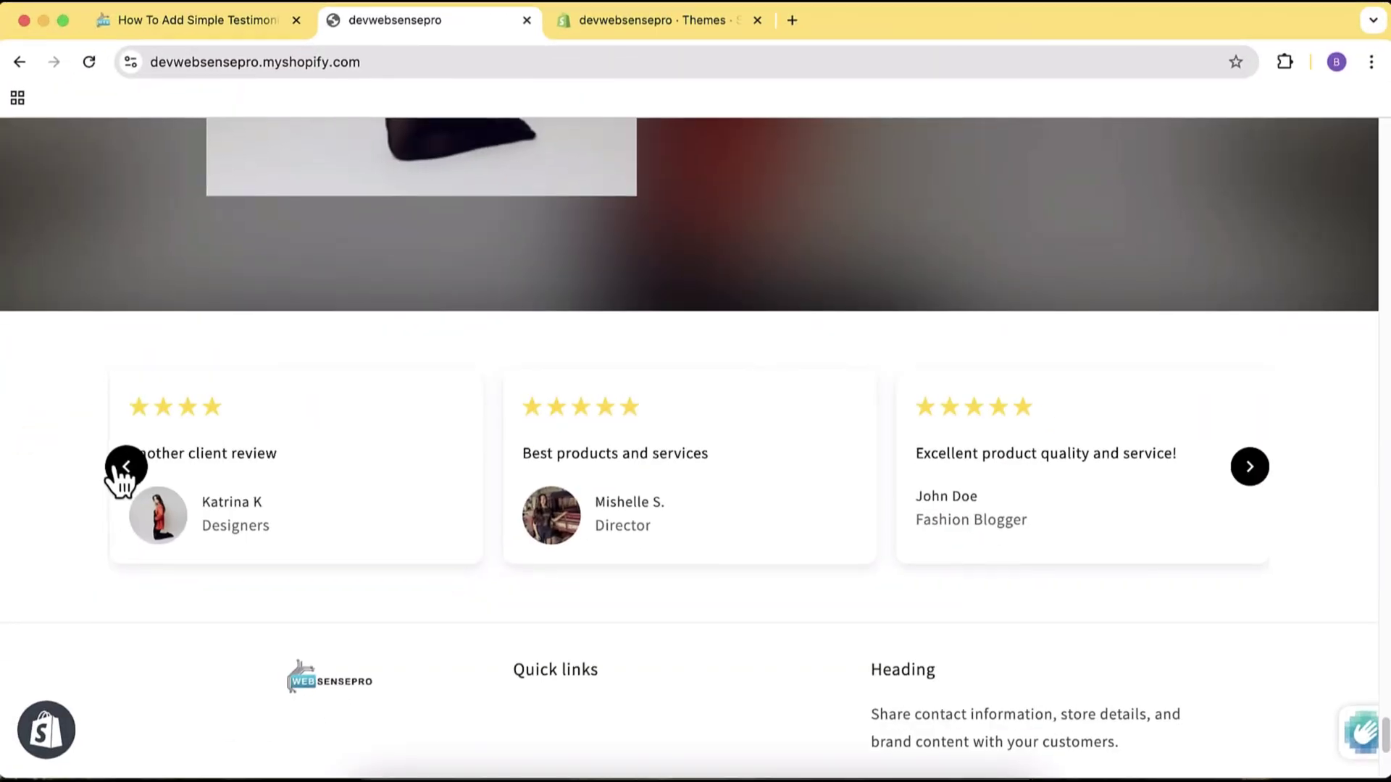
- Slide the testimonials back one card, then select the star rating, review line, name and title text
{"action": "left_click", "coordinate": [124, 467]}
{"action": "double_click", "coordinate": [207, 407]}
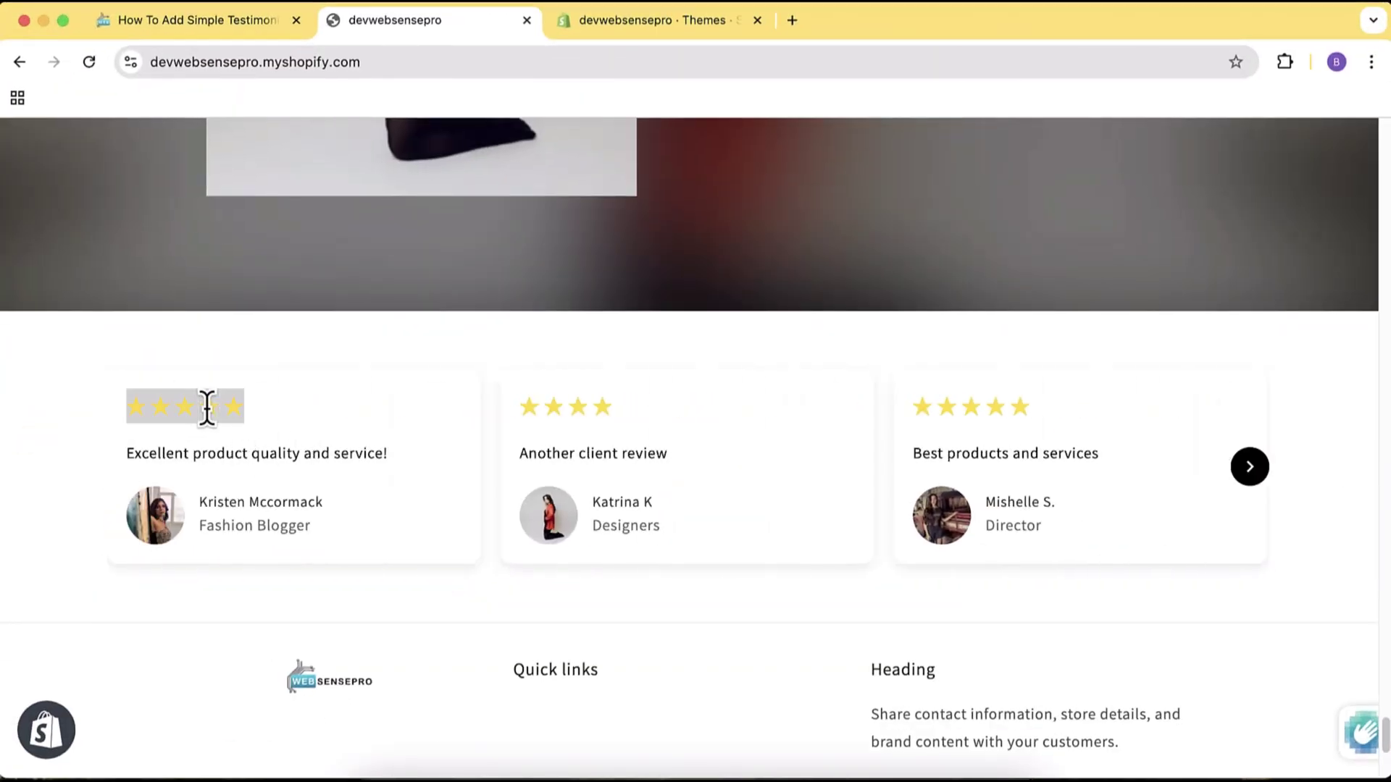
{"action": "triple_click", "coordinate": [619, 456]}
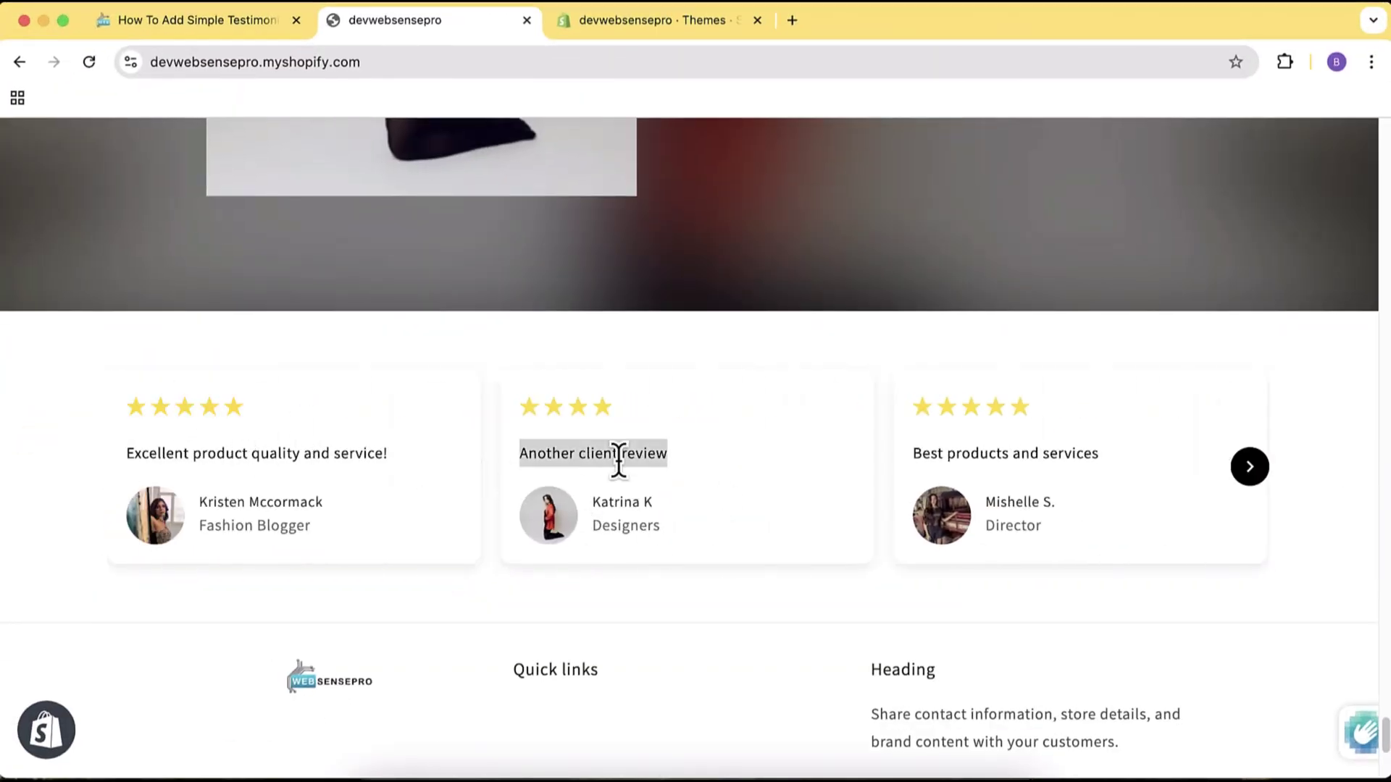
{"action": "triple_click", "coordinate": [622, 502]}
{"action": "triple_click", "coordinate": [628, 527]}
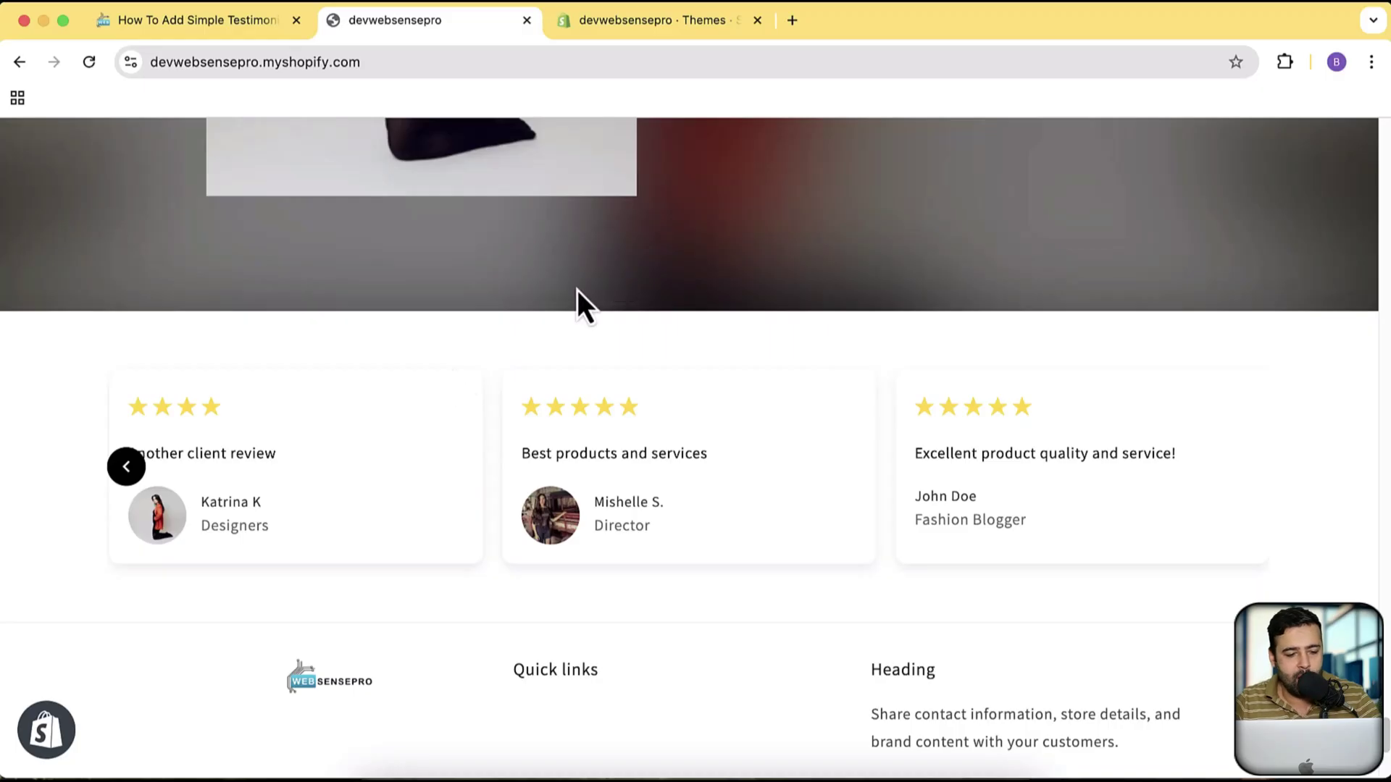
- Slide the reviews back and select the star rating, review line, reviewer name and 'Designers' title
{"action": "left_click", "coordinate": [125, 468]}
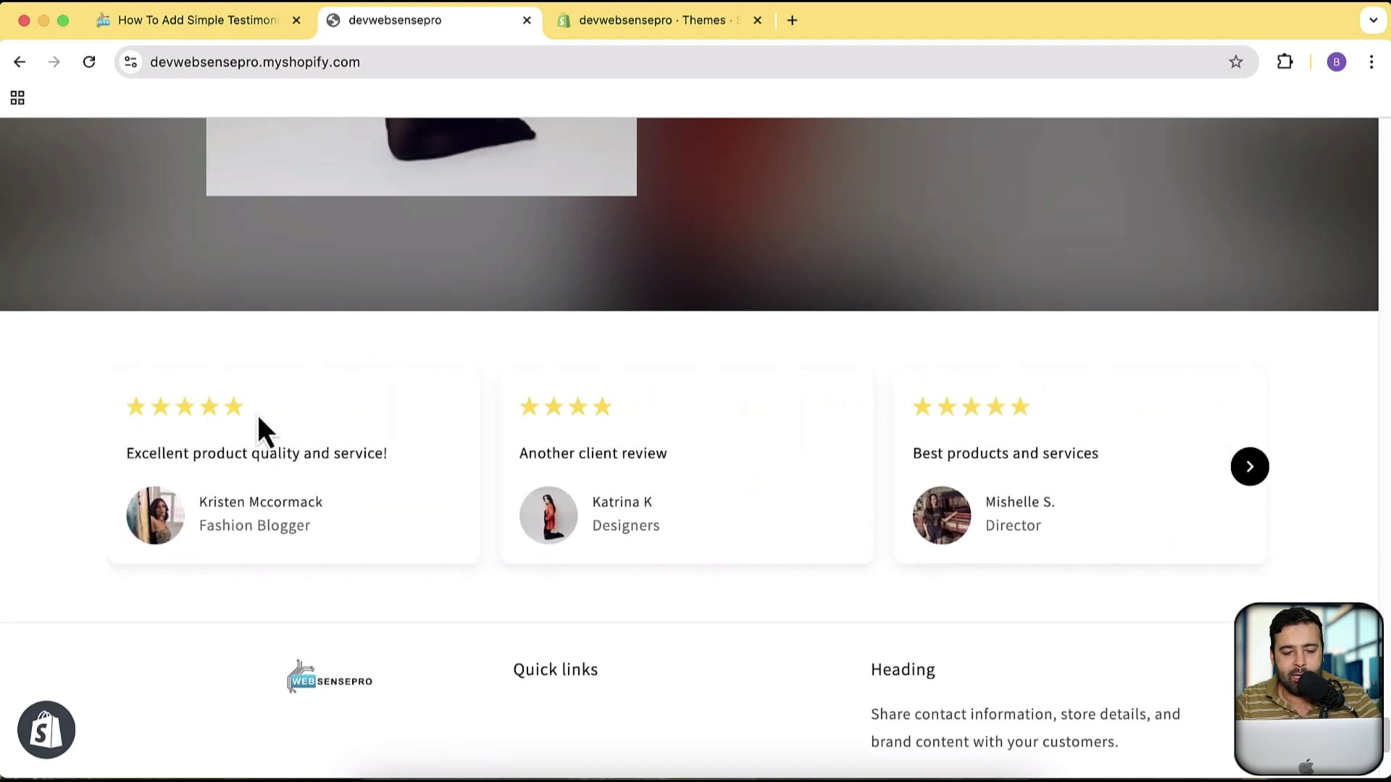
{"action": "double_click", "coordinate": [208, 407]}
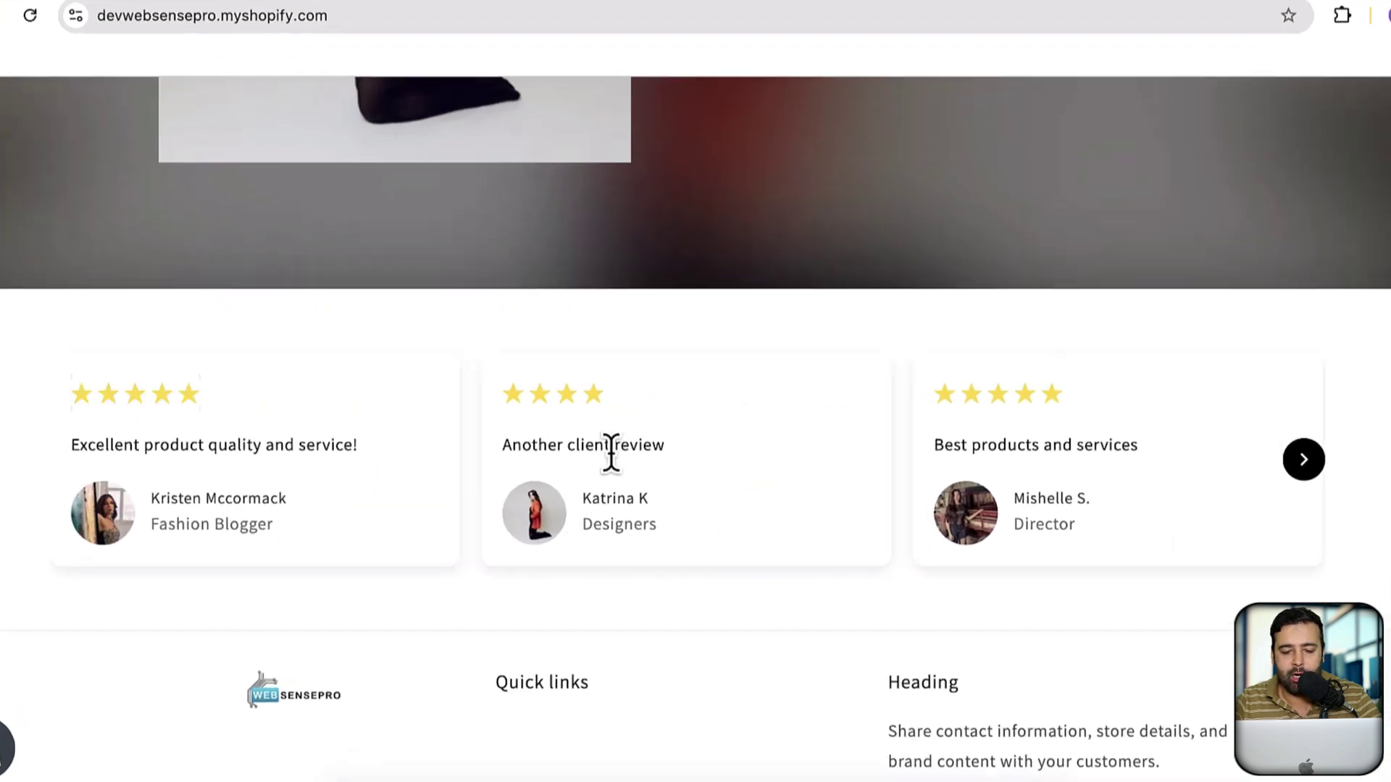
{"action": "triple_click", "coordinate": [618, 459]}
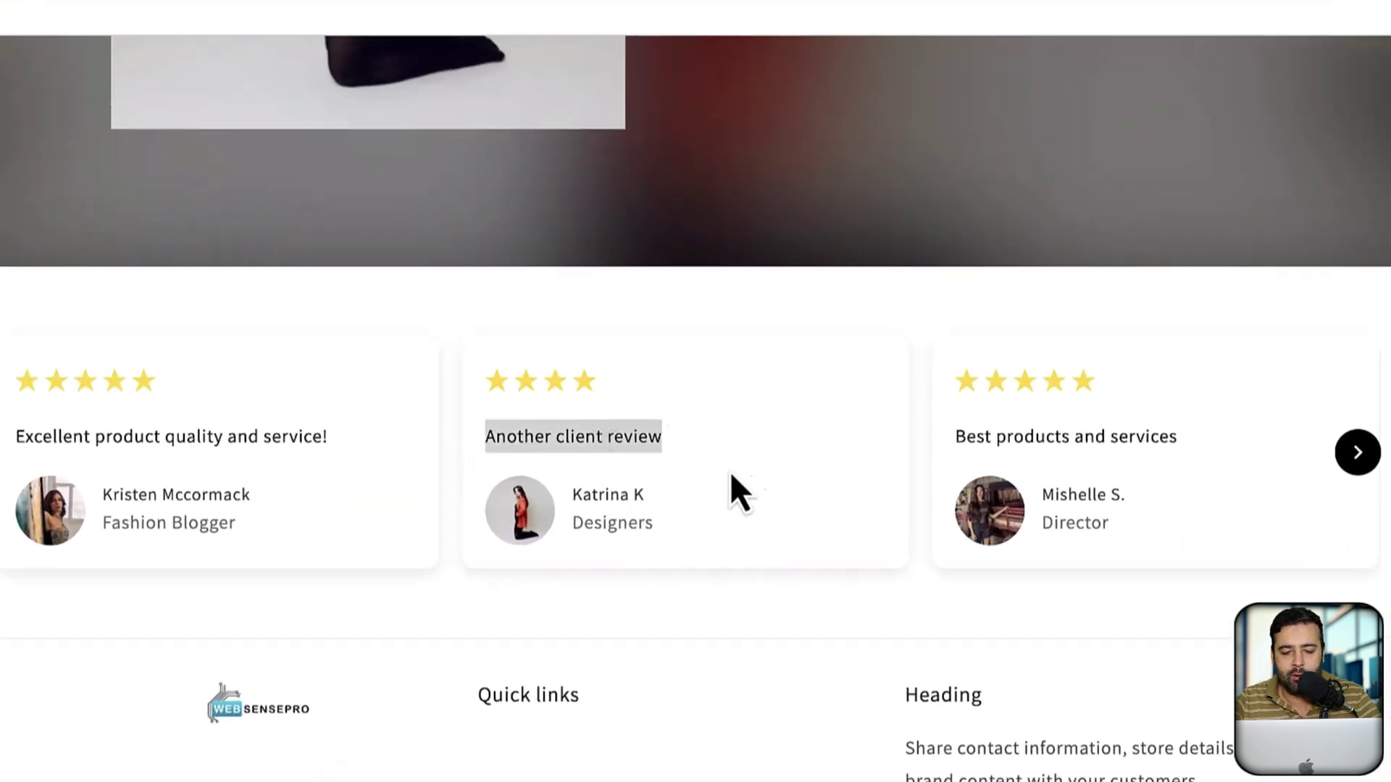
{"action": "double_click", "coordinate": [607, 494]}
{"action": "double_click", "coordinate": [614, 523]}
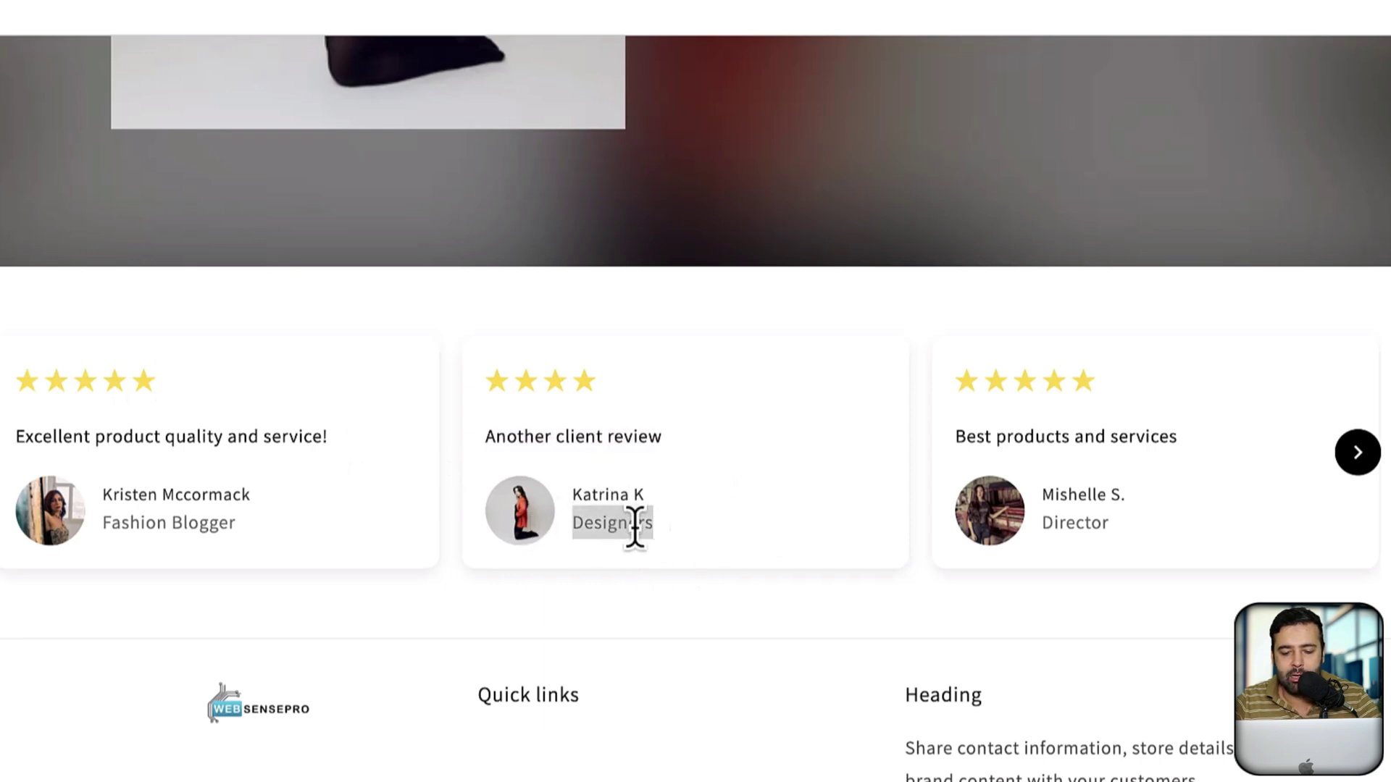
{"action": "left_click", "coordinate": [667, 539]}
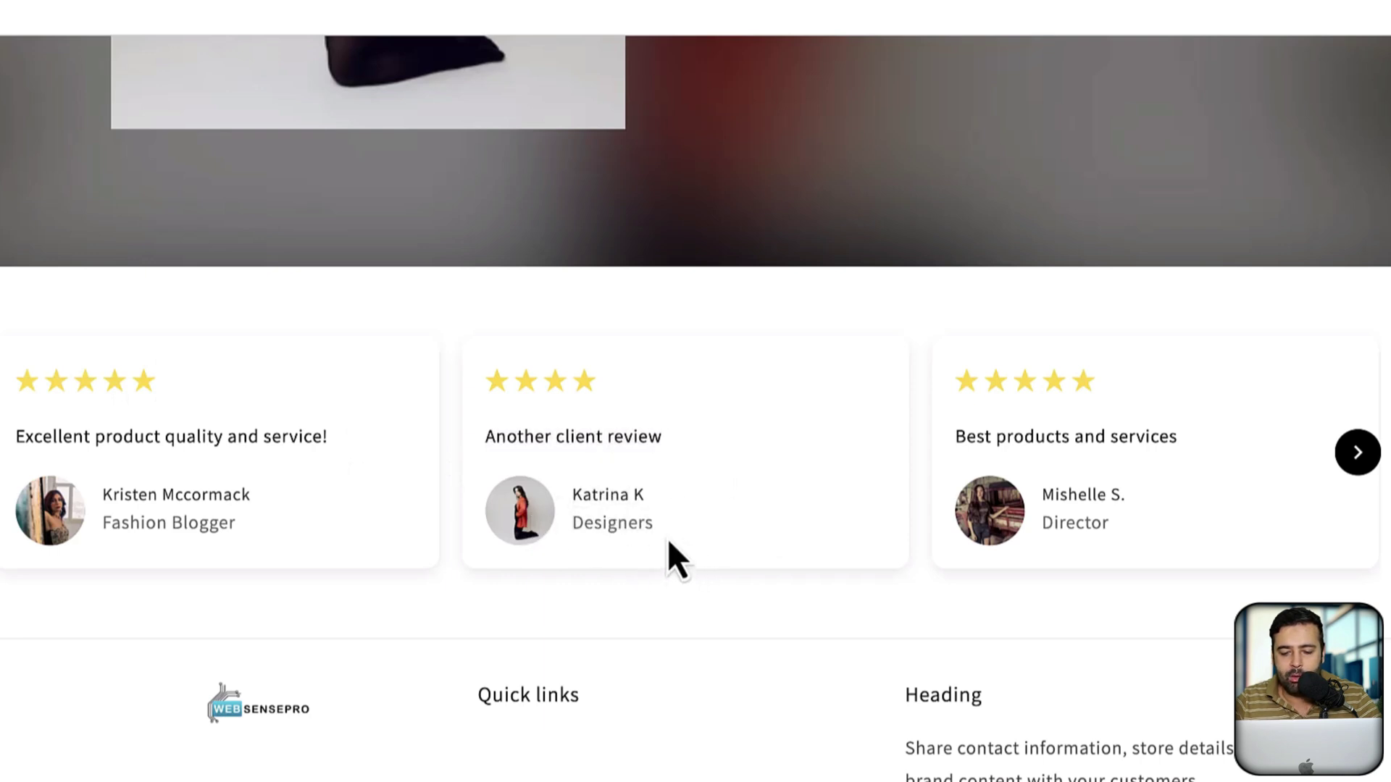
- Page the slider forward and back to the first review, then bring up the page context menu
{"action": "left_click", "coordinate": [1376, 455]}
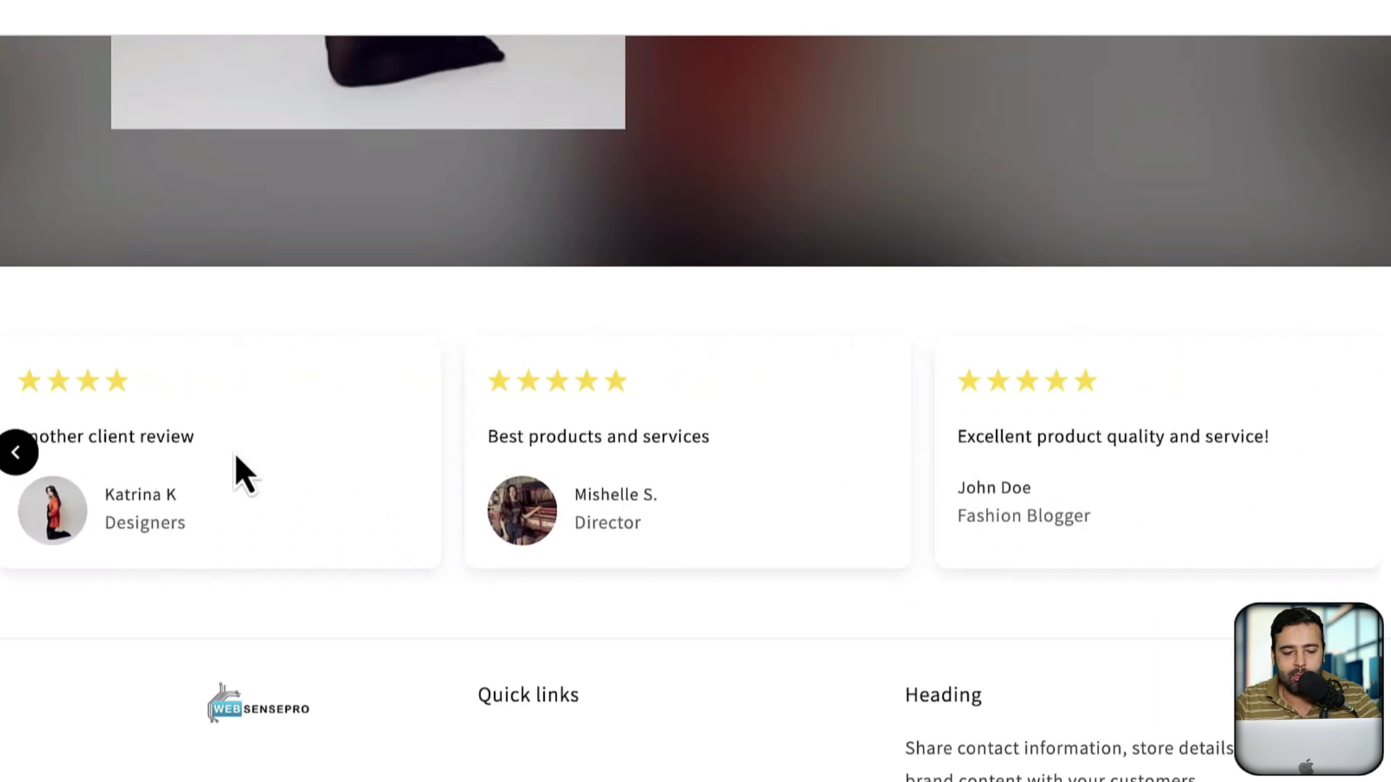
{"action": "left_click", "coordinate": [18, 454]}
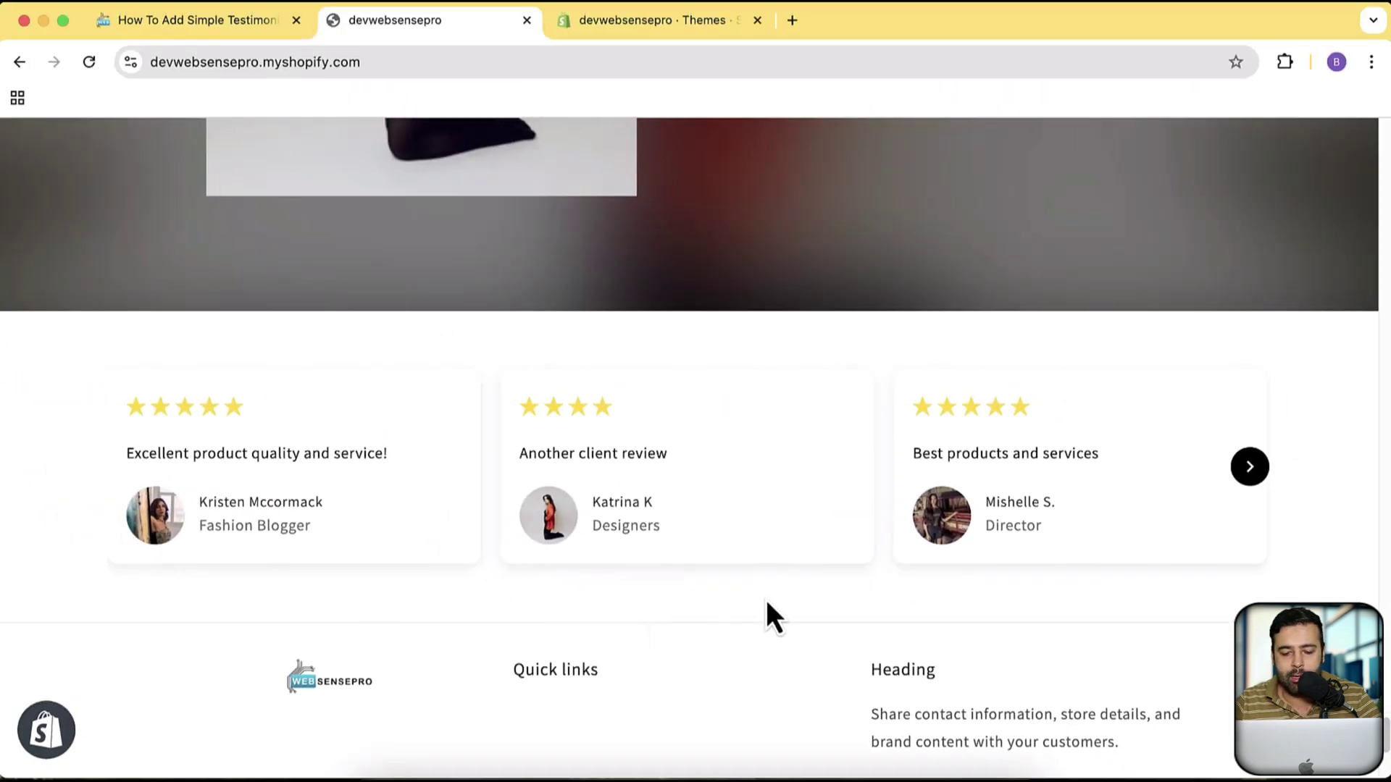
{"action": "right_click", "coordinate": [766, 599]}
- Inspect the page at iPhone 14 Pro Max size and page through to the 'Best products and services' review
{"action": "left_click", "coordinate": [828, 754]}
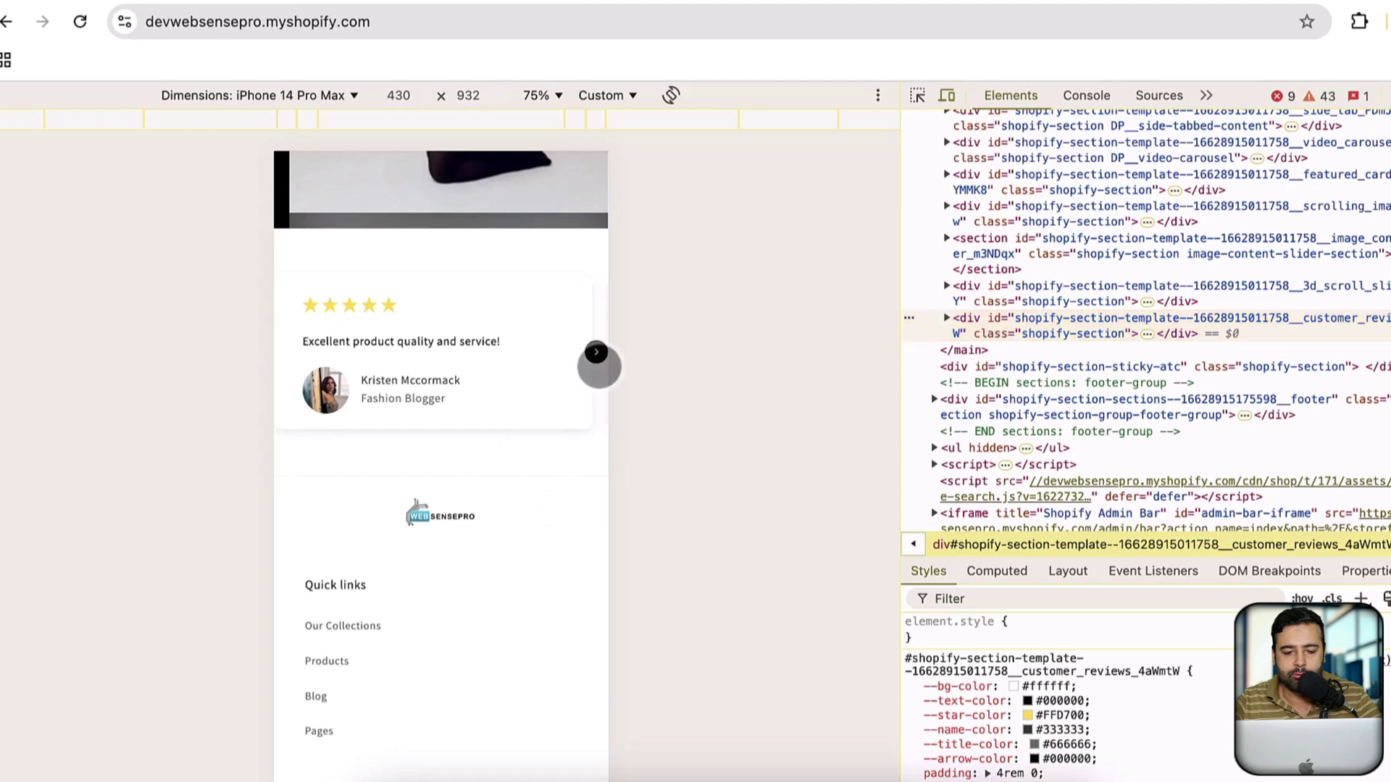
{"action": "left_click", "coordinate": [596, 353]}
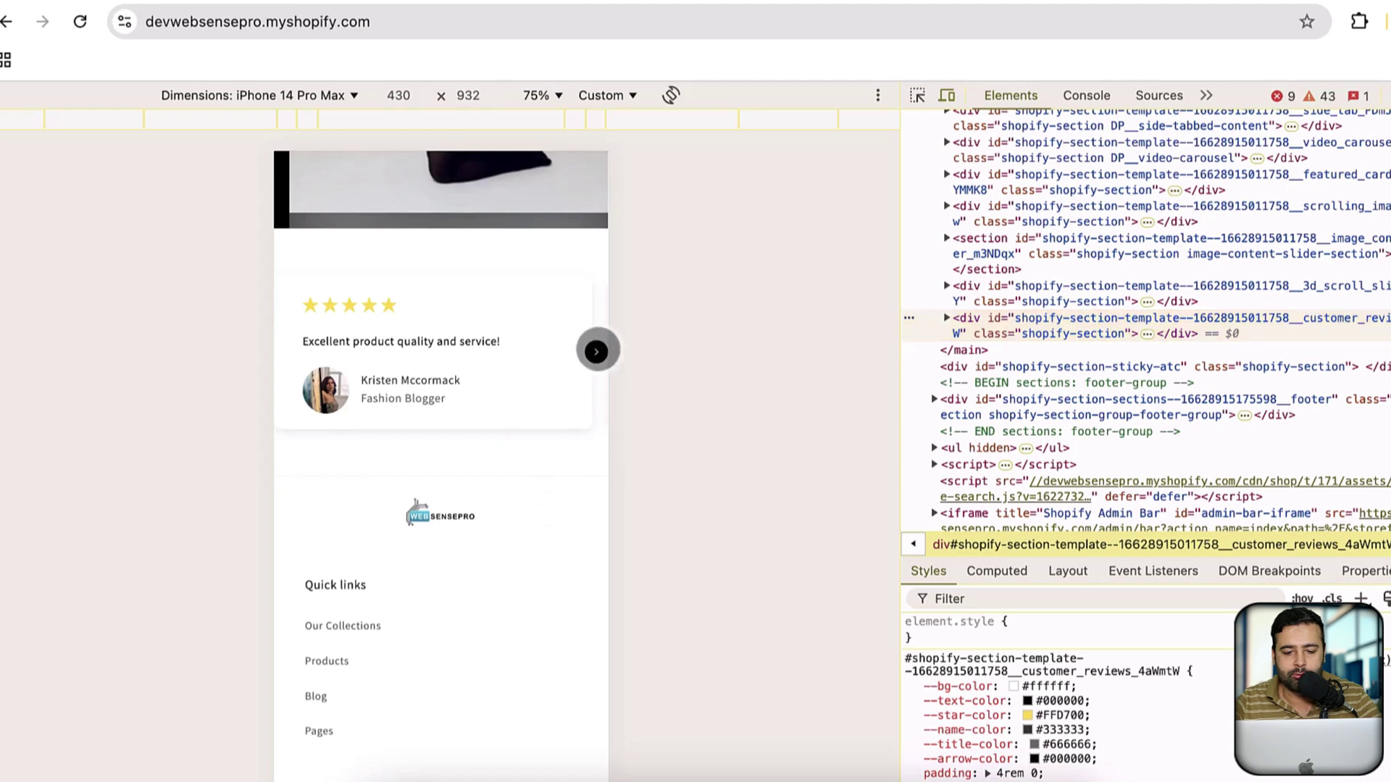
{"action": "left_click", "coordinate": [286, 353]}
{"action": "left_click", "coordinate": [596, 352]}
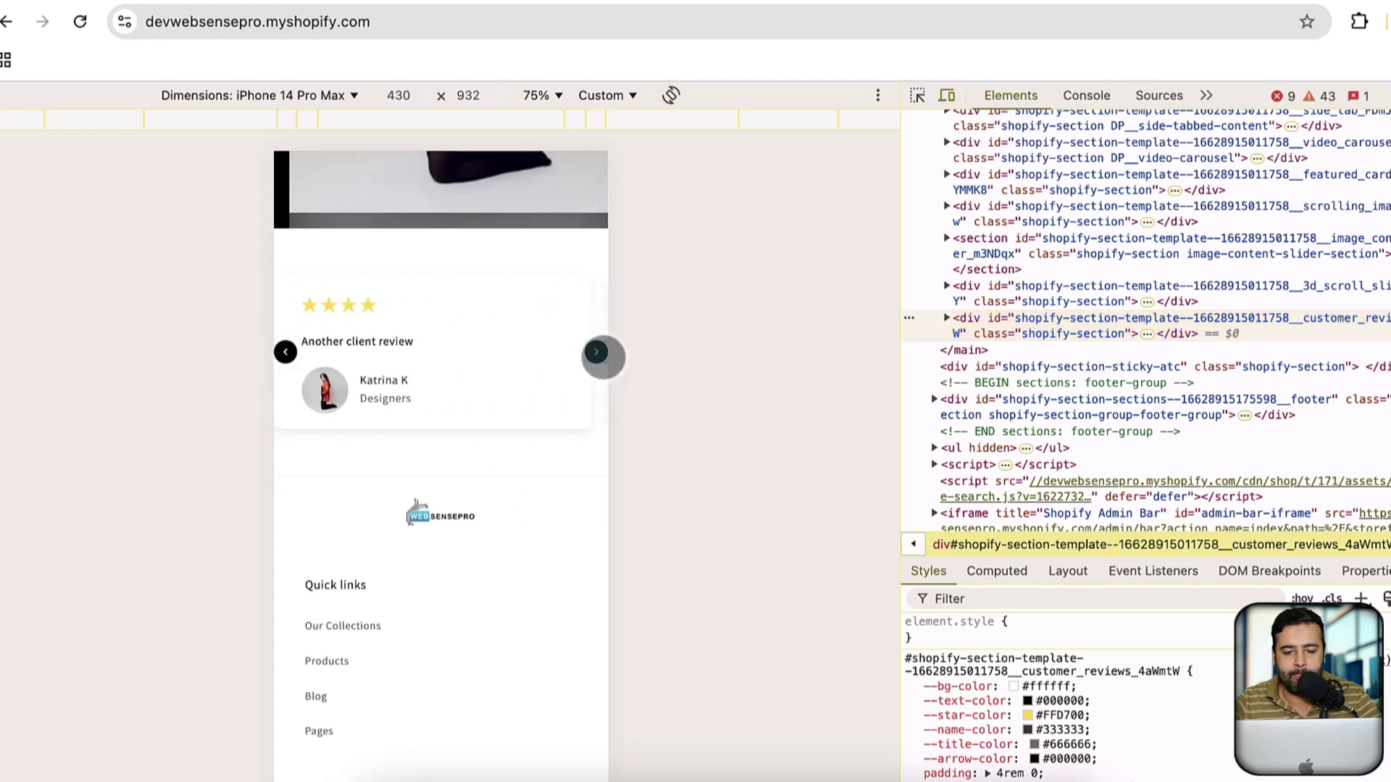
{"action": "left_click", "coordinate": [597, 353]}
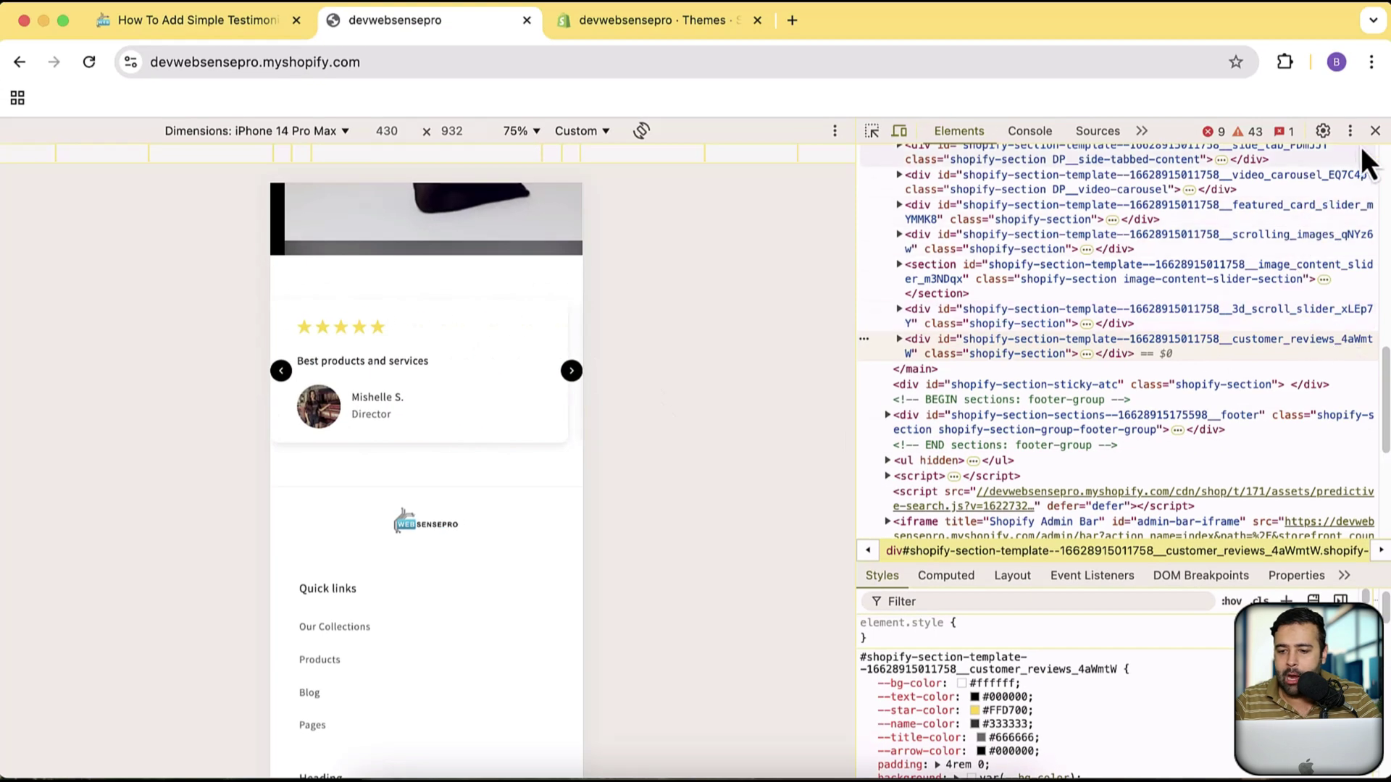
- Close DevTools, open the Dawn - All theme editor from Themes, and scroll to Simple Testimonial
{"action": "left_click", "coordinate": [1375, 130]}
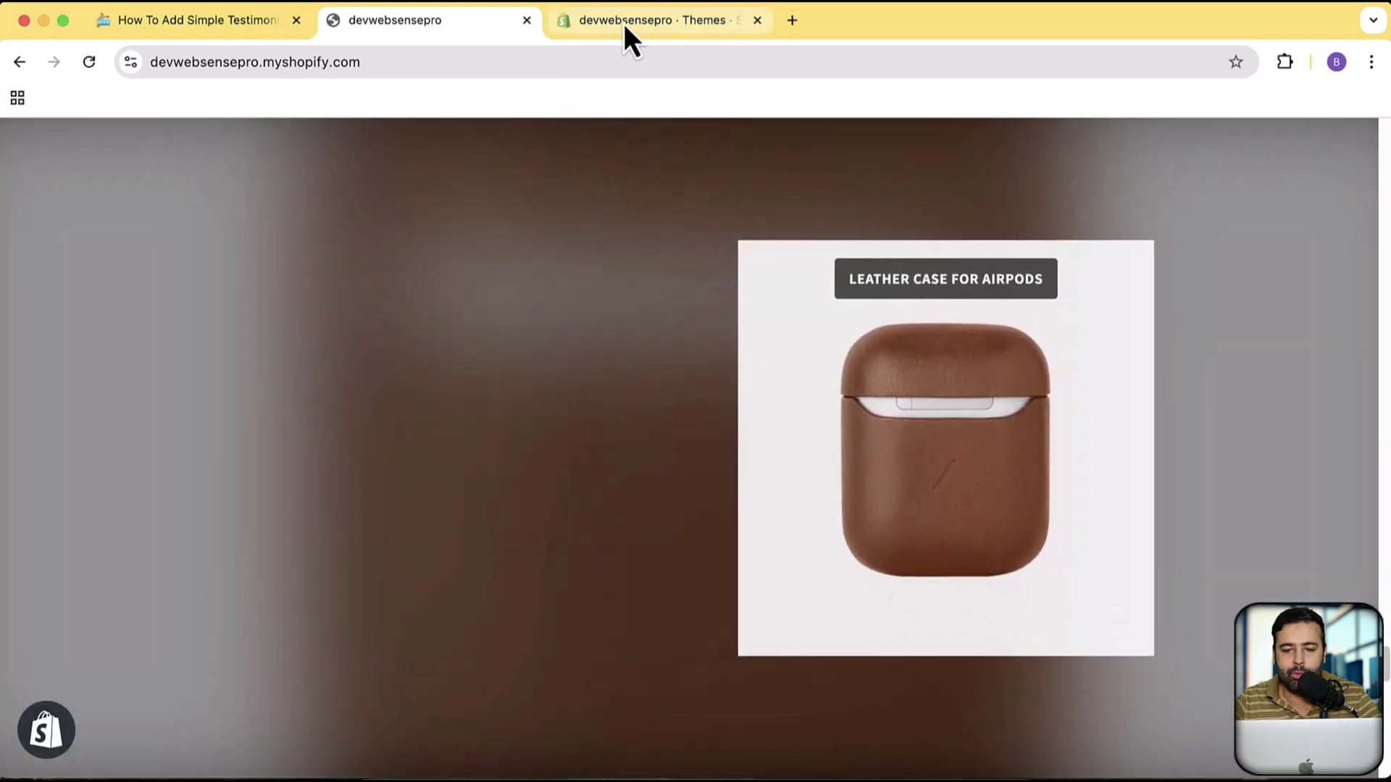
{"action": "left_click", "coordinate": [623, 23]}
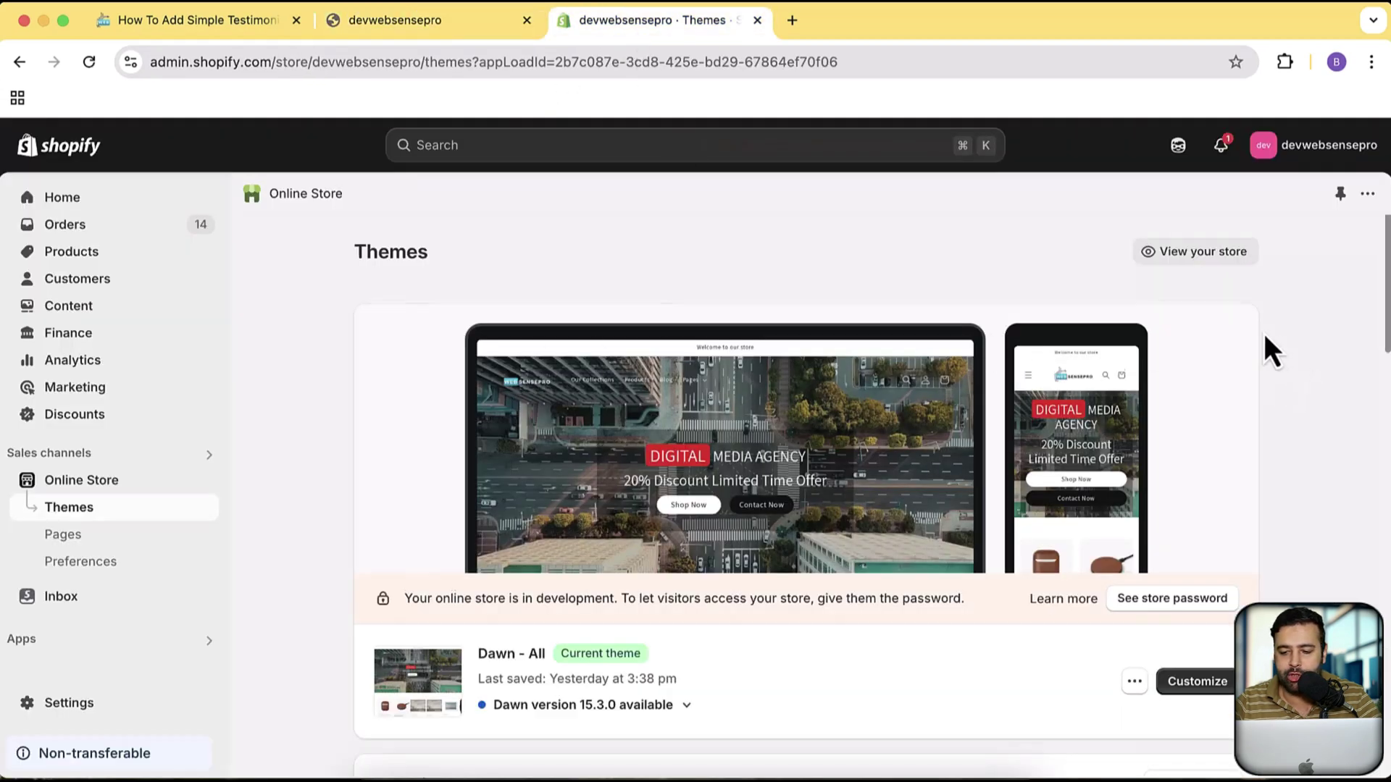
{"action": "scroll", "coordinate": [1263, 333], "scroll_direction": "down", "scroll_amount": 3}
{"action": "left_click", "coordinate": [1232, 493]}
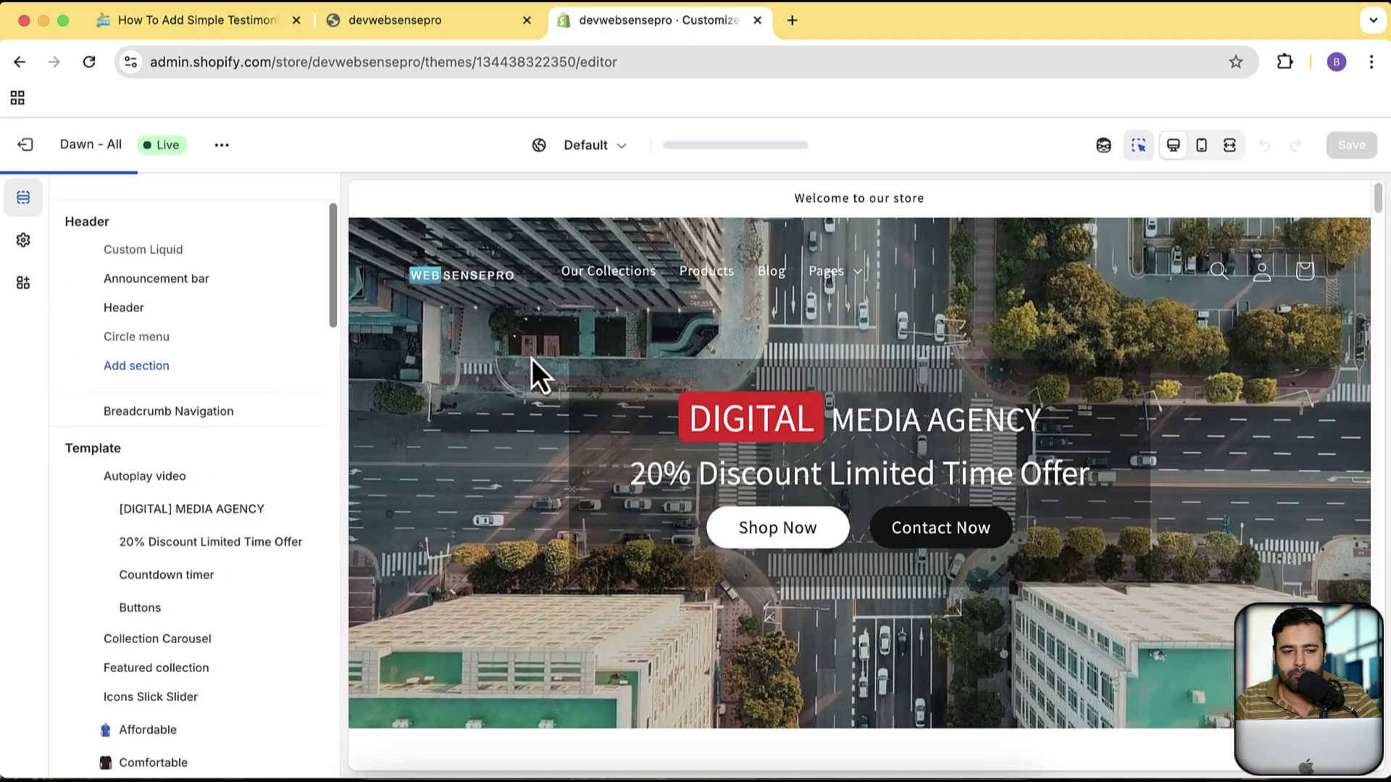
{"action": "scroll", "coordinate": [188, 428], "scroll_direction": "down", "scroll_amount": 12}
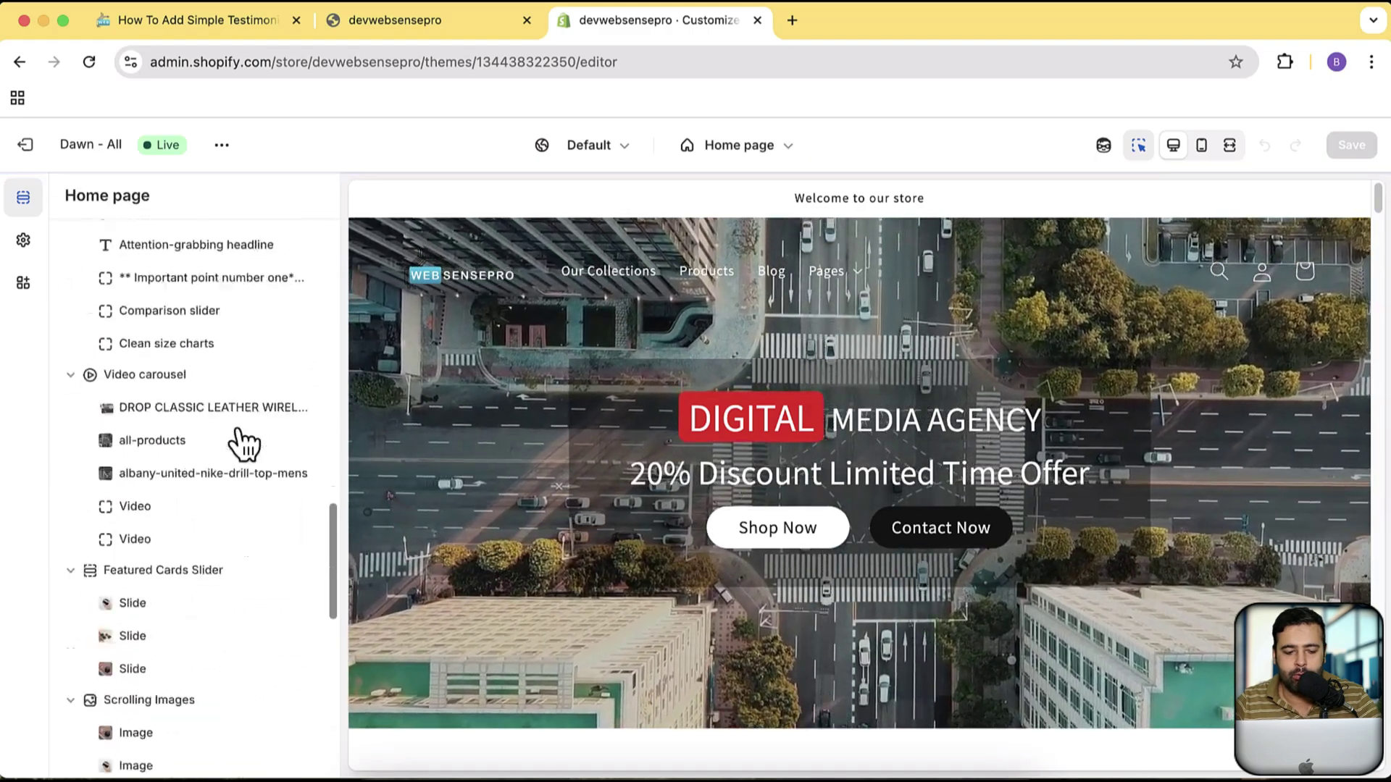
{"action": "scroll", "coordinate": [243, 444], "scroll_direction": "down", "scroll_amount": 10}
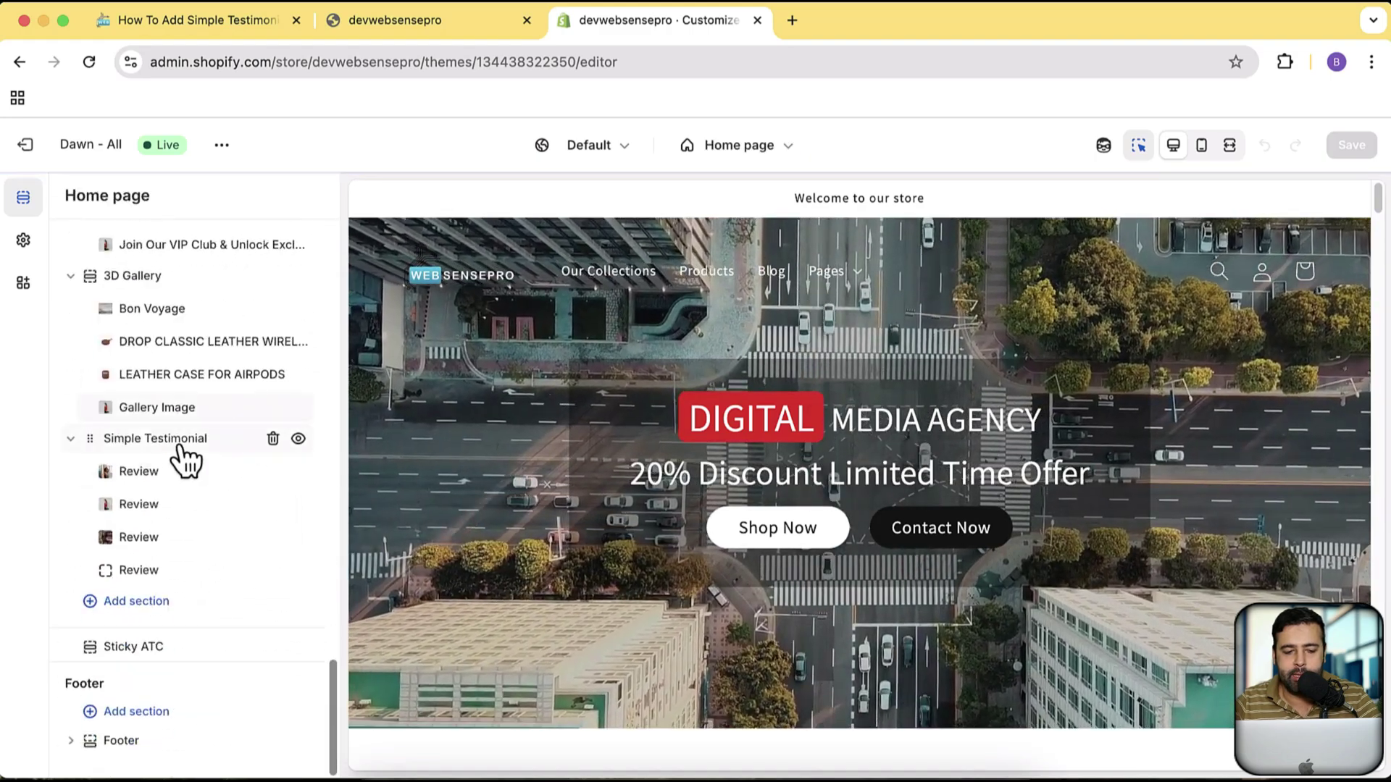
{"action": "mouse_move", "coordinate": [185, 458]}
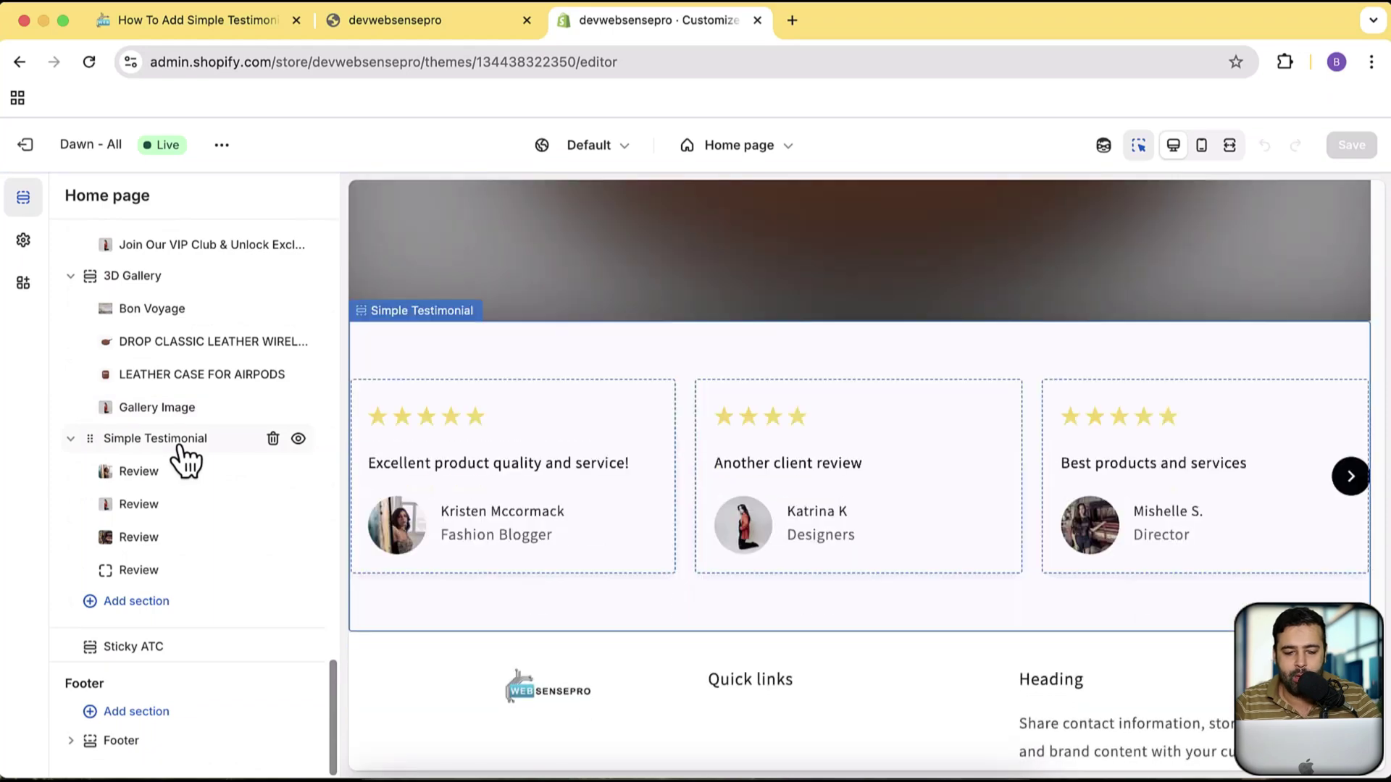
- Open the Simple Testimonial settings and try background colours before leaving the background white
{"action": "left_click", "coordinate": [185, 456]}
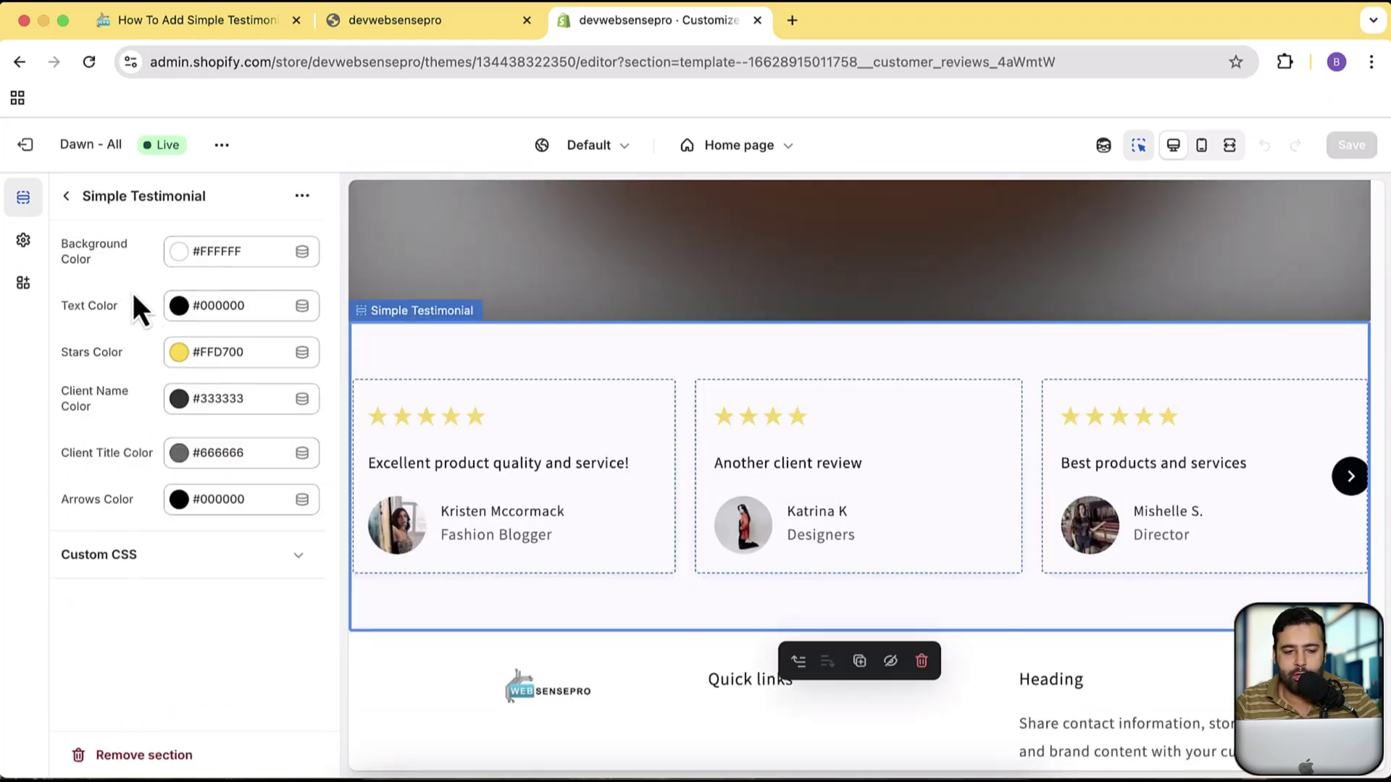
{"action": "left_click", "coordinate": [230, 264]}
{"action": "left_click", "coordinate": [297, 293]}
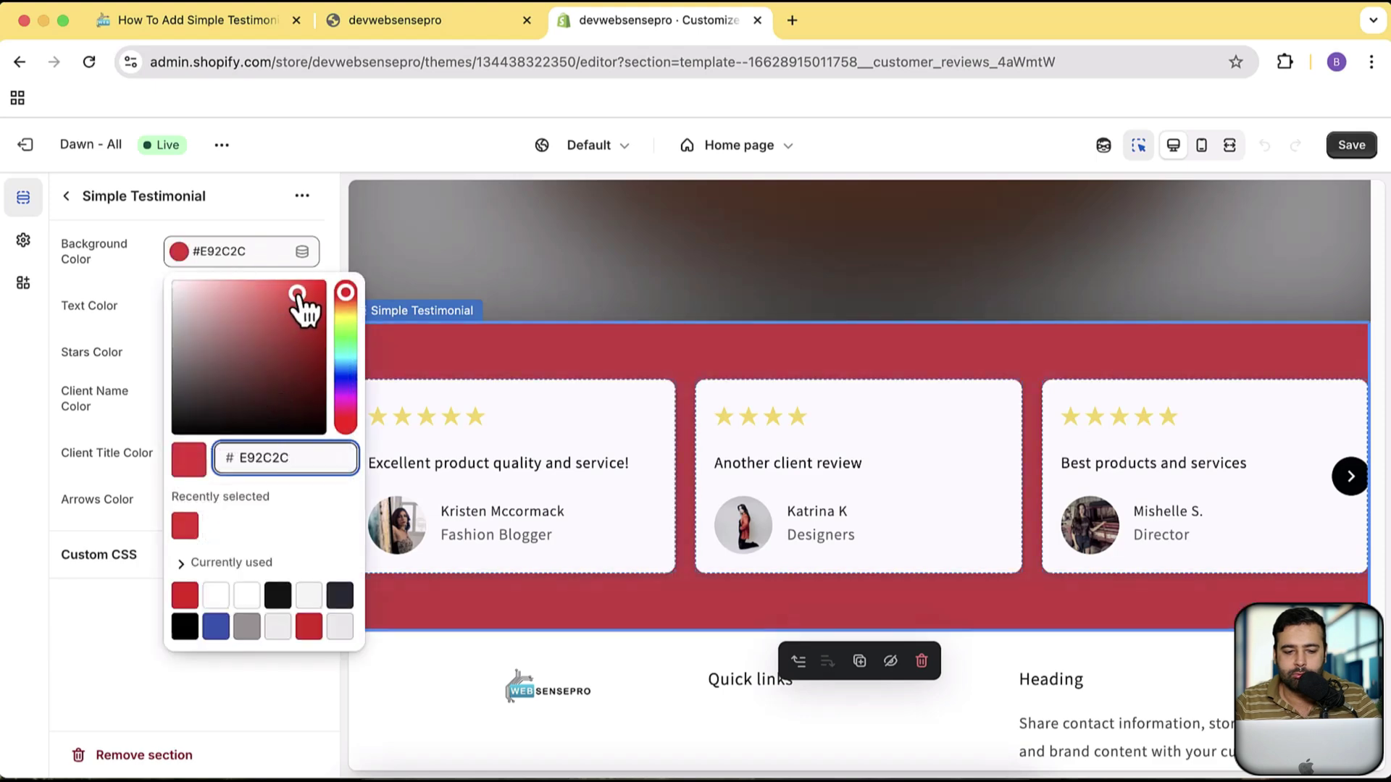
{"action": "left_click_drag", "start_coordinate": [297, 297], "coordinate": [150, 268]}
{"action": "left_click", "coordinate": [152, 270]}
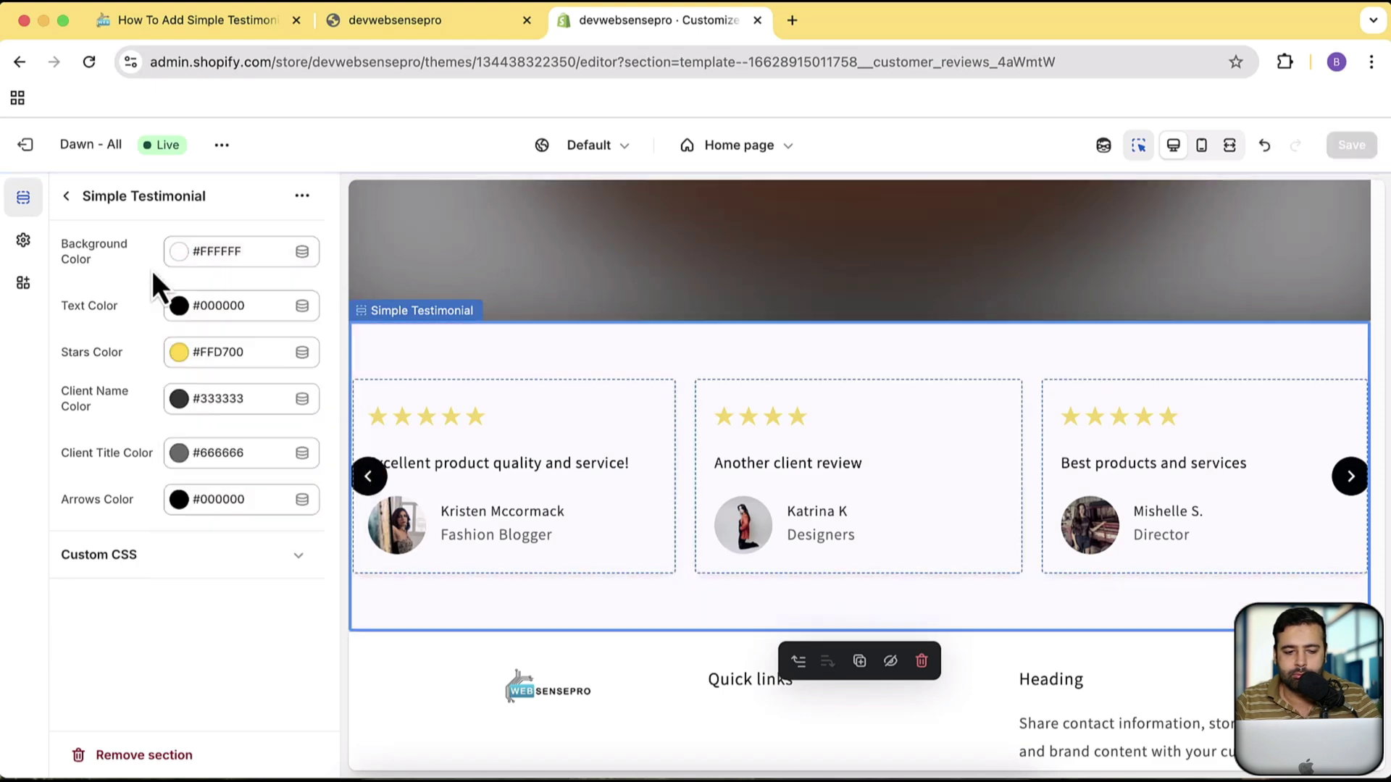
- Set the review text colour to #252222 and the stars to yellow #F7D300
{"action": "left_click", "coordinate": [214, 307]}
{"action": "left_click_drag", "start_coordinate": [294, 377], "coordinate": [184, 466]}
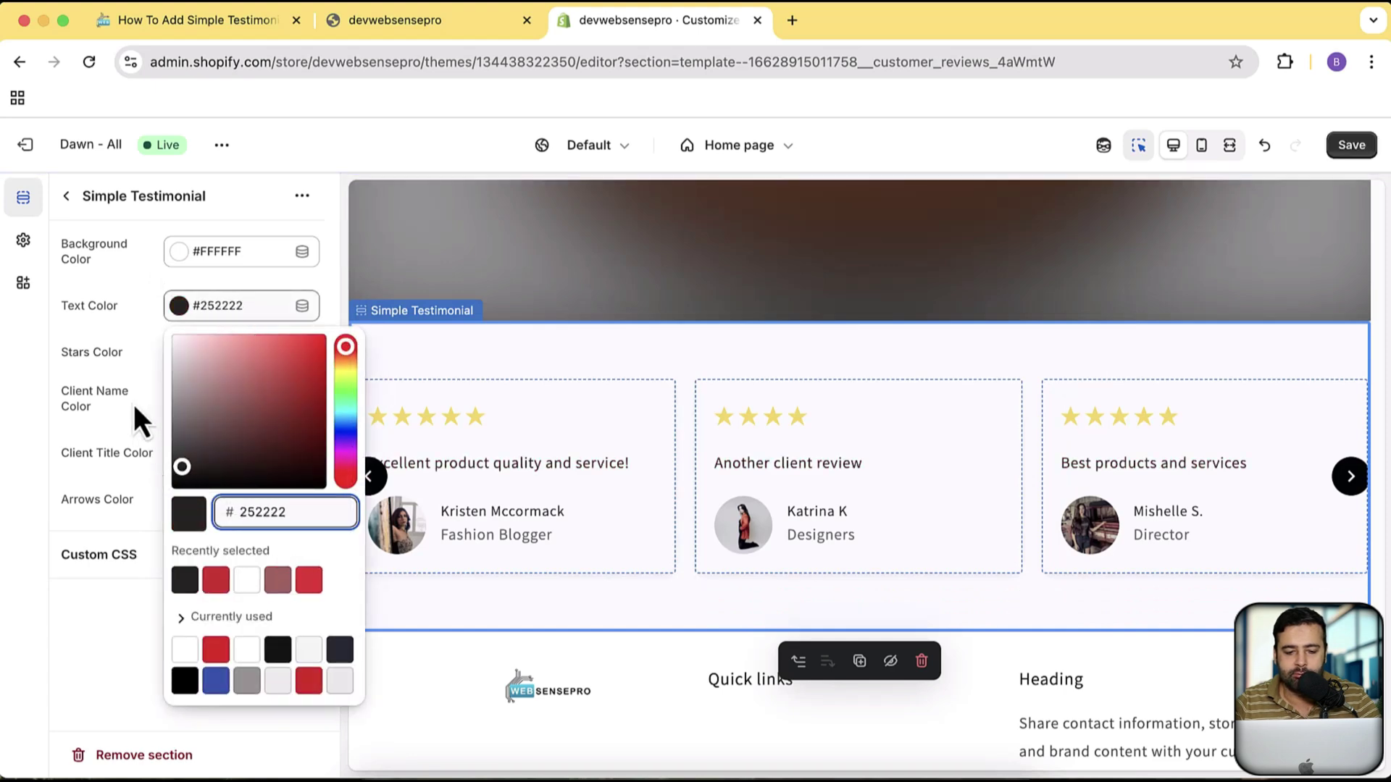
{"action": "left_click", "coordinate": [129, 364]}
{"action": "left_click", "coordinate": [239, 355]}
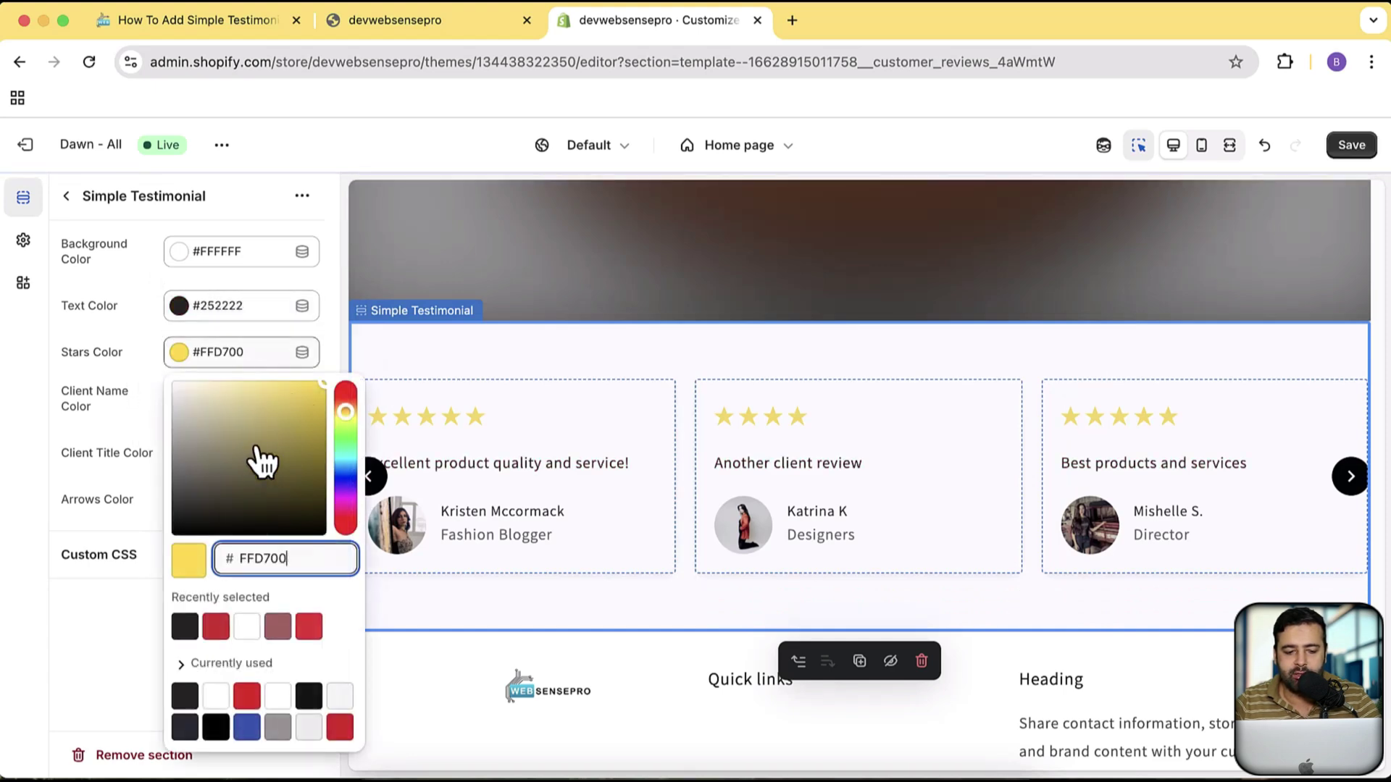
{"action": "left_click", "coordinate": [262, 441]}
{"action": "left_click_drag", "start_coordinate": [287, 474], "coordinate": [329, 388]}
- Make the client names red and the client titles dark #202020
{"action": "left_click", "coordinate": [120, 399]}
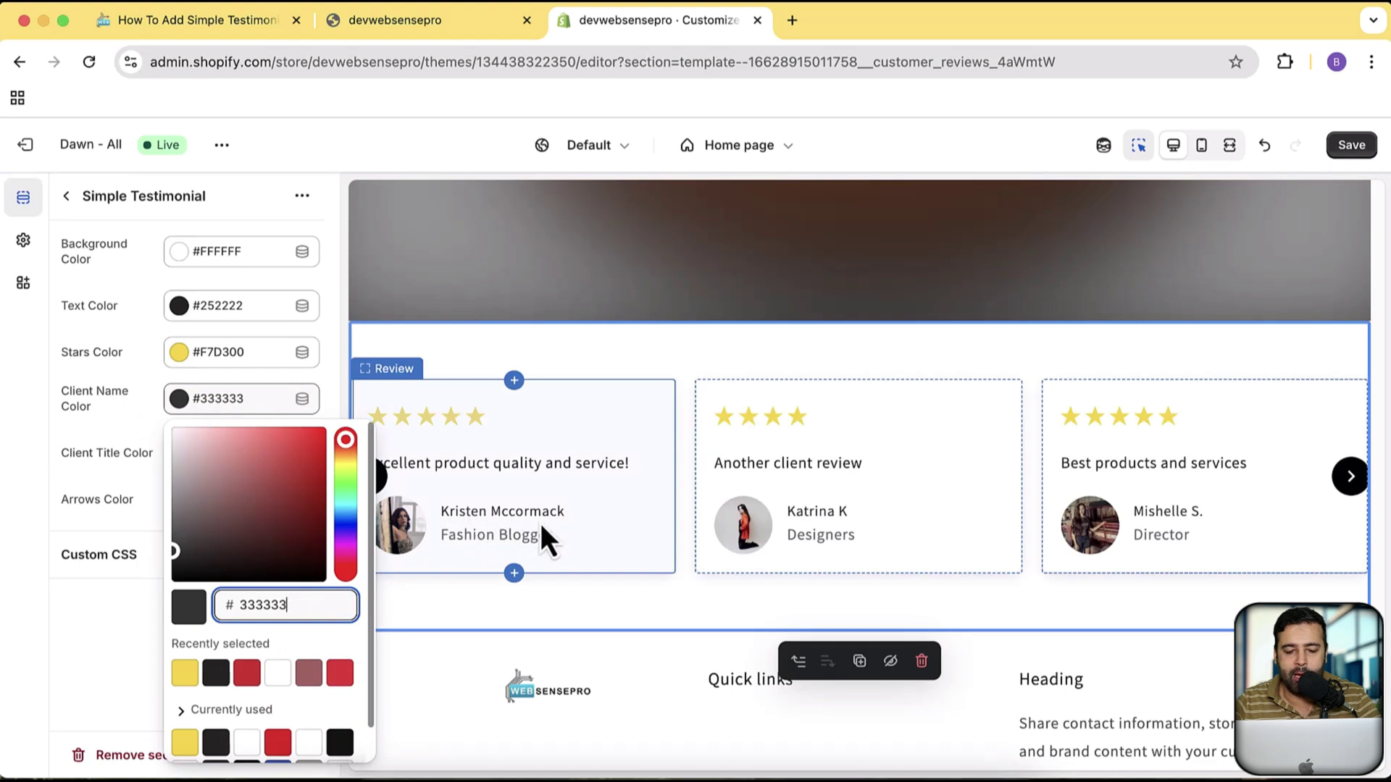
{"action": "mouse_move", "coordinate": [254, 519]}
{"action": "left_mouse_down"}
{"action": "mouse_move", "coordinate": [285, 458]}
{"action": "mouse_move", "coordinate": [304, 466]}
{"action": "mouse_move", "coordinate": [175, 591]}
{"action": "left_mouse_up"}
{"action": "left_click", "coordinate": [86, 486]}
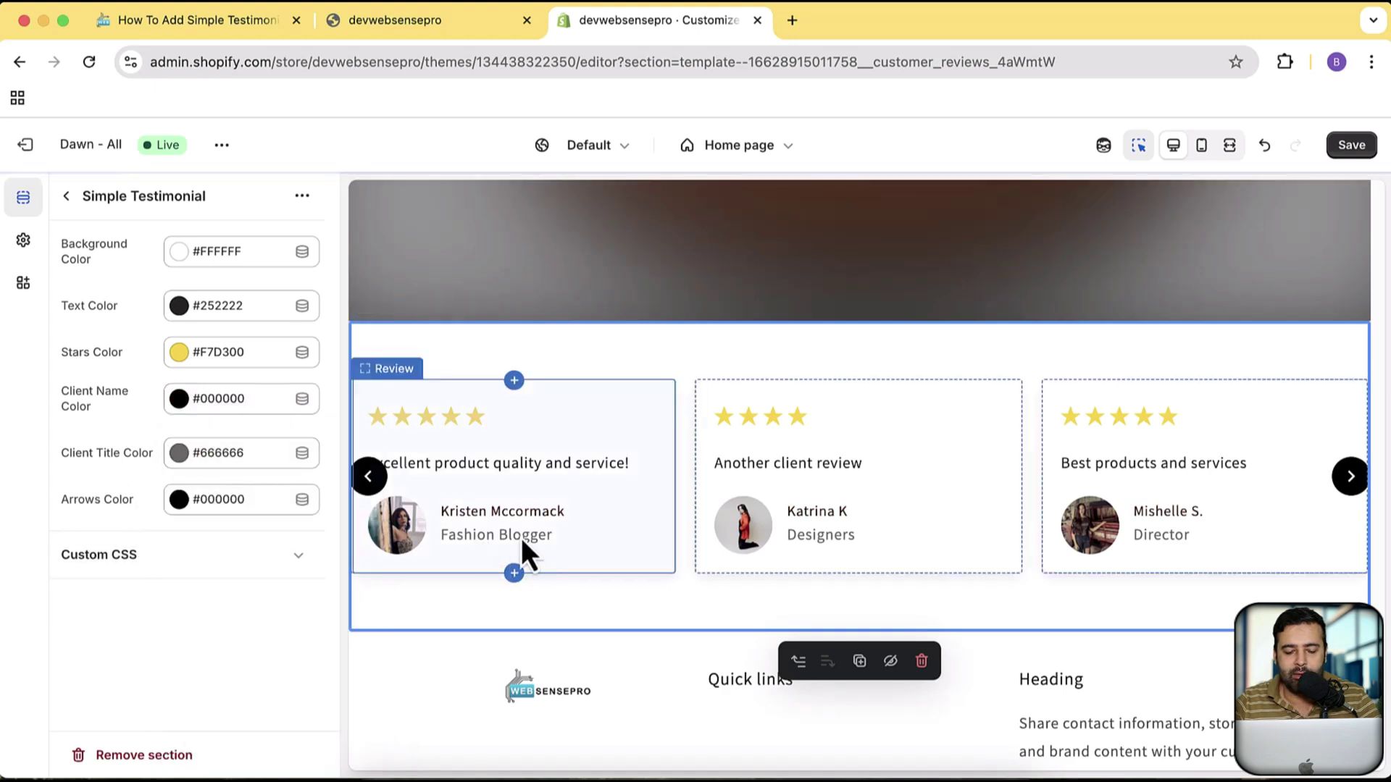
{"action": "left_click", "coordinate": [242, 463]}
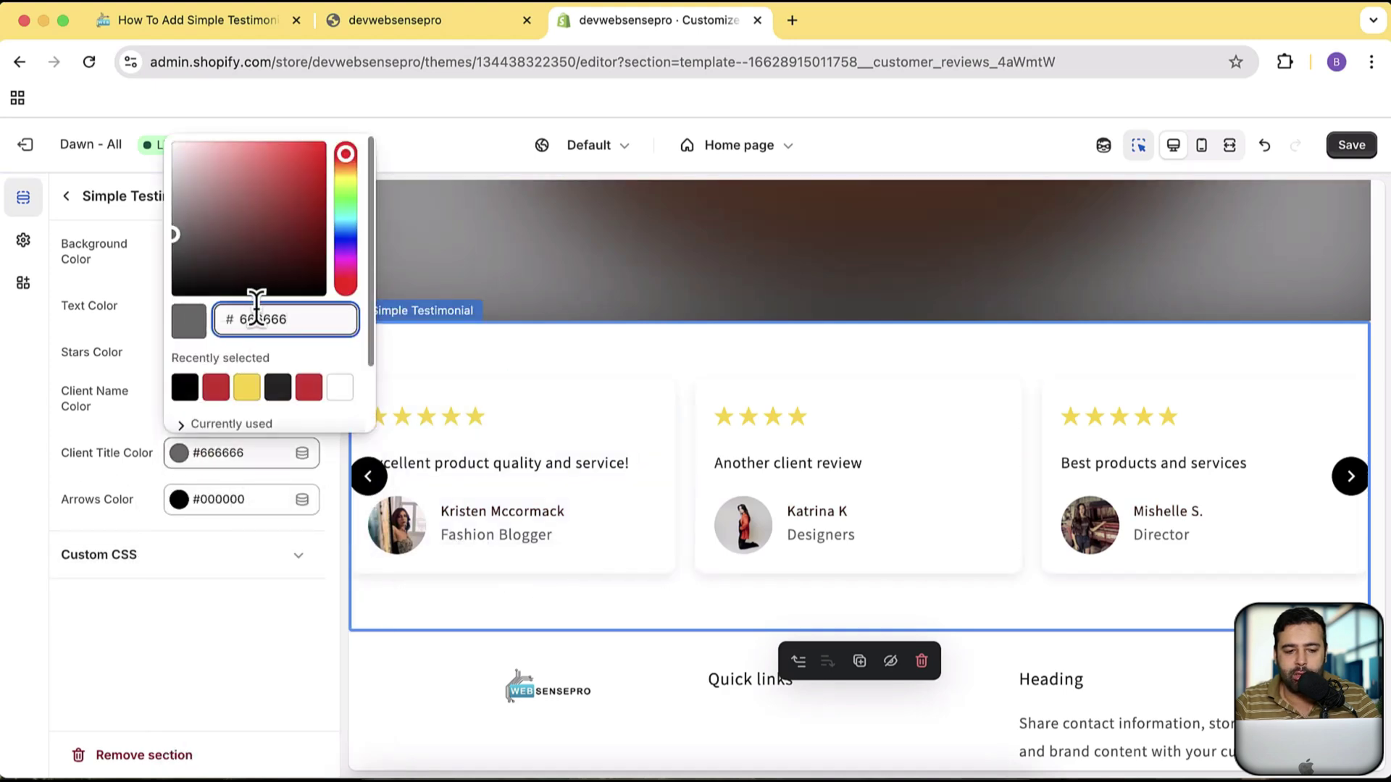
{"action": "left_click", "coordinate": [270, 202]}
{"action": "left_click_drag", "start_coordinate": [270, 202], "coordinate": [184, 212]}
{"action": "left_click", "coordinate": [110, 431]}
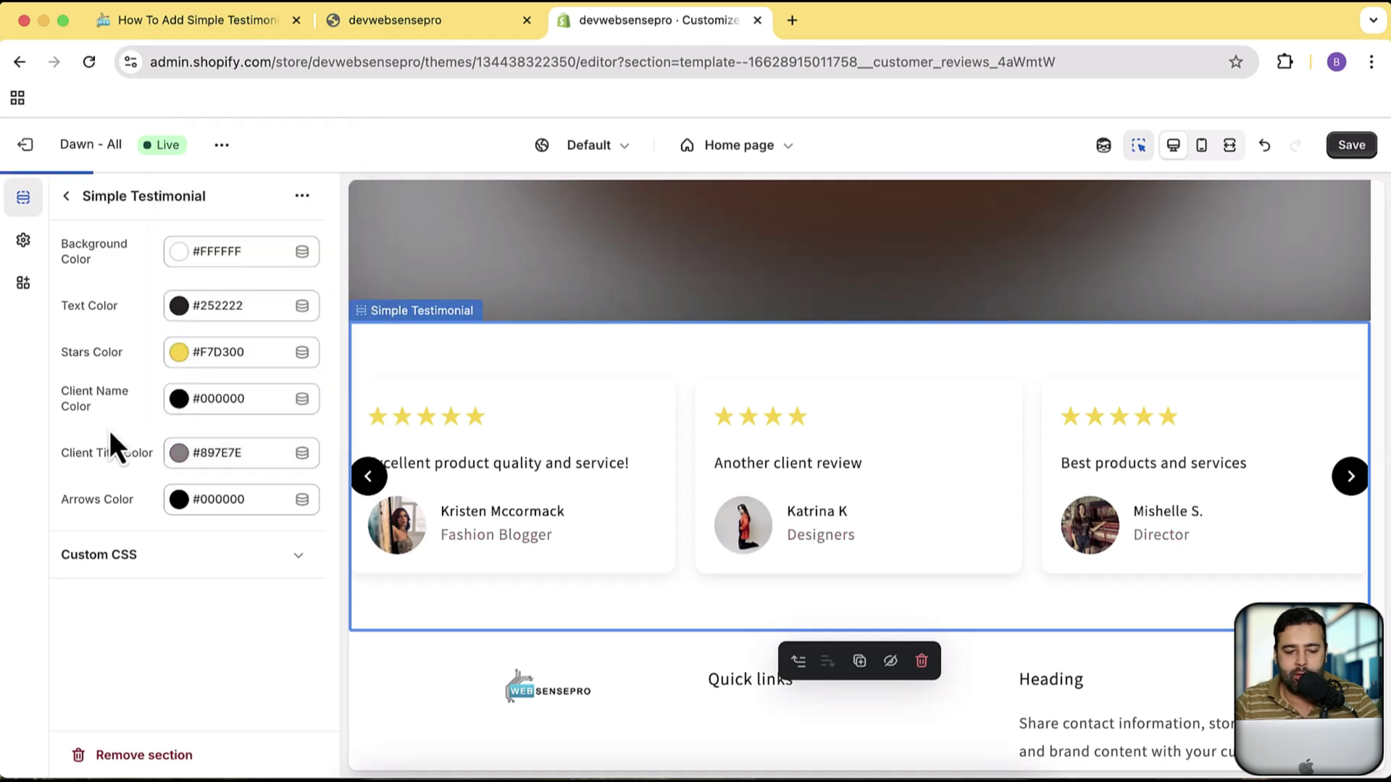
- Set the arrows colour to black #000000 and expand the section's Custom CSS setting
{"action": "left_click", "coordinate": [253, 512]}
{"action": "left_click", "coordinate": [278, 389]}
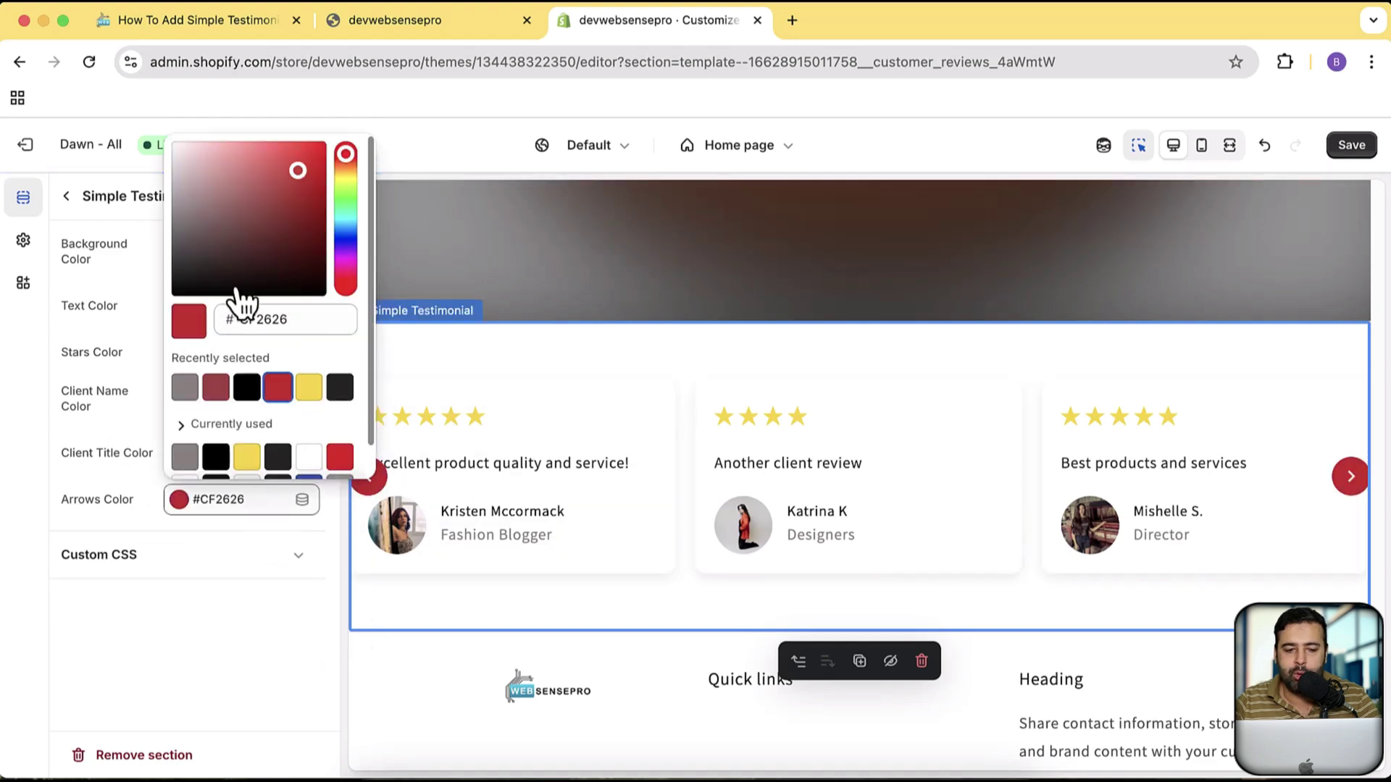
{"action": "left_click_drag", "start_coordinate": [205, 289], "coordinate": [153, 319]}
{"action": "left_click", "coordinate": [154, 318]}
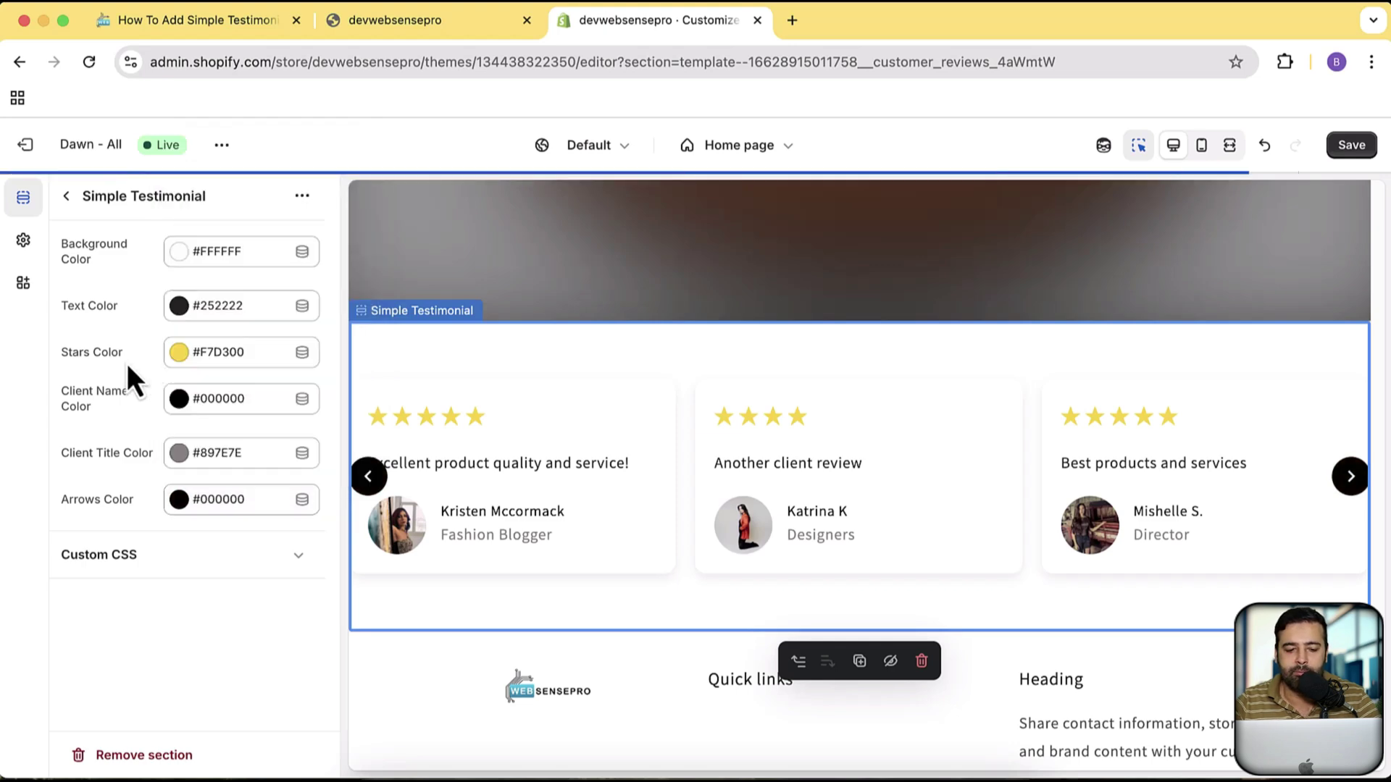
{"action": "left_click", "coordinate": [305, 563]}
{"action": "scroll", "coordinate": [180, 506], "scroll_direction": "down", "scroll_amount": 2}
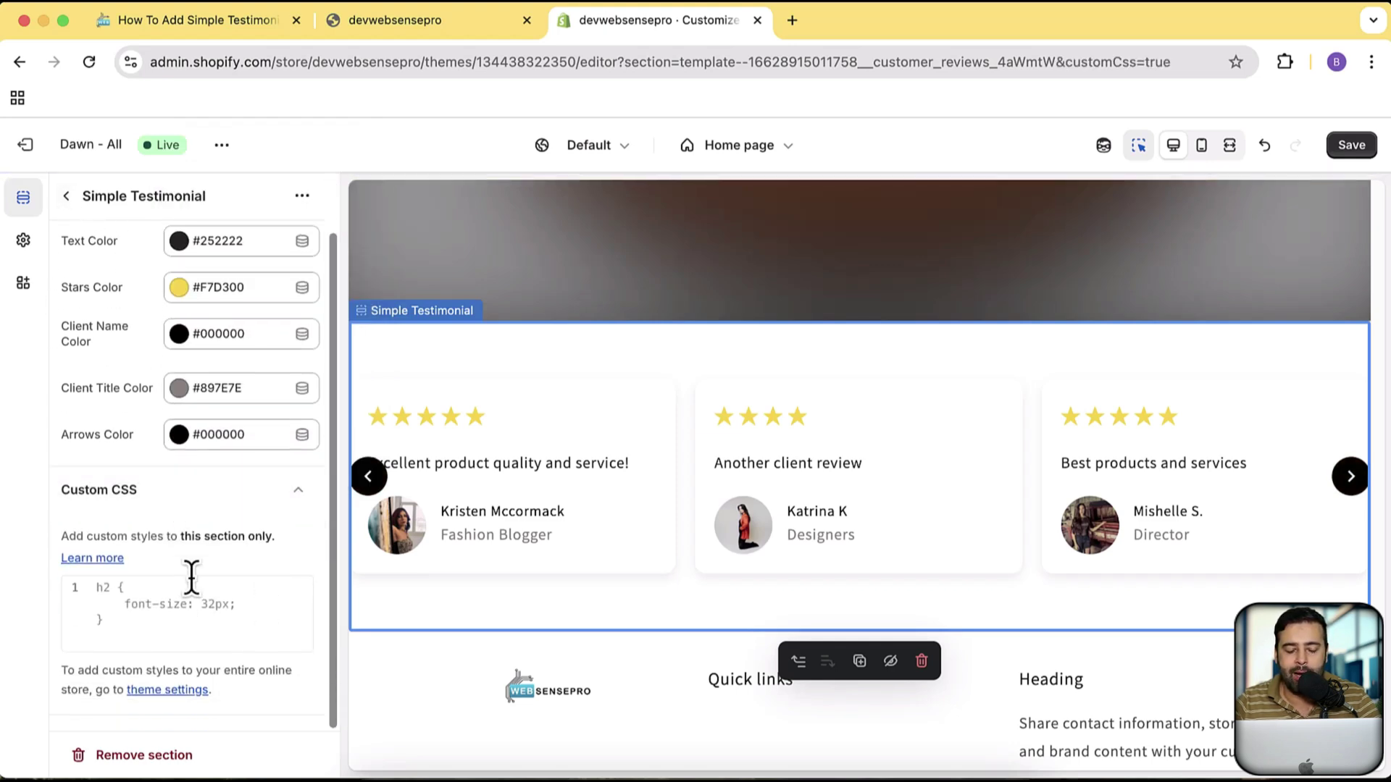
{"action": "scroll", "coordinate": [148, 464], "scroll_direction": "up", "scroll_amount": 2}
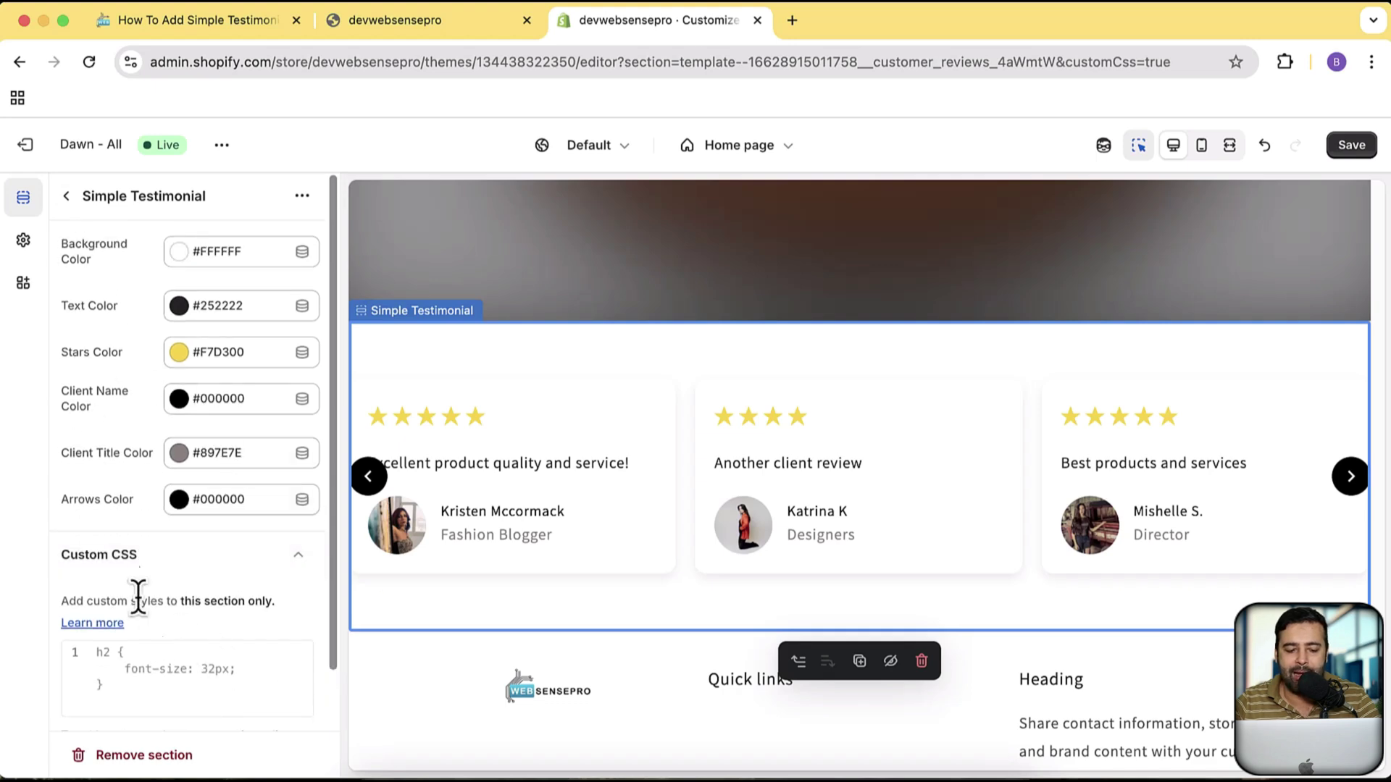
- Add three new Review blocks to the Simple Testimonial section
{"action": "left_click", "coordinate": [67, 195]}
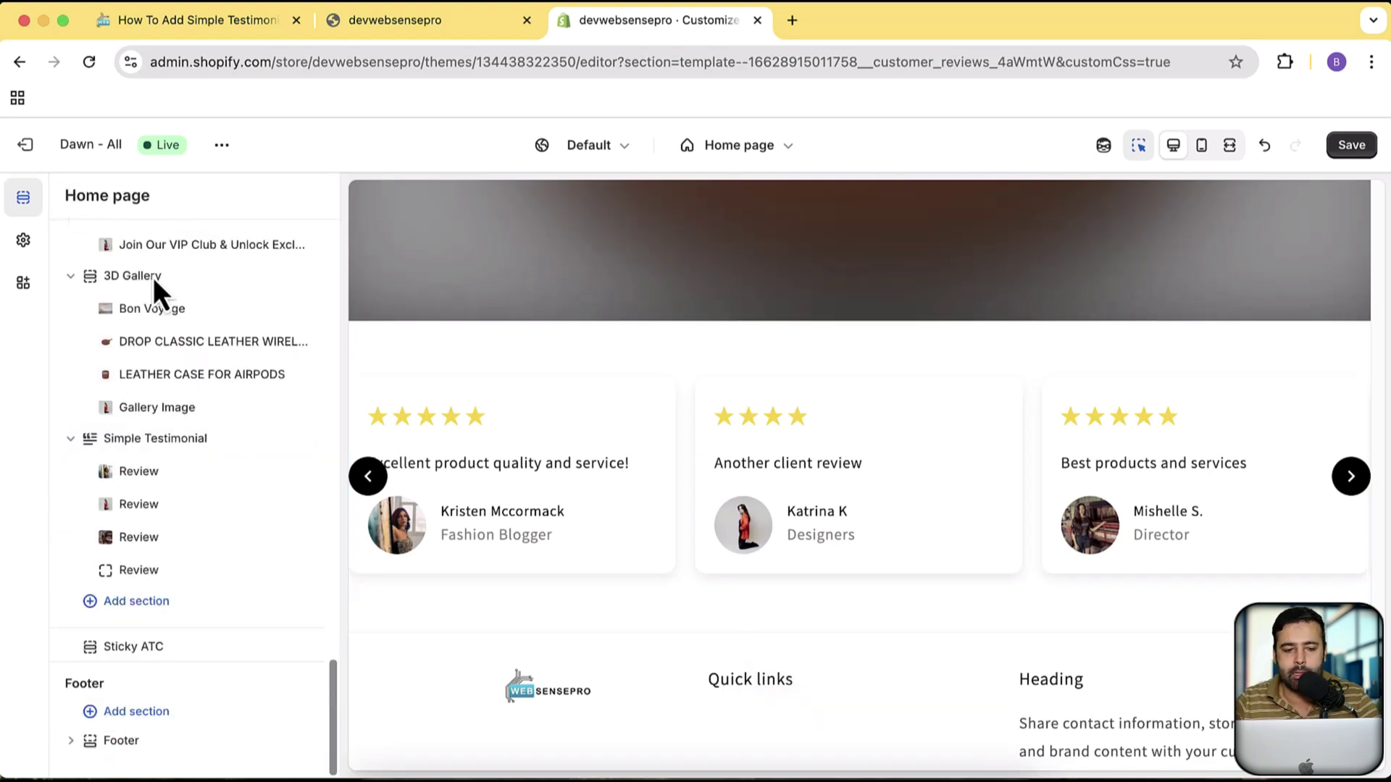
{"action": "left_click", "coordinate": [199, 477]}
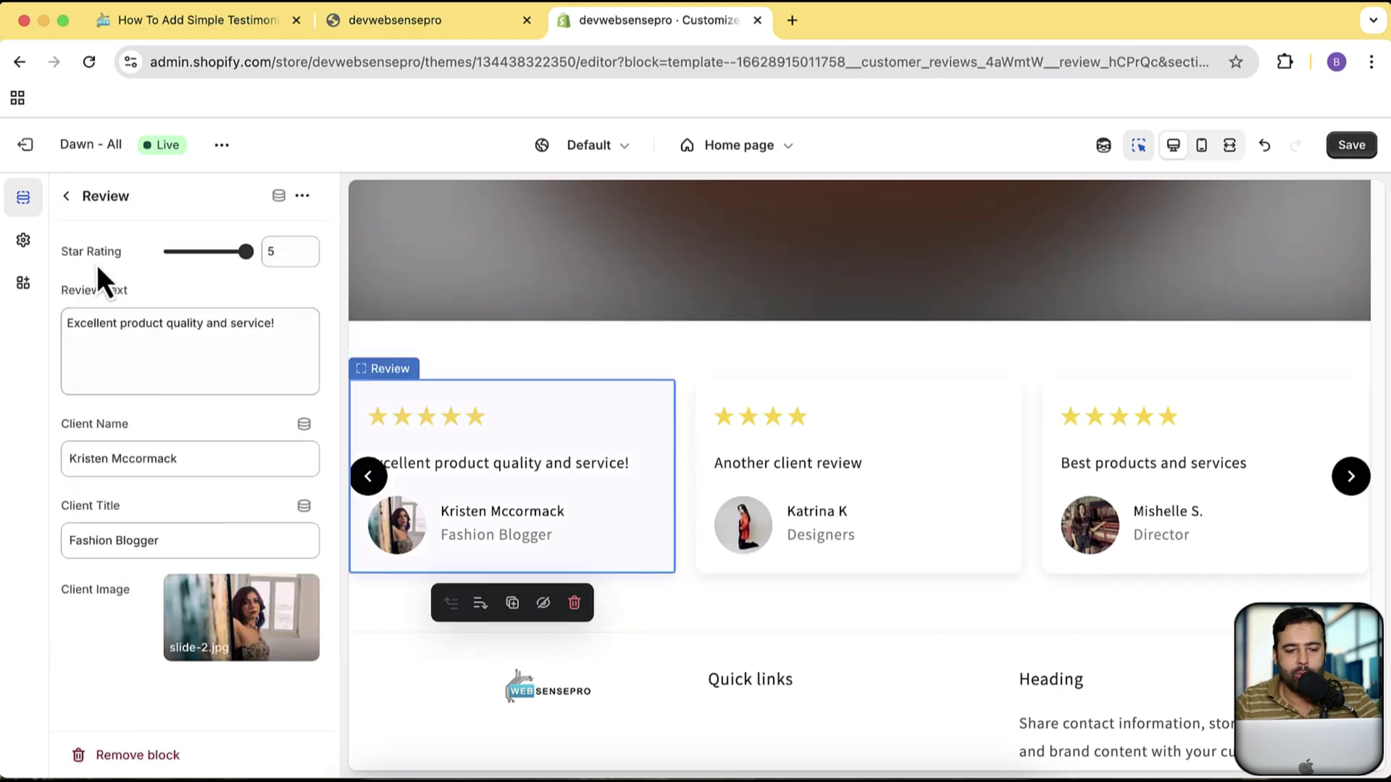
{"action": "left_click", "coordinate": [65, 199]}
{"action": "mouse_move", "coordinate": [210, 598]}
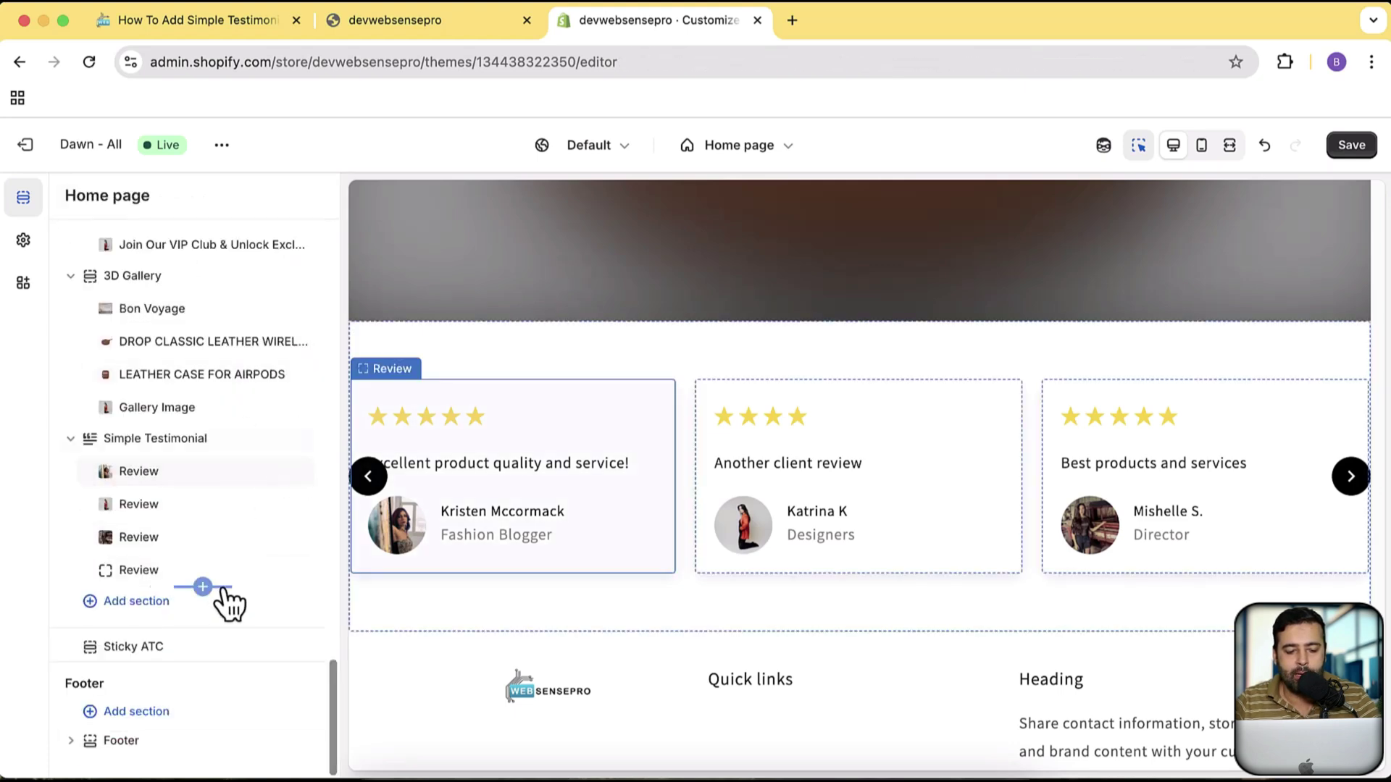
{"action": "left_click", "coordinate": [202, 585]}
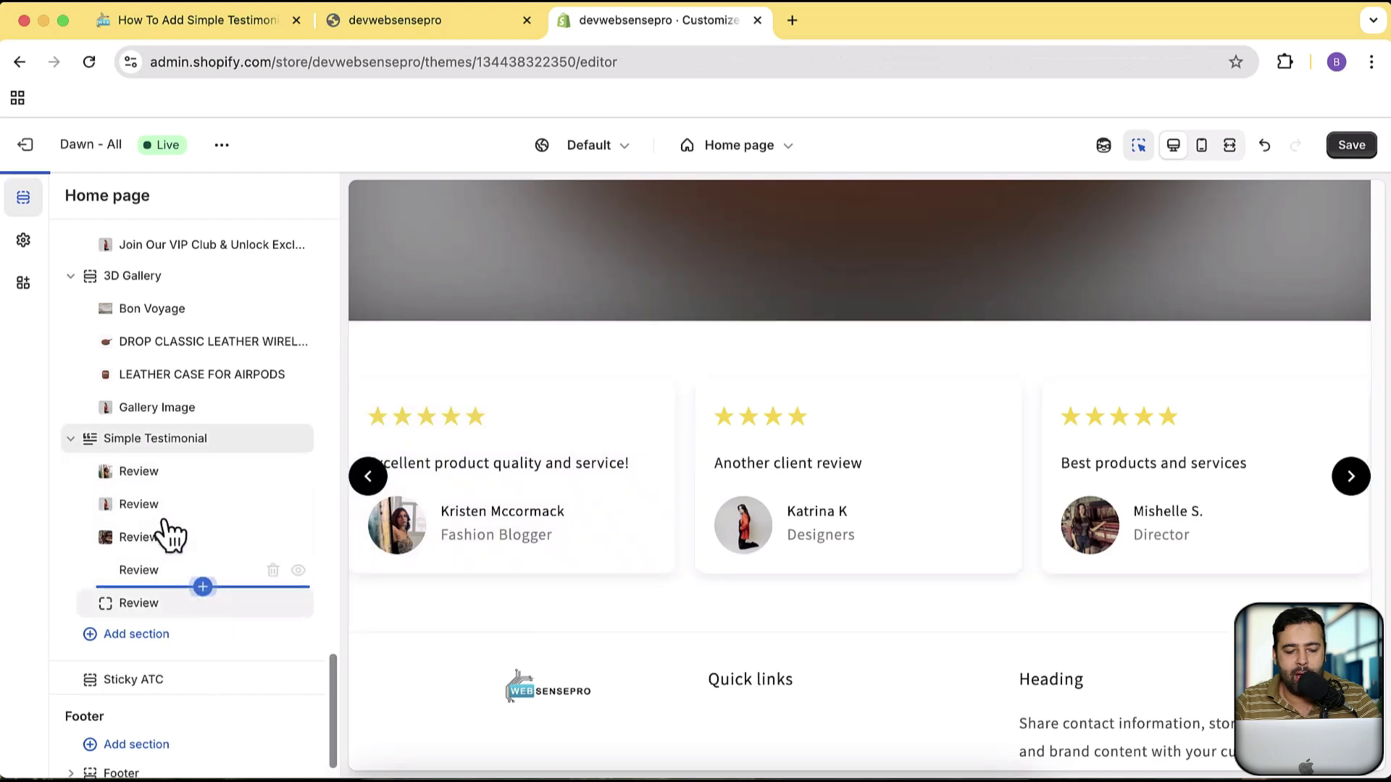
{"action": "left_click", "coordinate": [203, 585]}
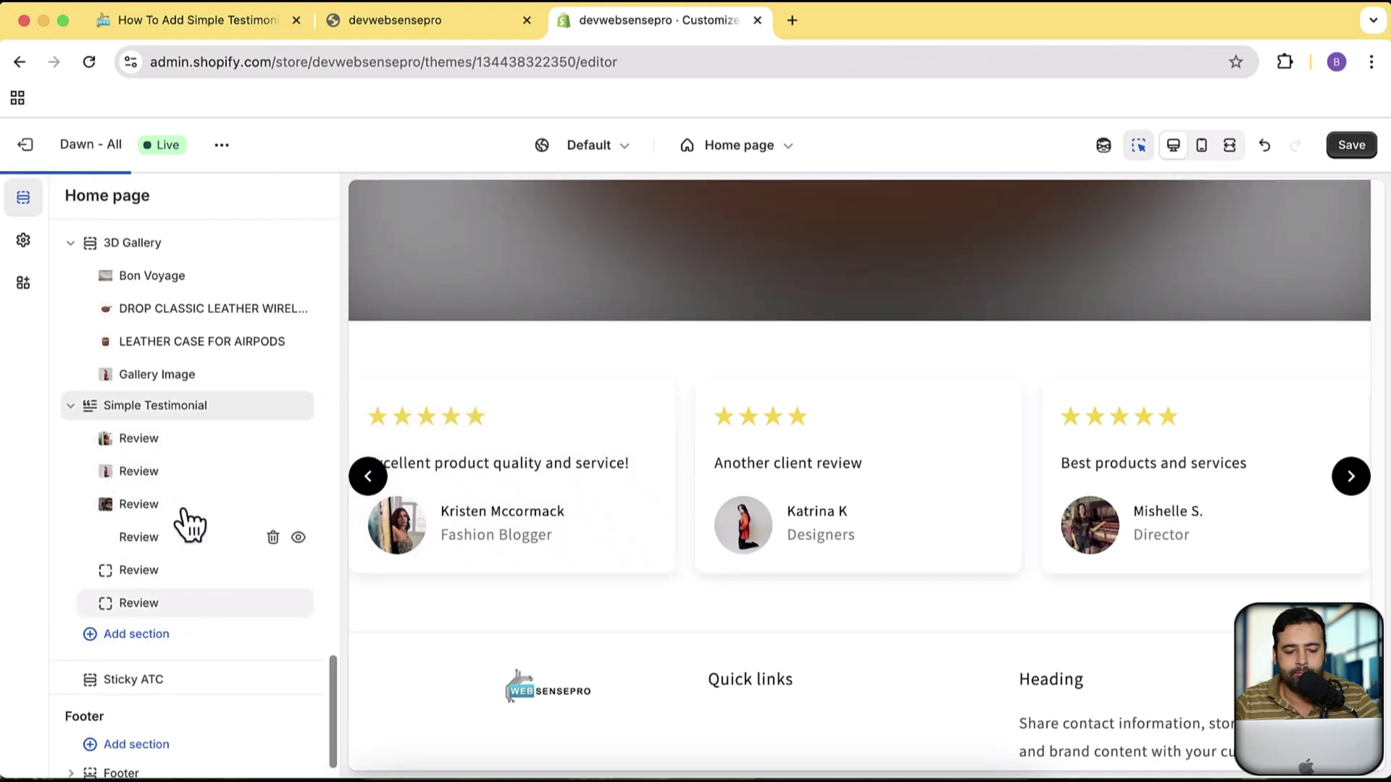
{"action": "left_click", "coordinate": [204, 586]}
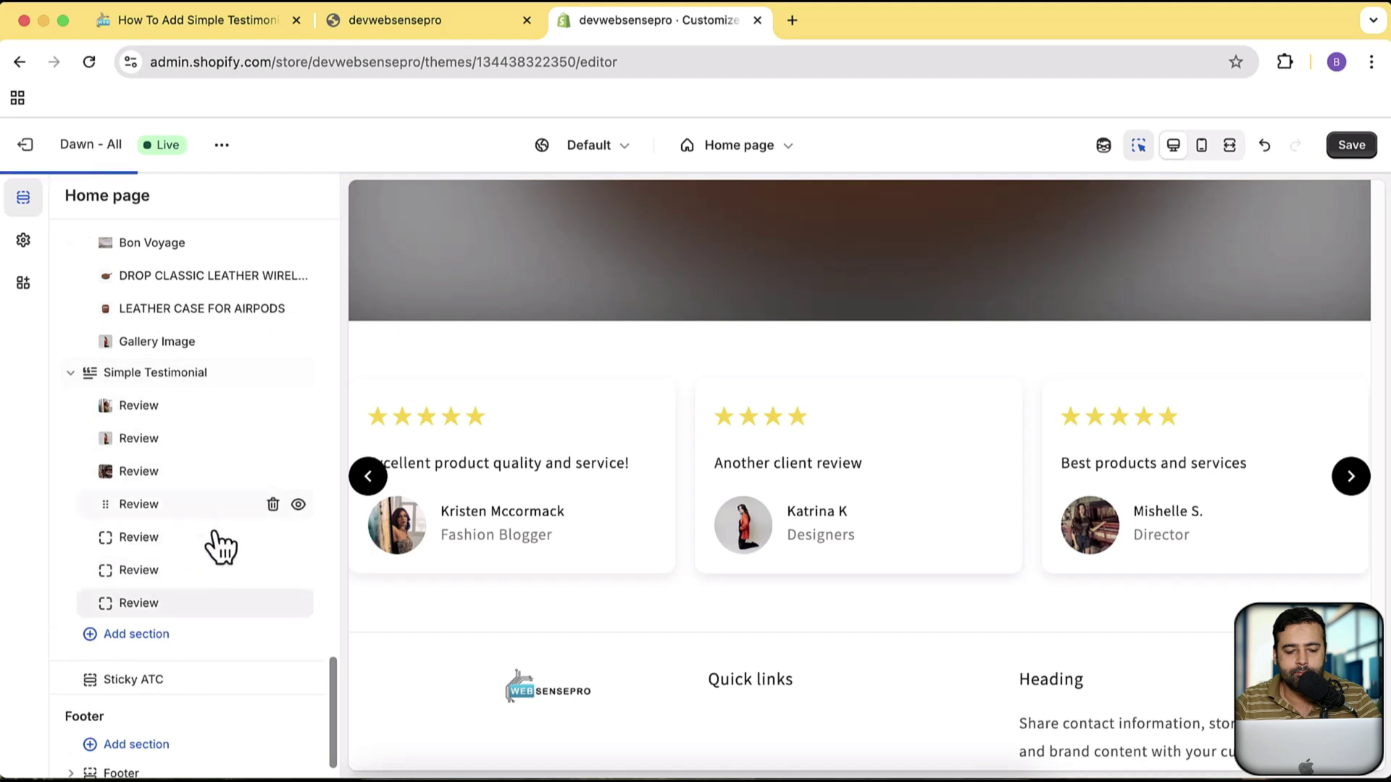
- Delete the two empty and two photo Review blocks, leaving three reviews
{"action": "left_click", "coordinate": [274, 505]}
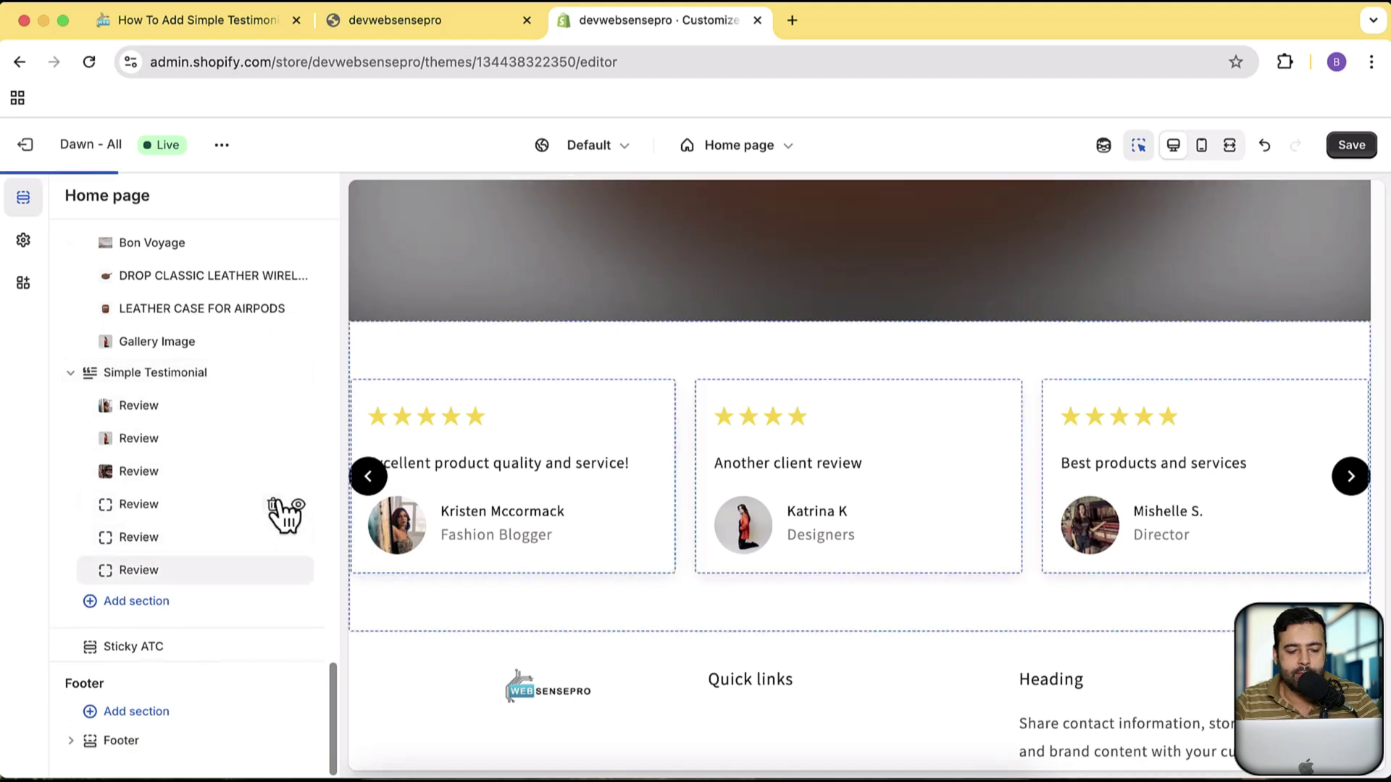
{"action": "left_click", "coordinate": [274, 505]}
{"action": "left_click", "coordinate": [274, 505]}
{"action": "left_click", "coordinate": [275, 505]}
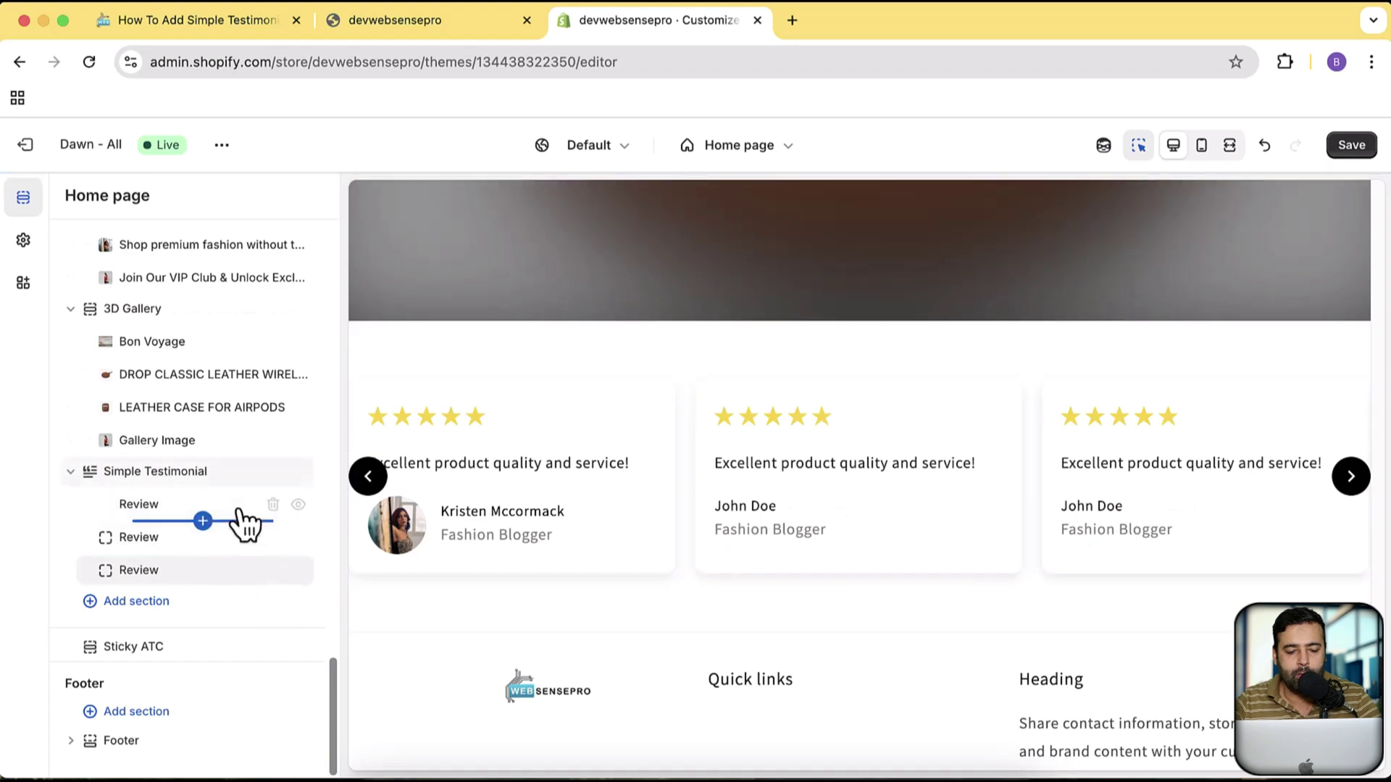
- Try a 2-star rating on the first review, then set it back to 5 stars
{"action": "left_click", "coordinate": [239, 507]}
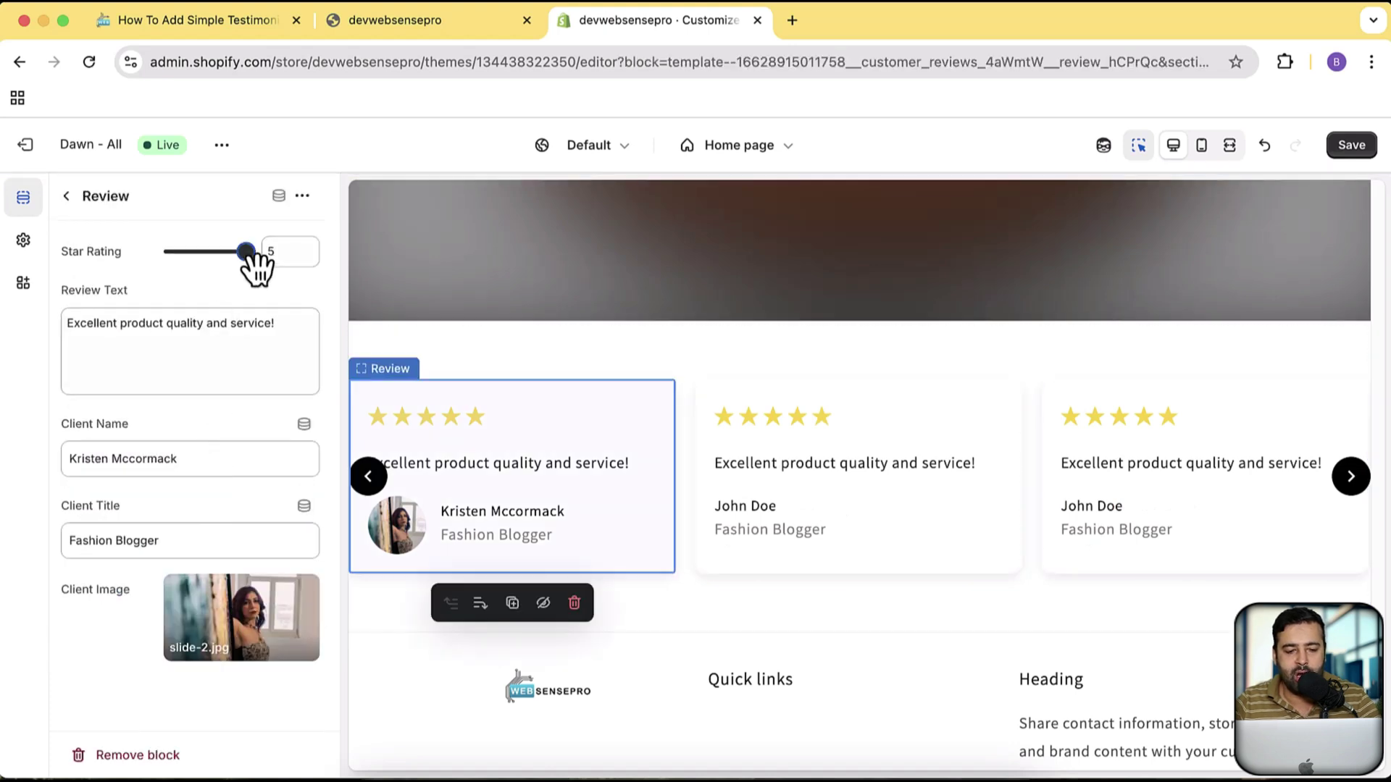
{"action": "left_click_drag", "start_coordinate": [246, 252], "coordinate": [190, 252]}
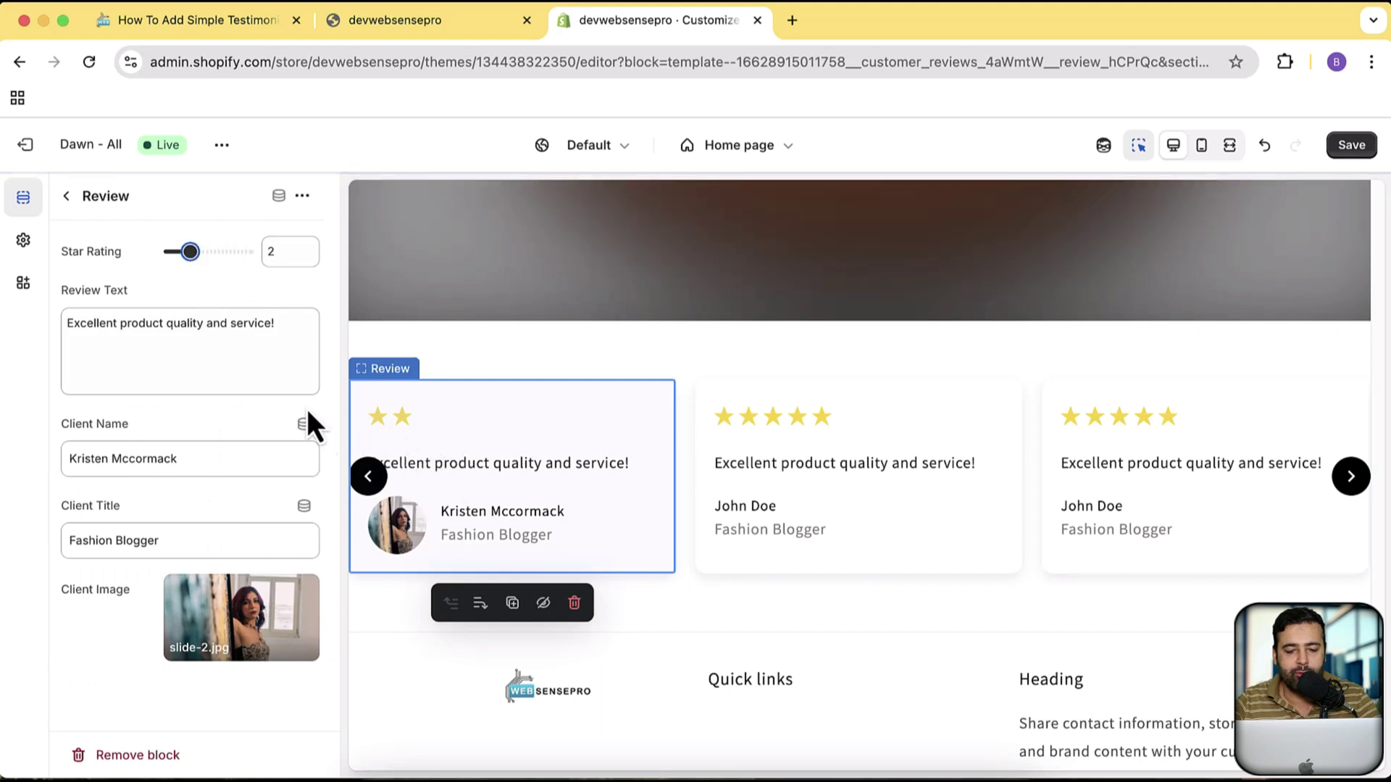
{"action": "left_click_drag", "start_coordinate": [190, 252], "coordinate": [264, 254]}
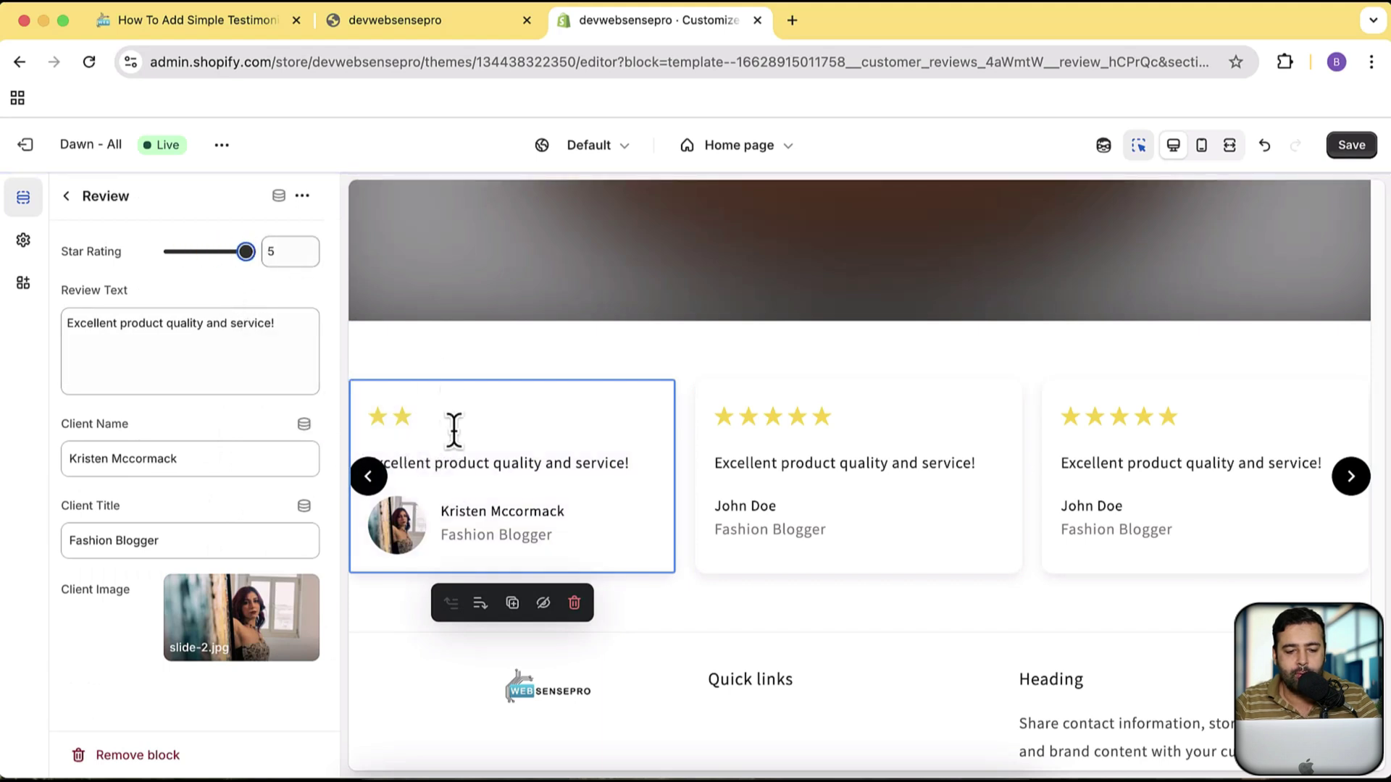
- Append 'Adding more text' to the first review's text
{"action": "left_click", "coordinate": [304, 341]}
{"action": "key", "text": "Tab"}
{"action": "type", "text": "eei"}
{"action": "left_click", "coordinate": [296, 321]}
{"action": "key", "text": "Tab"}
{"action": "type", "text": "e"}
{"action": "left_click", "coordinate": [297, 321]}
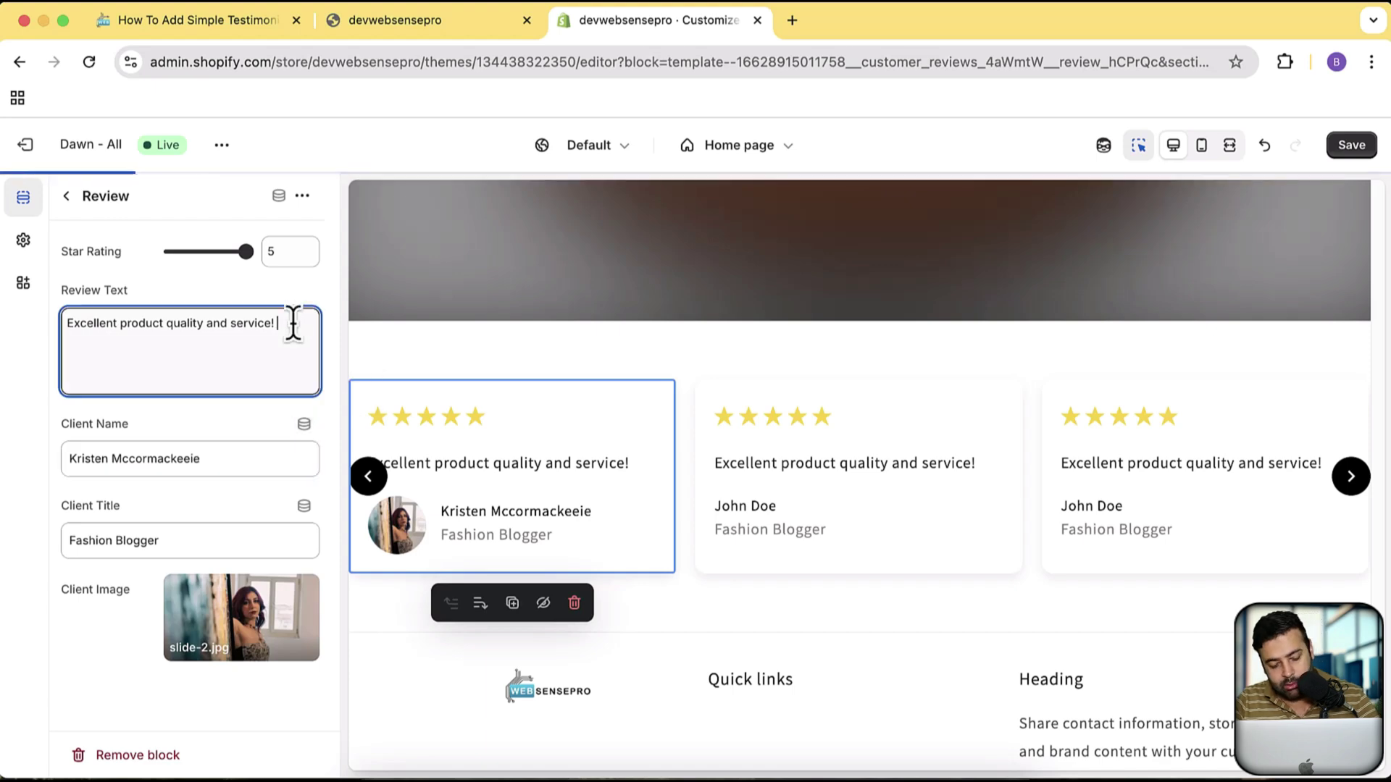
{"action": "type", "text": "a"}
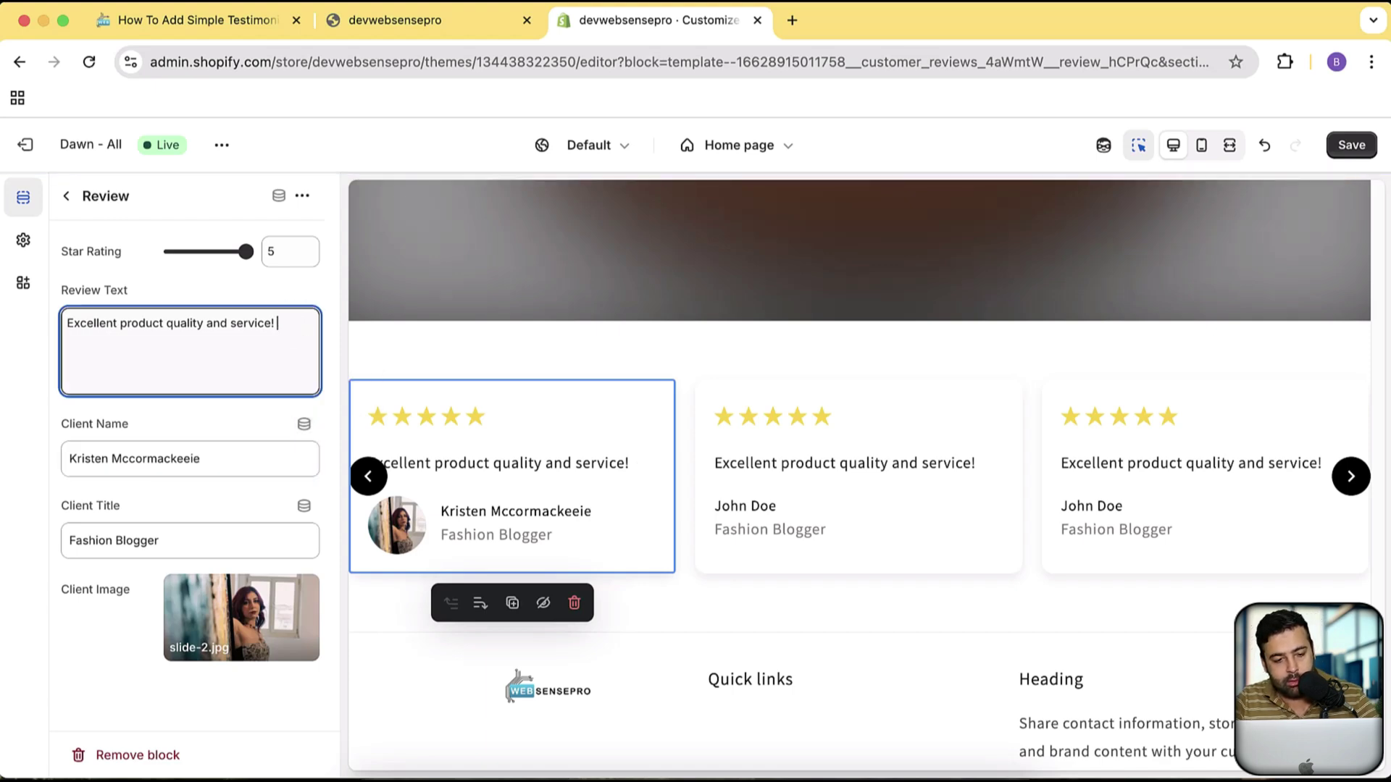
{"action": "key", "text": "Tab"}
{"action": "left_click", "coordinate": [289, 328]}
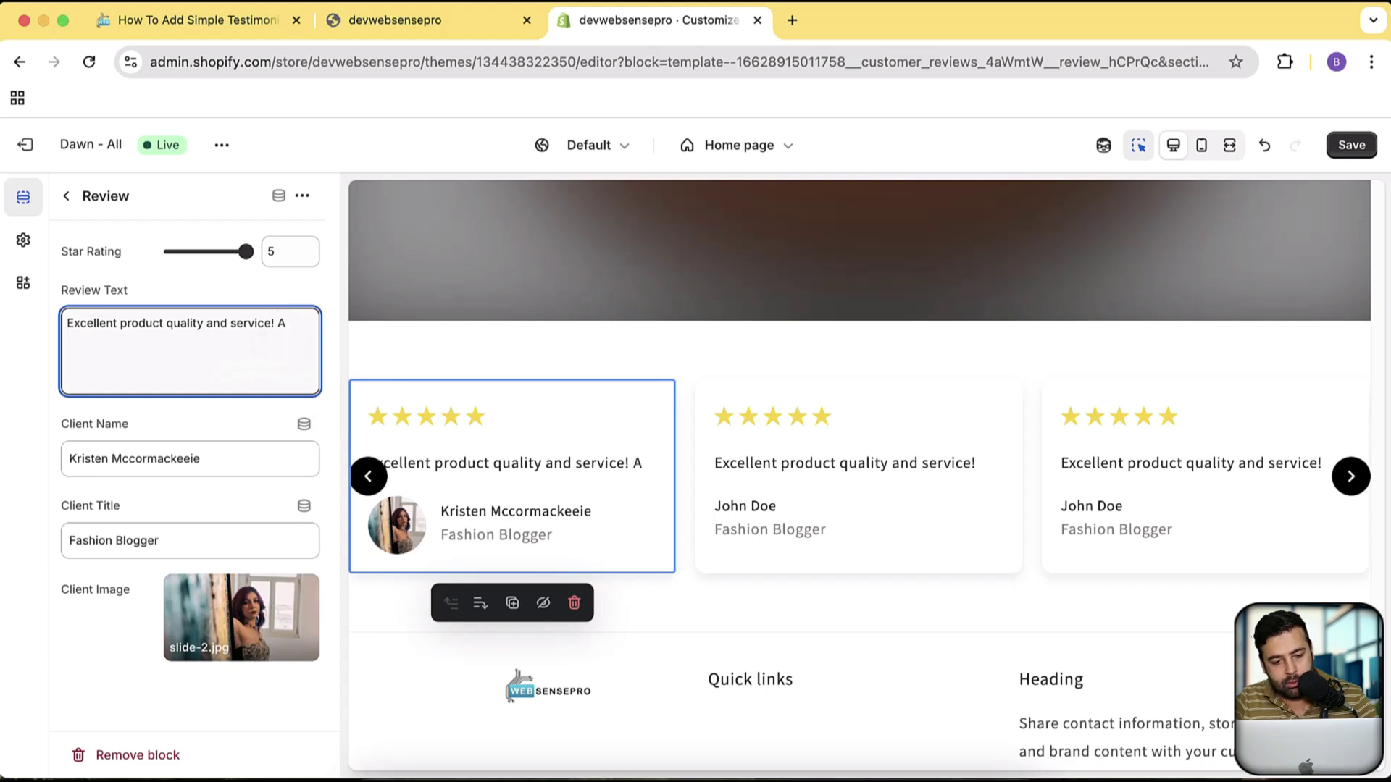
{"action": "type", "text": "ddinf"}
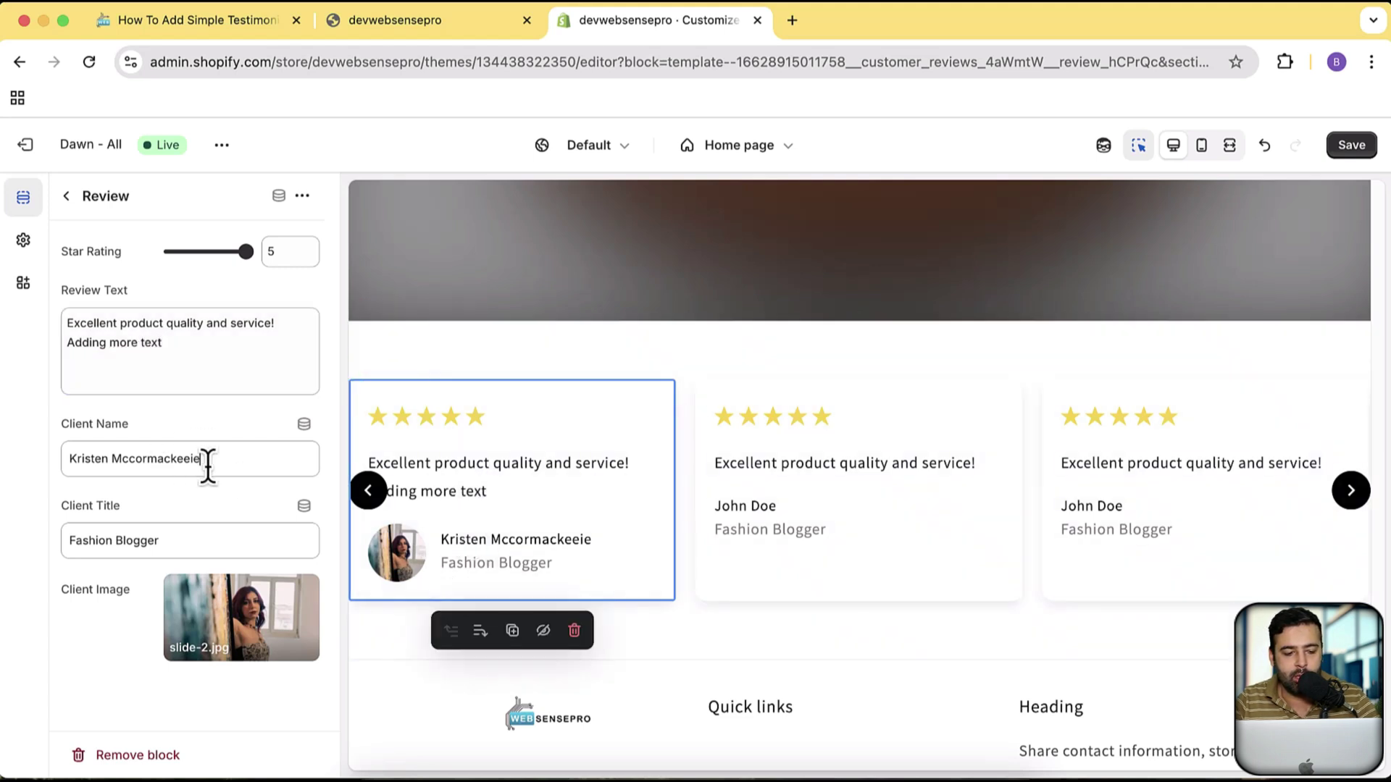
- Remove the stray letters from the client name and return to the section list
{"action": "left_click", "coordinate": [176, 458]}
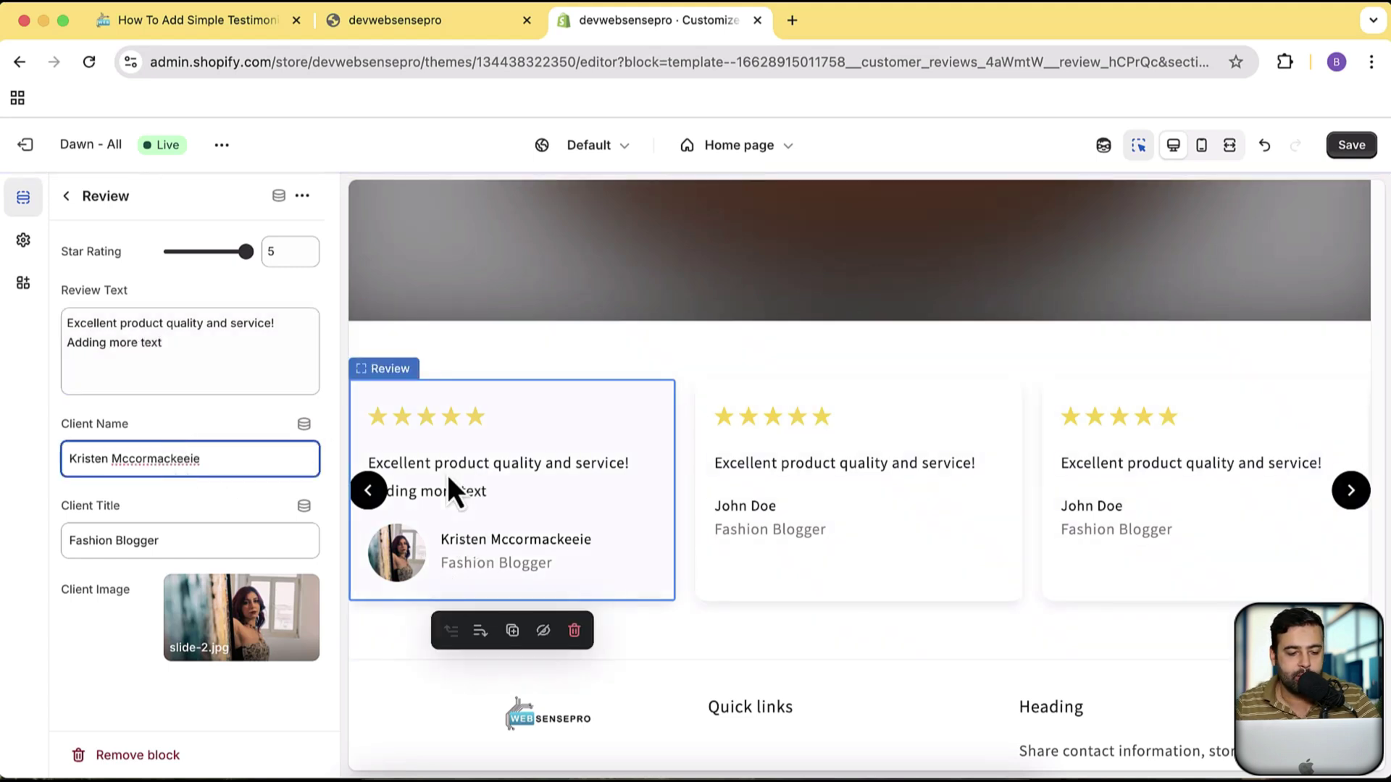
{"action": "key", "text": "BackSpace"}
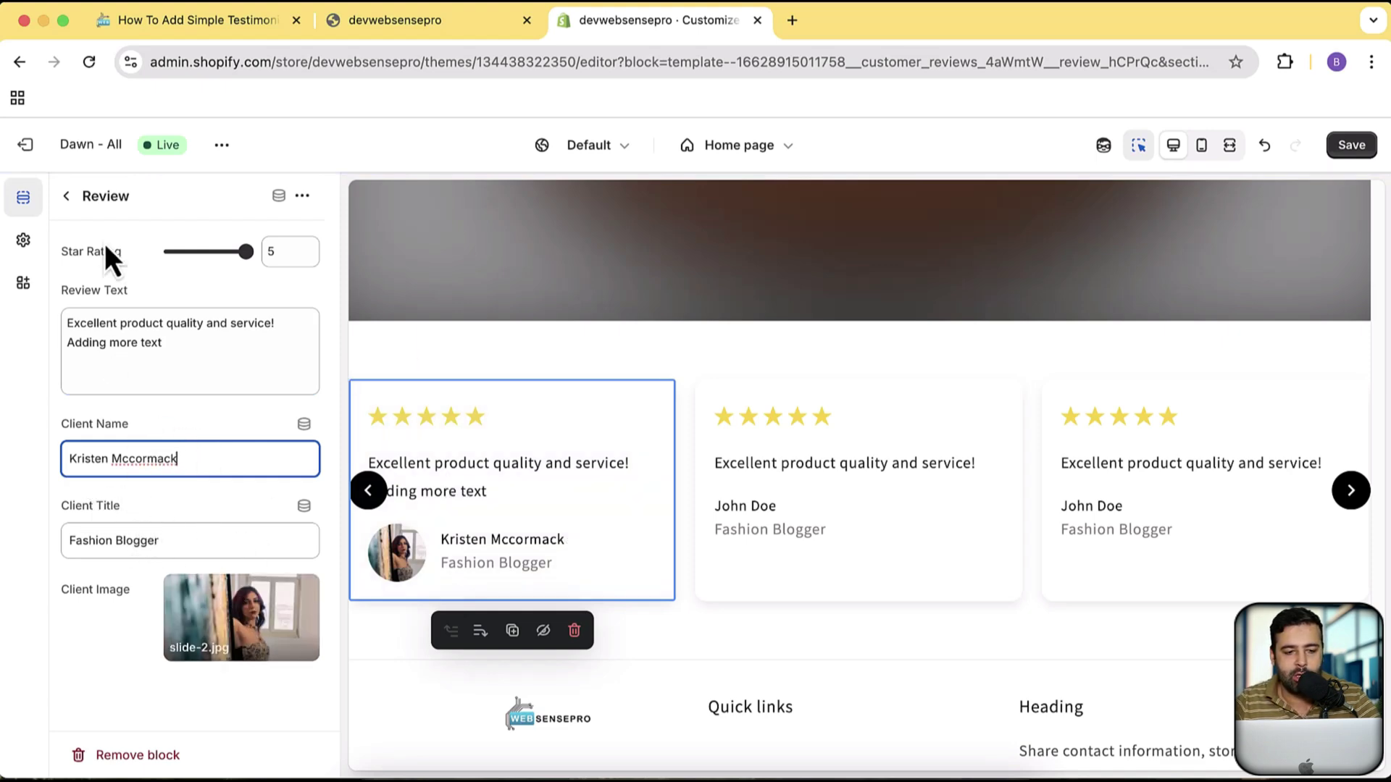
{"action": "left_click", "coordinate": [67, 196]}
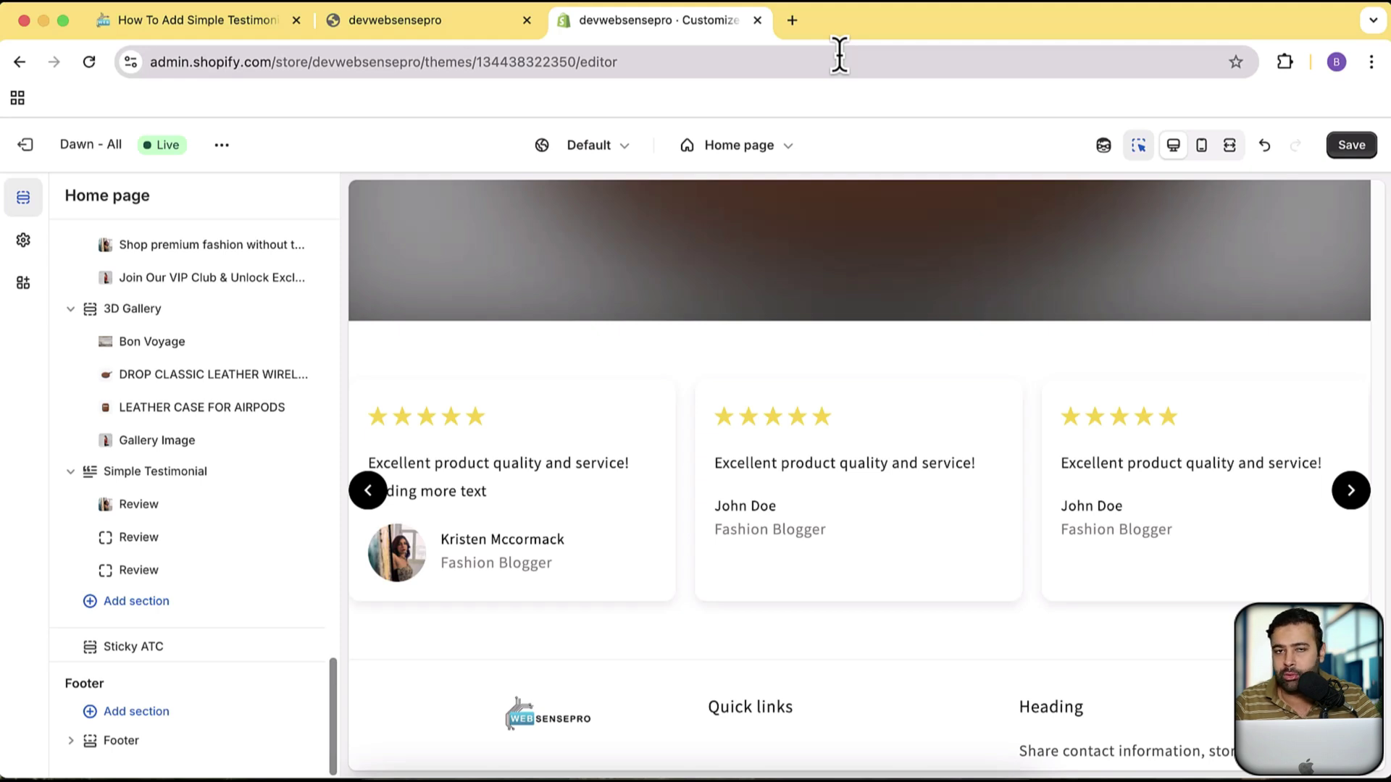
- Search Google for 'testimonial shopify section' and scroll to the video results
{"action": "left_click", "coordinate": [794, 26]}
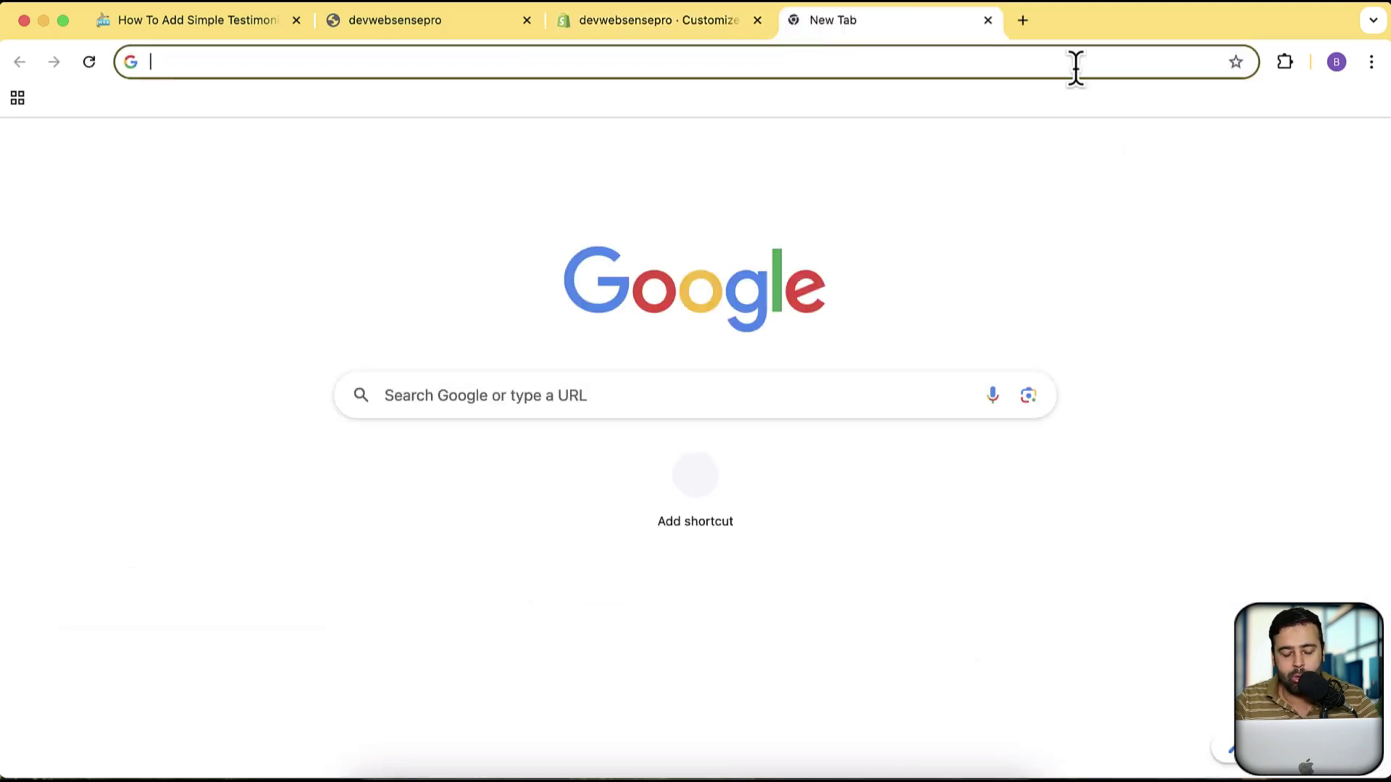
{"action": "type", "text": "testimonials"}
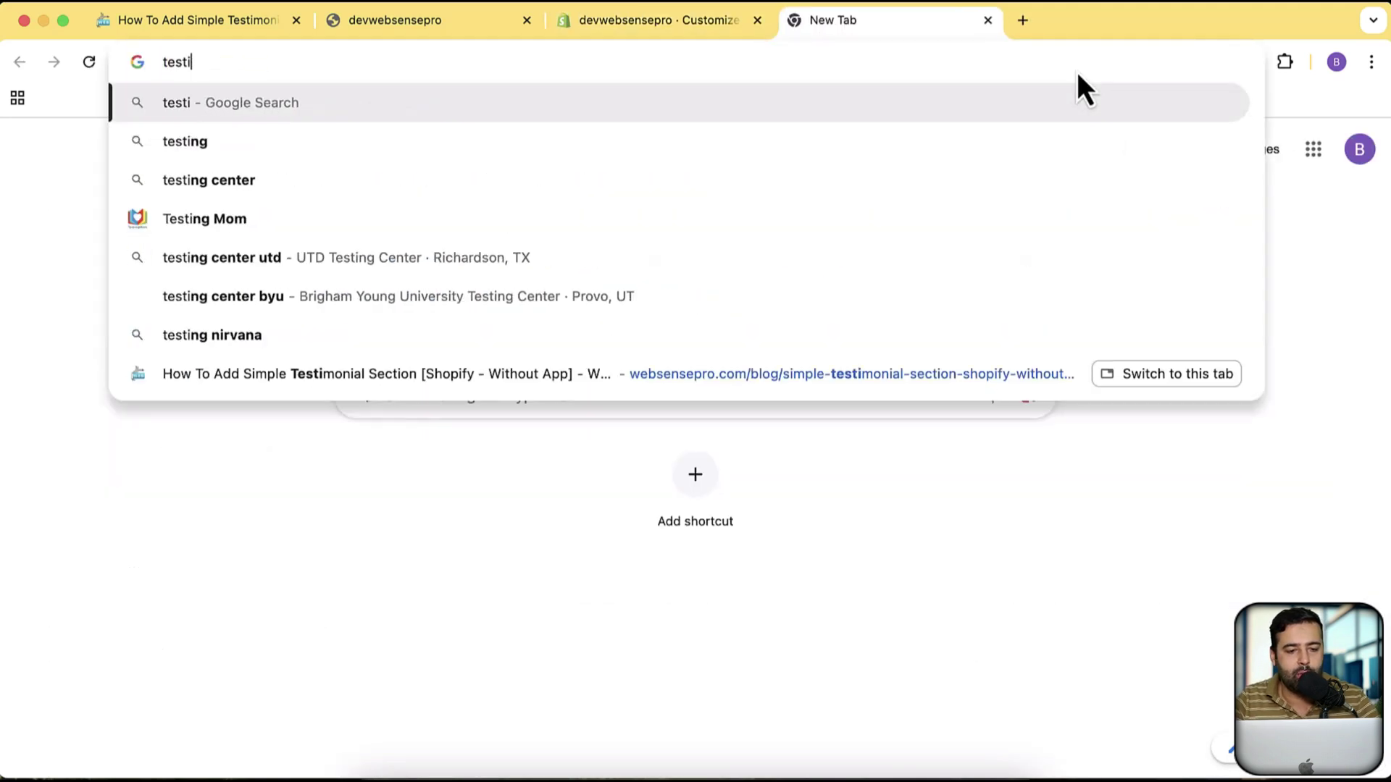
{"action": "key", "text": "BackSpace"}
{"action": "key", "text": "BackSpace"}
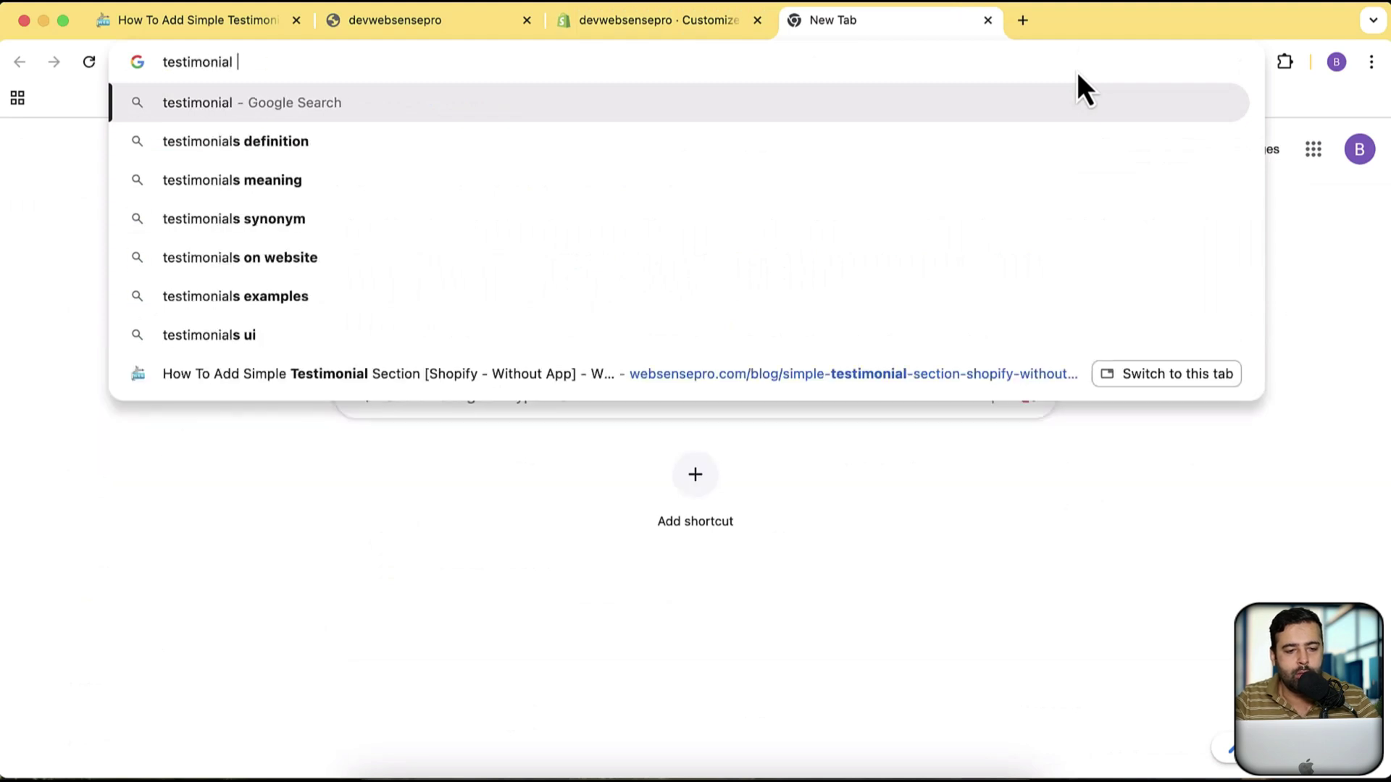
{"action": "type", "text": "shopify "}
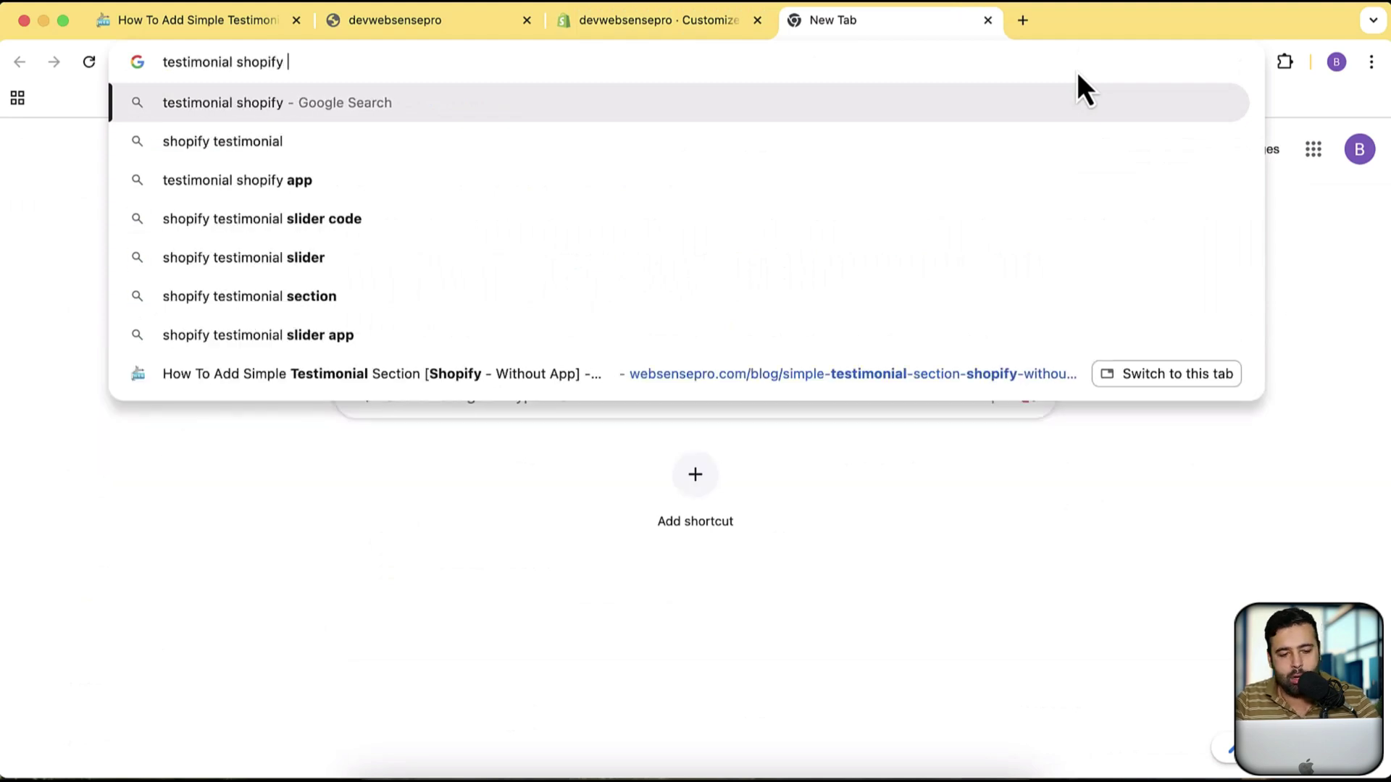
{"action": "type", "text": "section"}
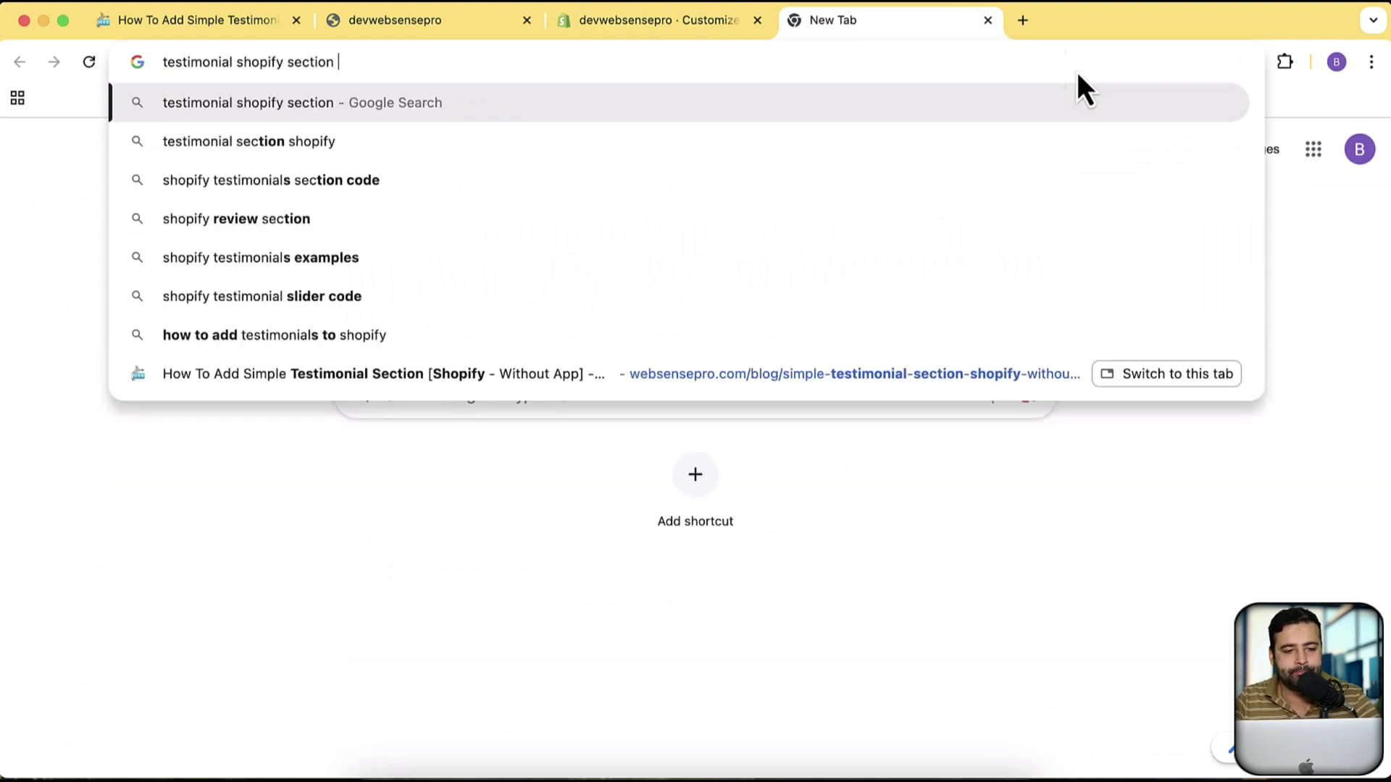
{"action": "key", "text": "Return"}
{"action": "scroll", "coordinate": [937, 226], "scroll_direction": "down", "scroll_amount": 10}
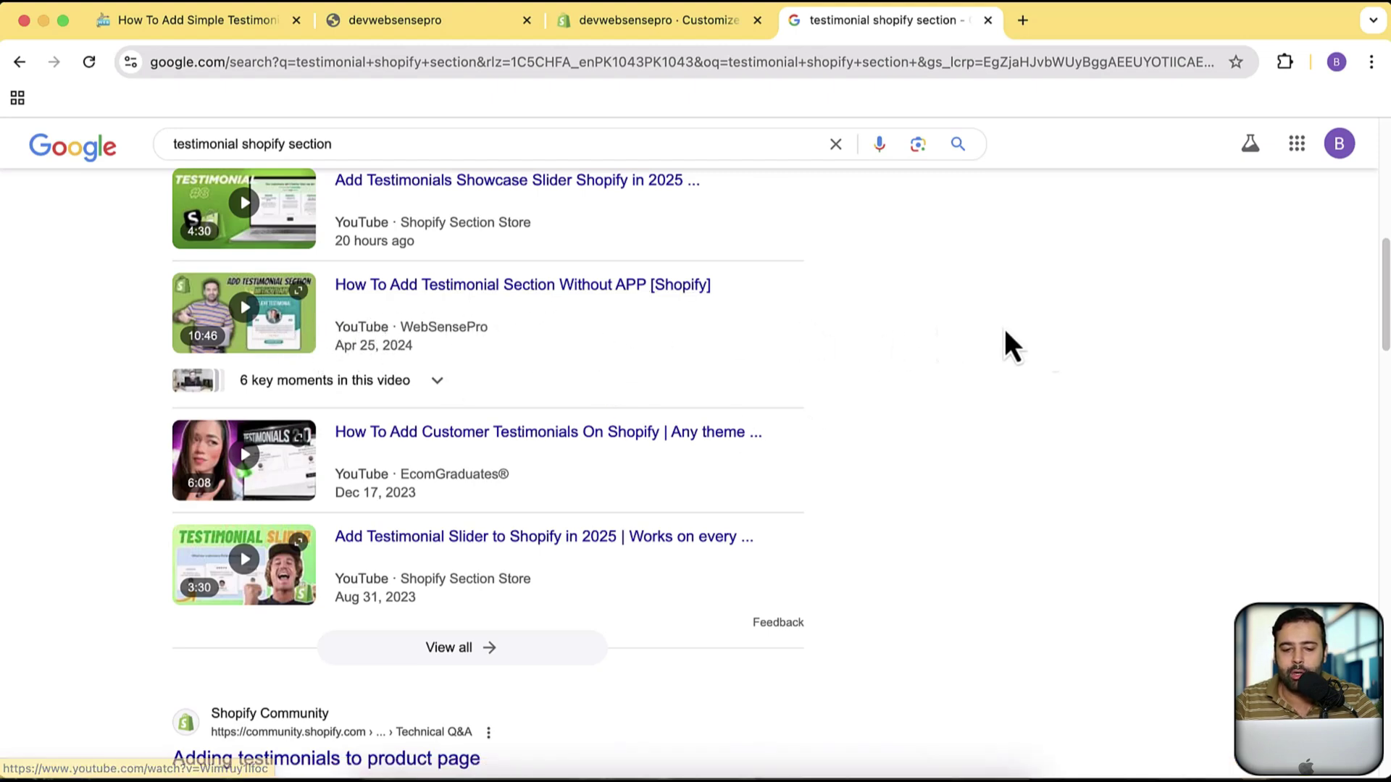
{"action": "scroll", "coordinate": [941, 423], "scroll_direction": "up", "scroll_amount": 2}
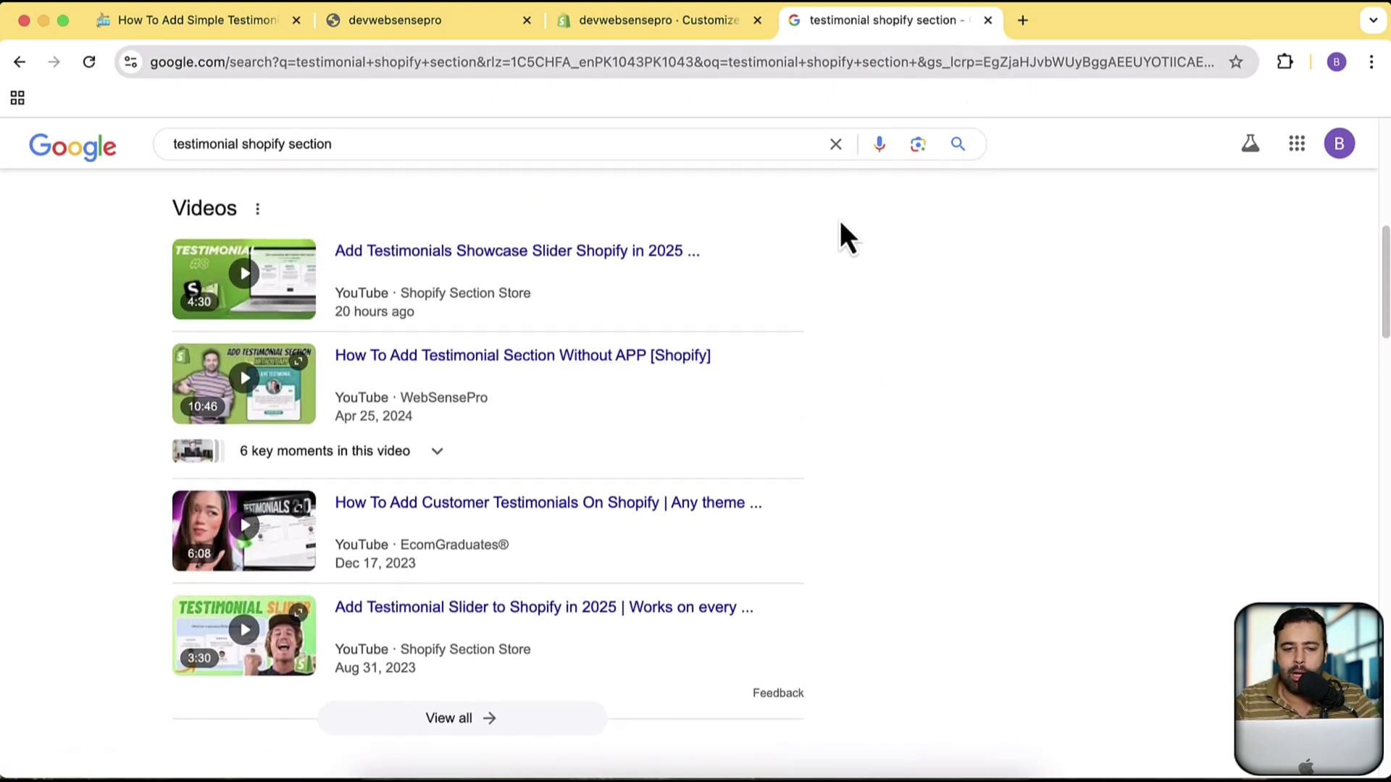
- Scroll the live storefront, then close the Google 'testimonial shopify section' results tab
{"action": "left_click", "coordinate": [486, 36]}
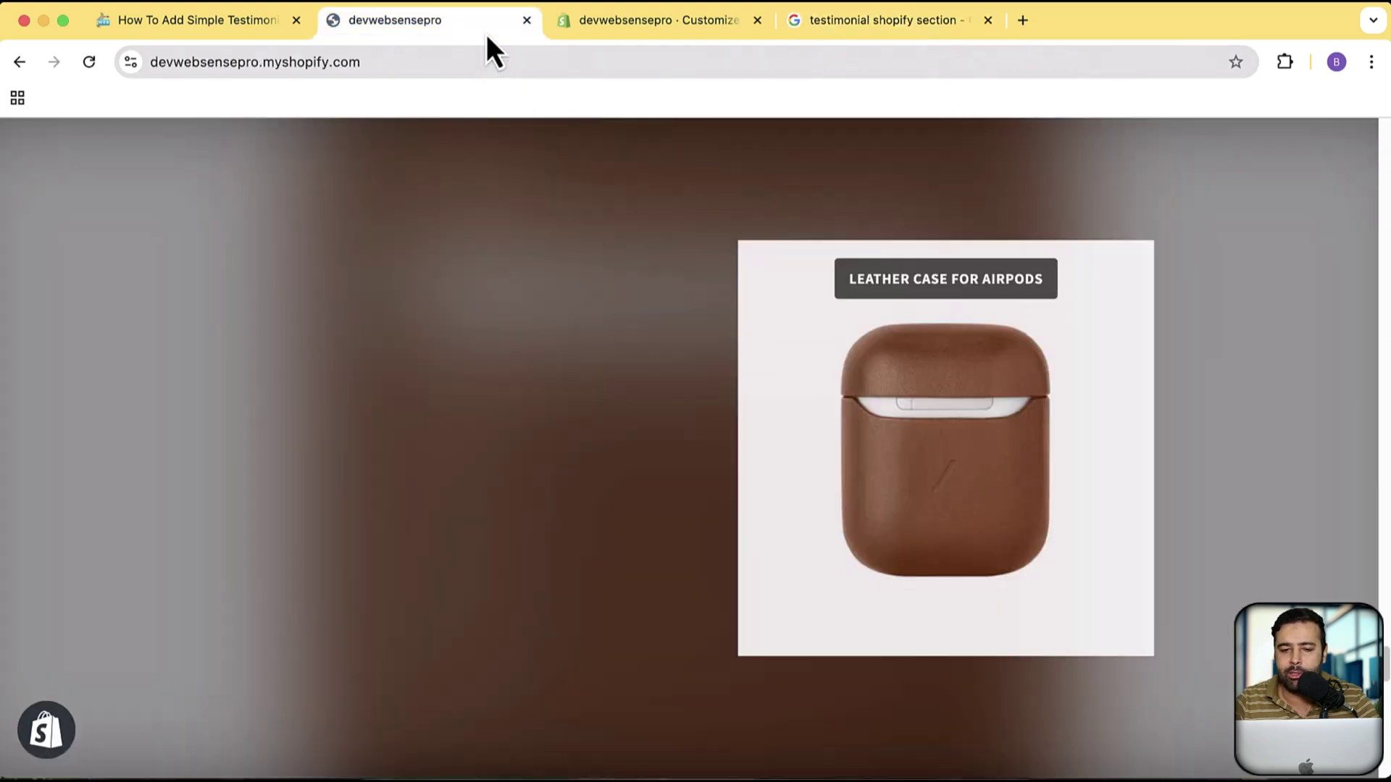
{"action": "scroll", "coordinate": [823, 404], "scroll_direction": "down", "scroll_amount": 10}
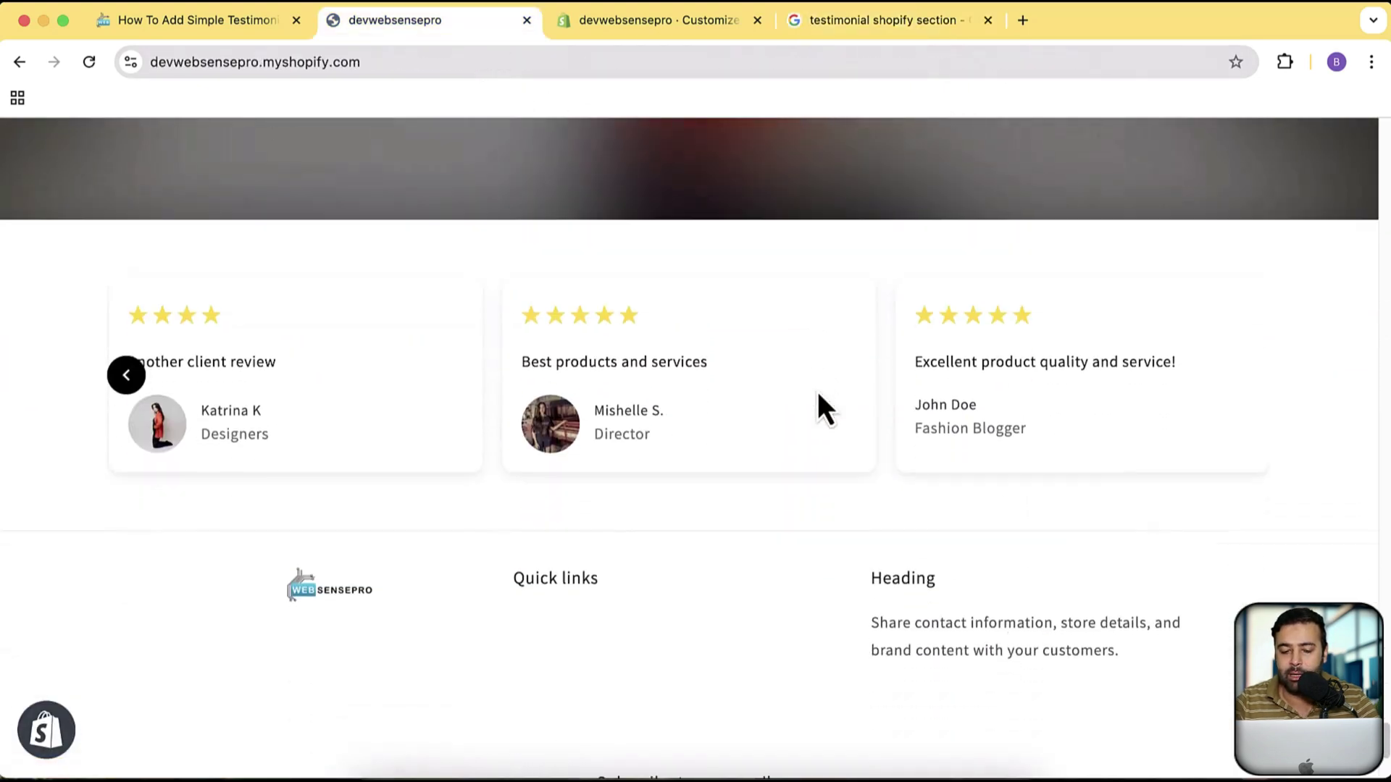
{"action": "scroll", "coordinate": [819, 397], "scroll_direction": "down", "scroll_amount": 1}
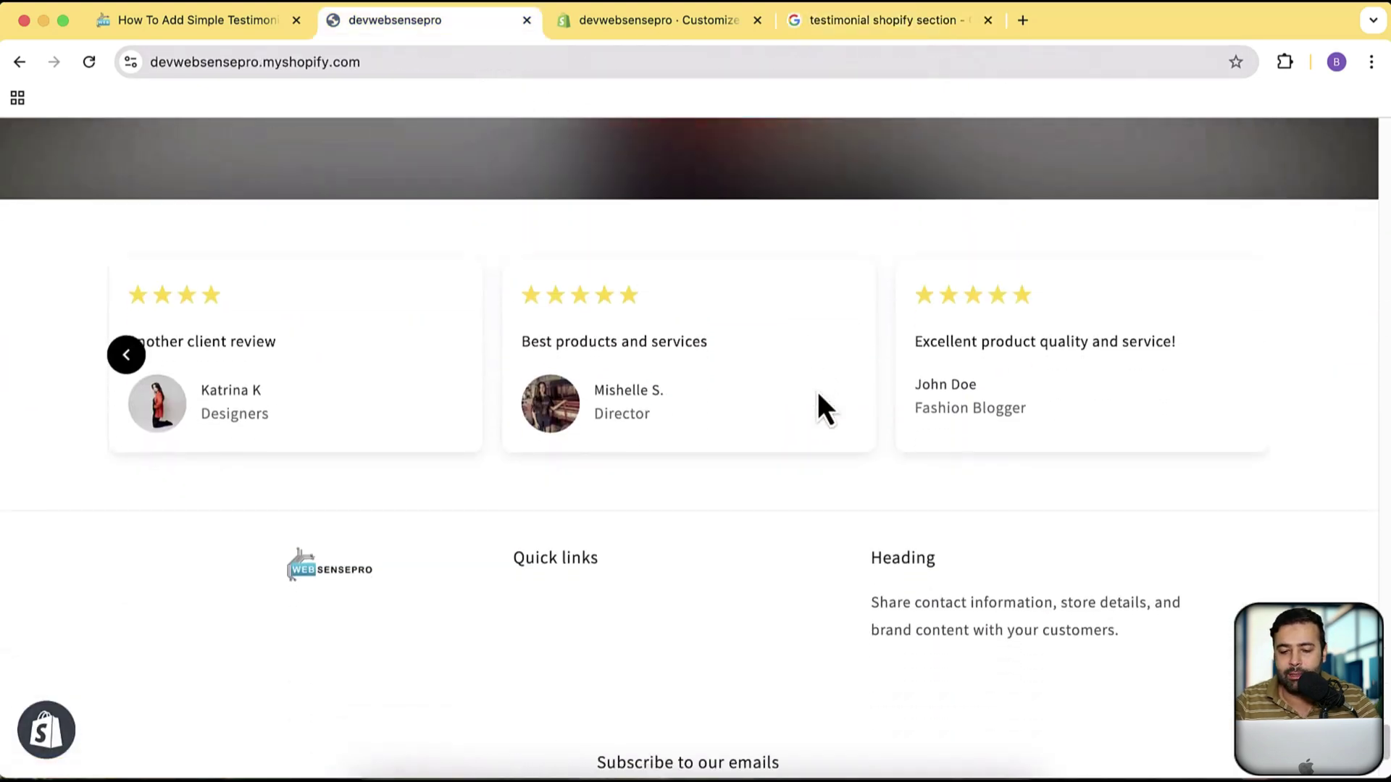
{"action": "left_click", "coordinate": [885, 25]}
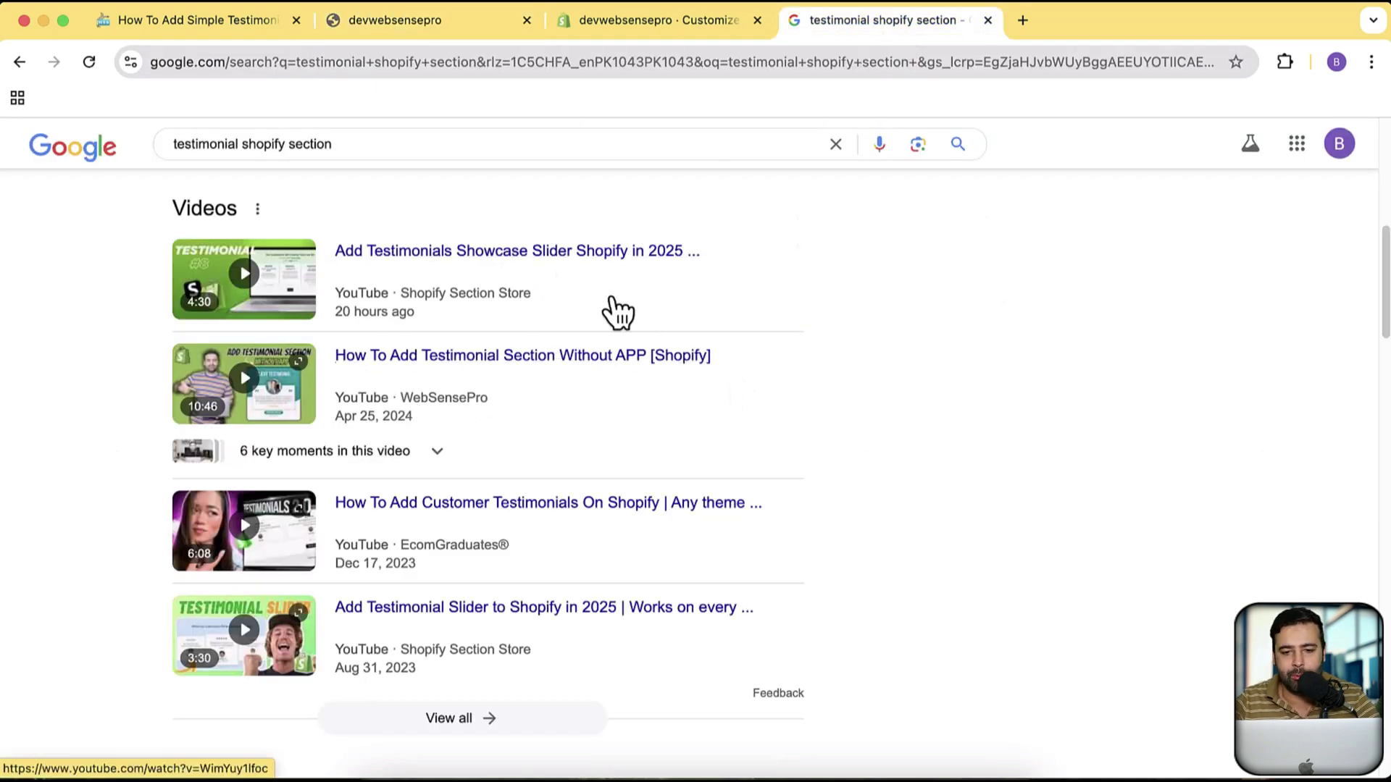
{"action": "left_click", "coordinate": [987, 20]}
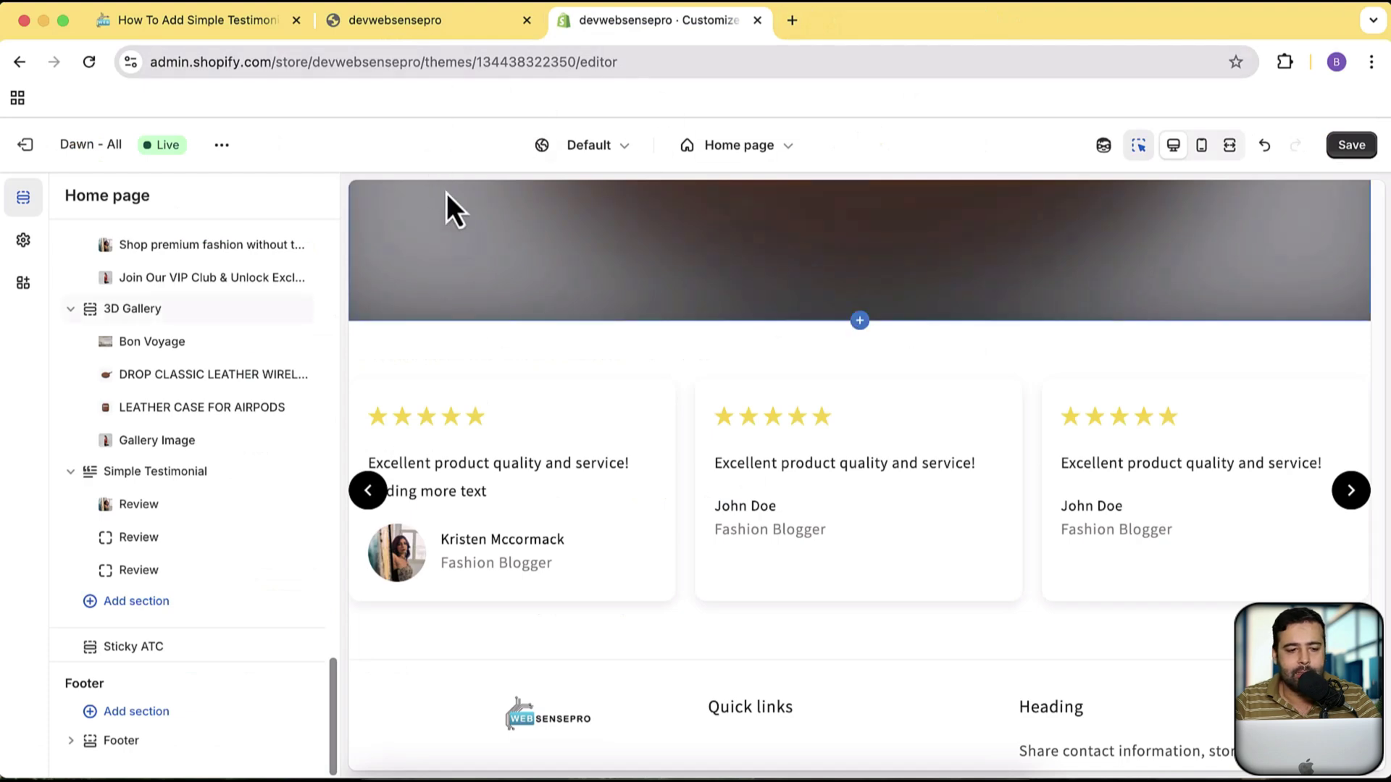
- Leave the theme editor and review SEOAnt's Free, $29.99 Pro and $59.99 Premium plans
{"action": "left_click", "coordinate": [24, 145]}
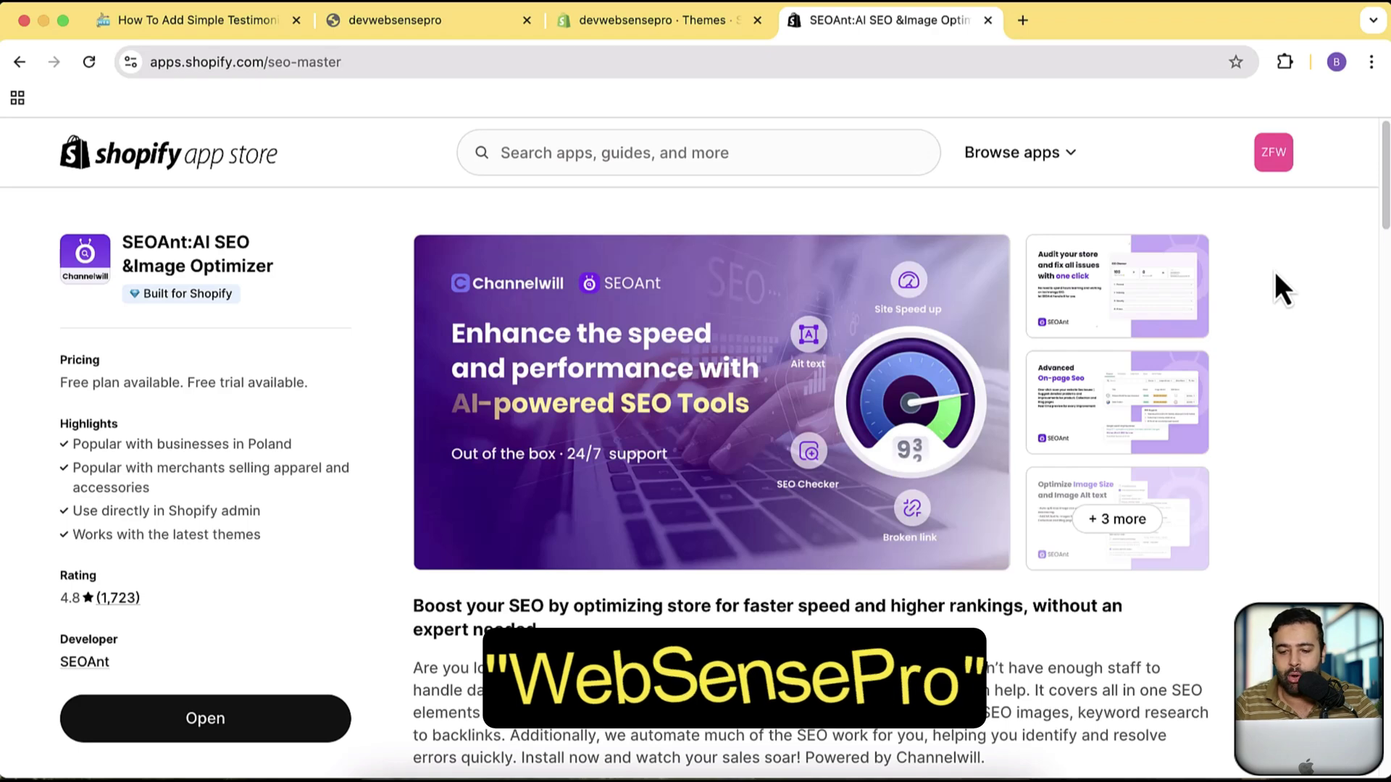
{"action": "scroll", "coordinate": [1275, 288], "scroll_direction": "down", "scroll_amount": 20}
{"action": "scroll", "coordinate": [1275, 274], "scroll_direction": "up", "scroll_amount": 7}
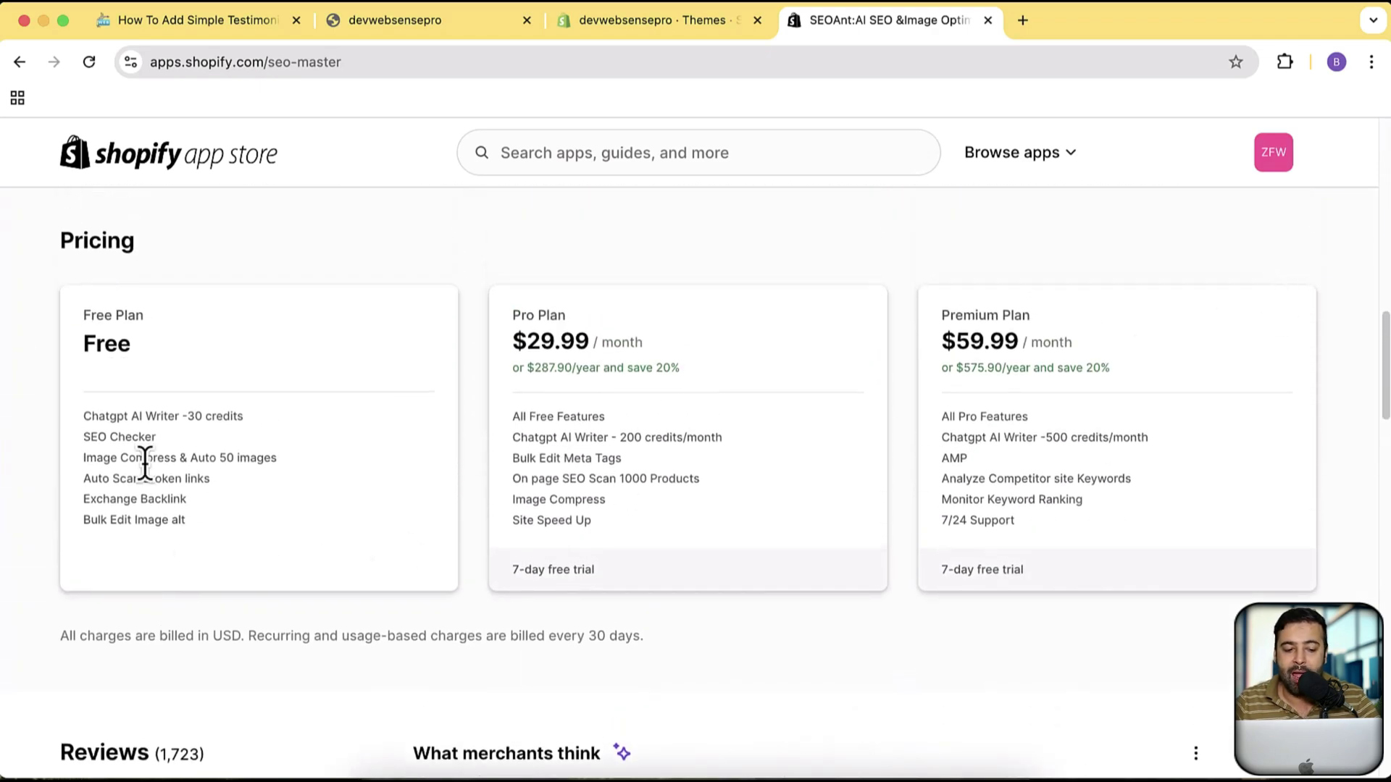
{"action": "left_click_drag", "start_coordinate": [204, 532], "coordinate": [69, 419]}
{"action": "left_click", "coordinate": [69, 418]}
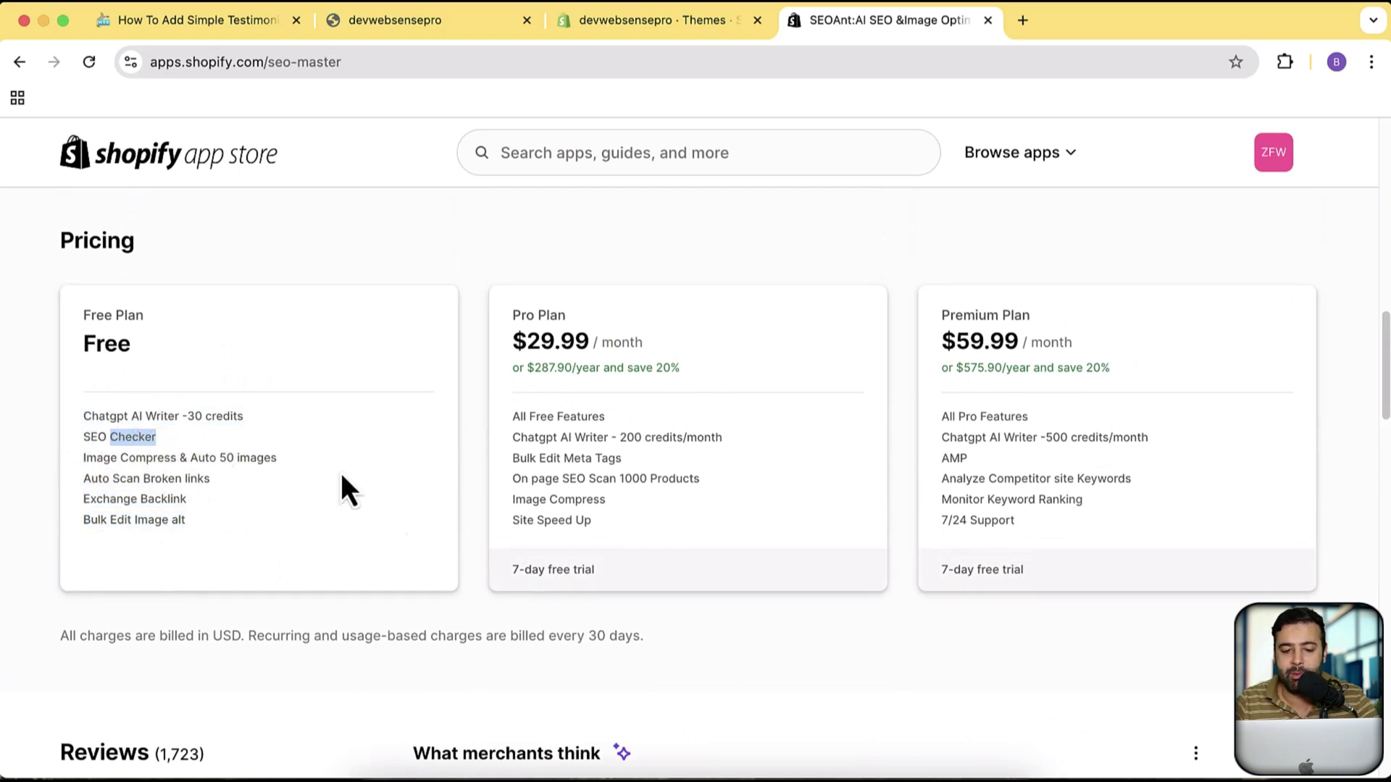
{"action": "scroll", "coordinate": [772, 433], "scroll_direction": "up", "scroll_amount": 10}
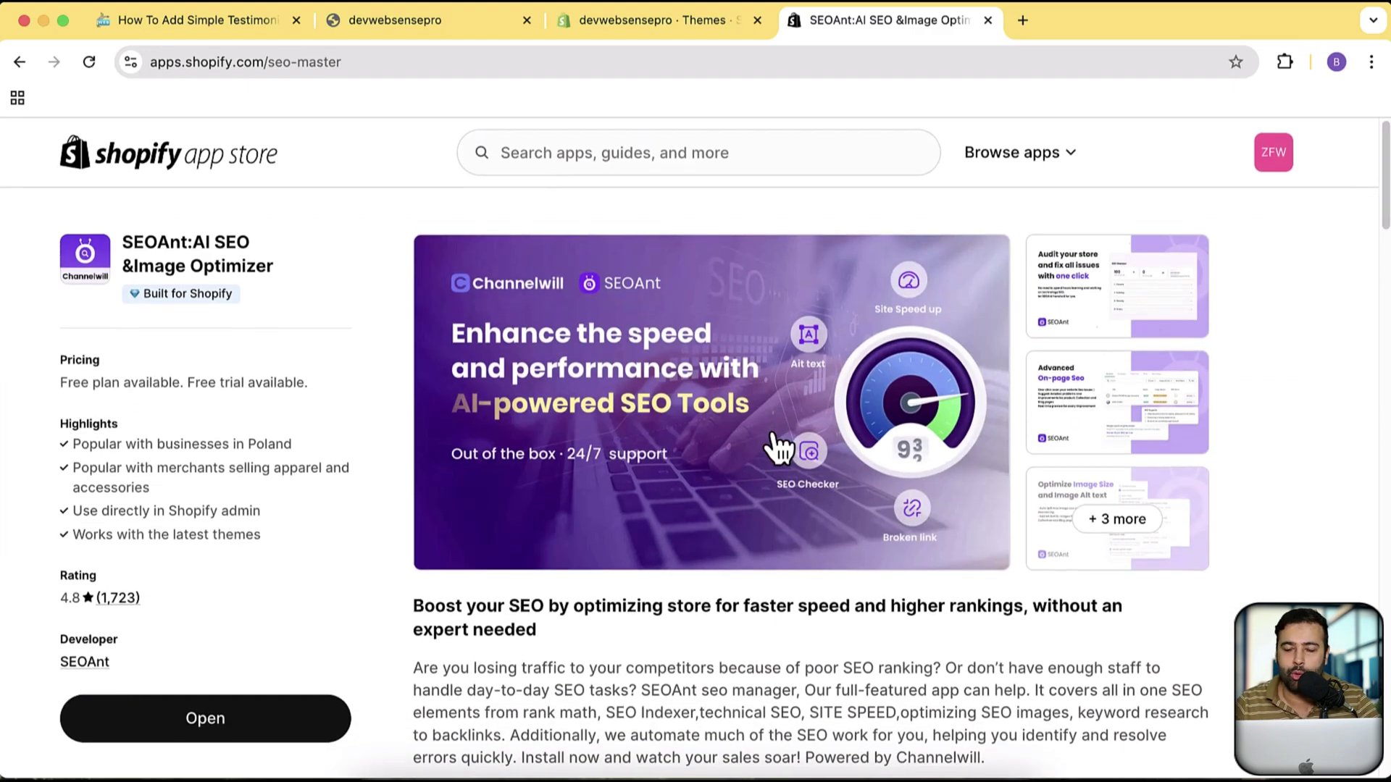
- Close the SEOAnt listing, return to the storefront tab, and check its Pages menu
{"action": "left_click", "coordinate": [990, 22]}
{"action": "left_click", "coordinate": [442, 26]}
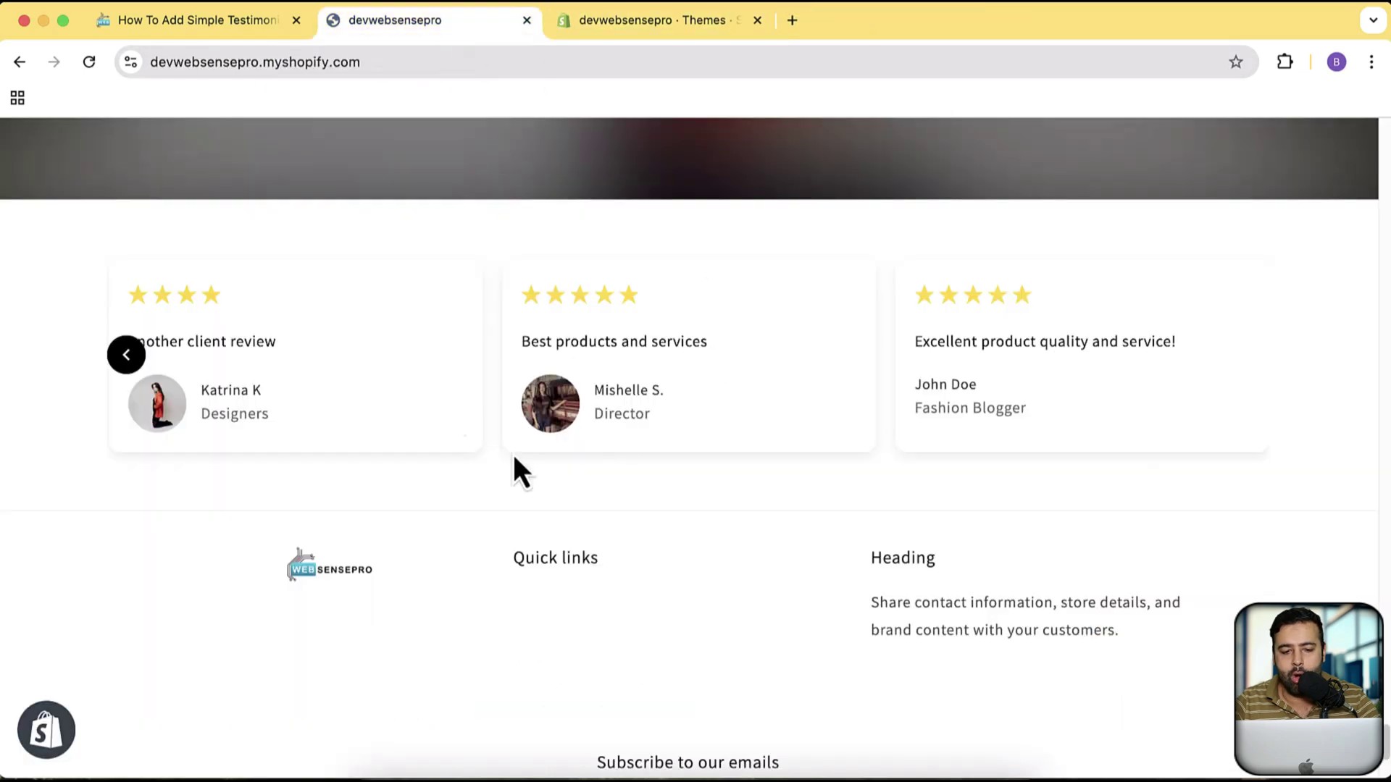
{"action": "scroll", "coordinate": [662, 345], "scroll_direction": "up", "scroll_amount": 10}
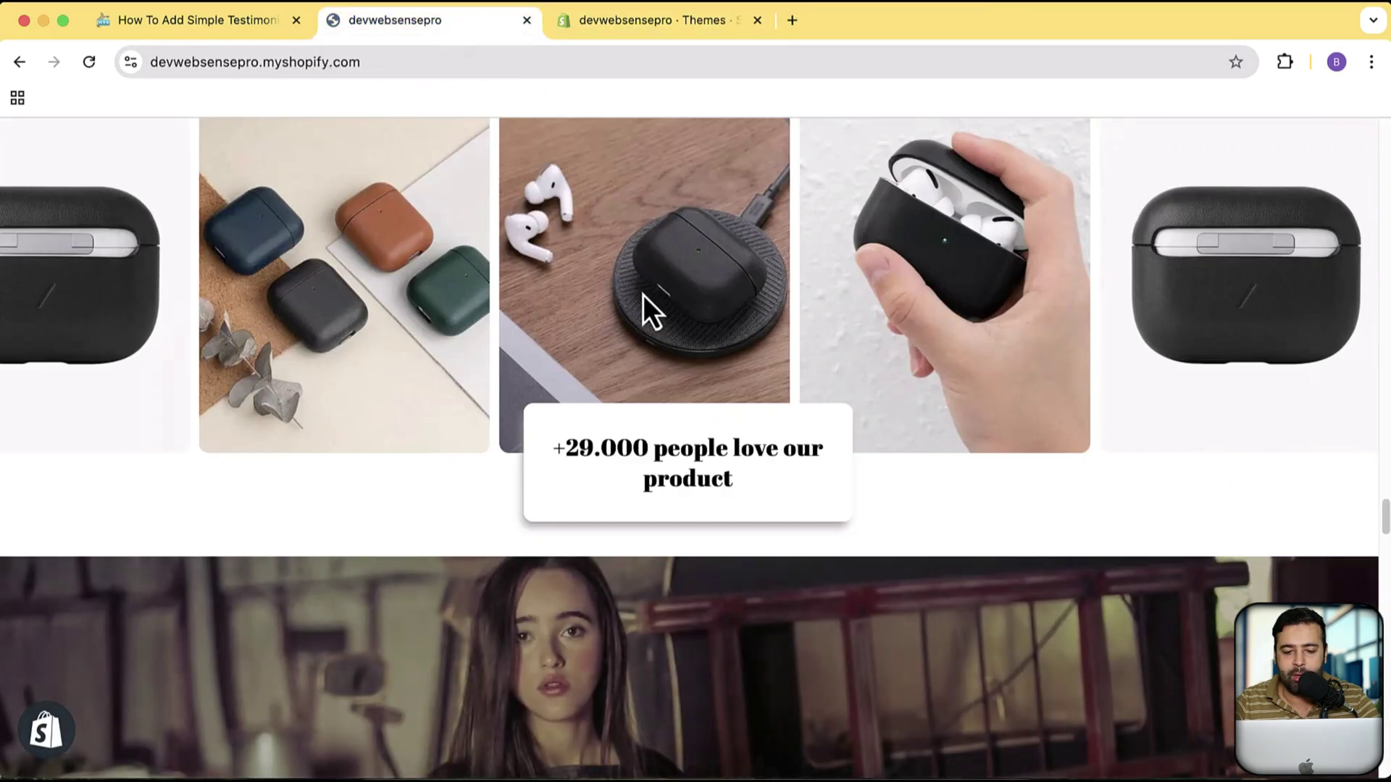
{"action": "scroll", "coordinate": [652, 312], "scroll_direction": "up", "scroll_amount": 20}
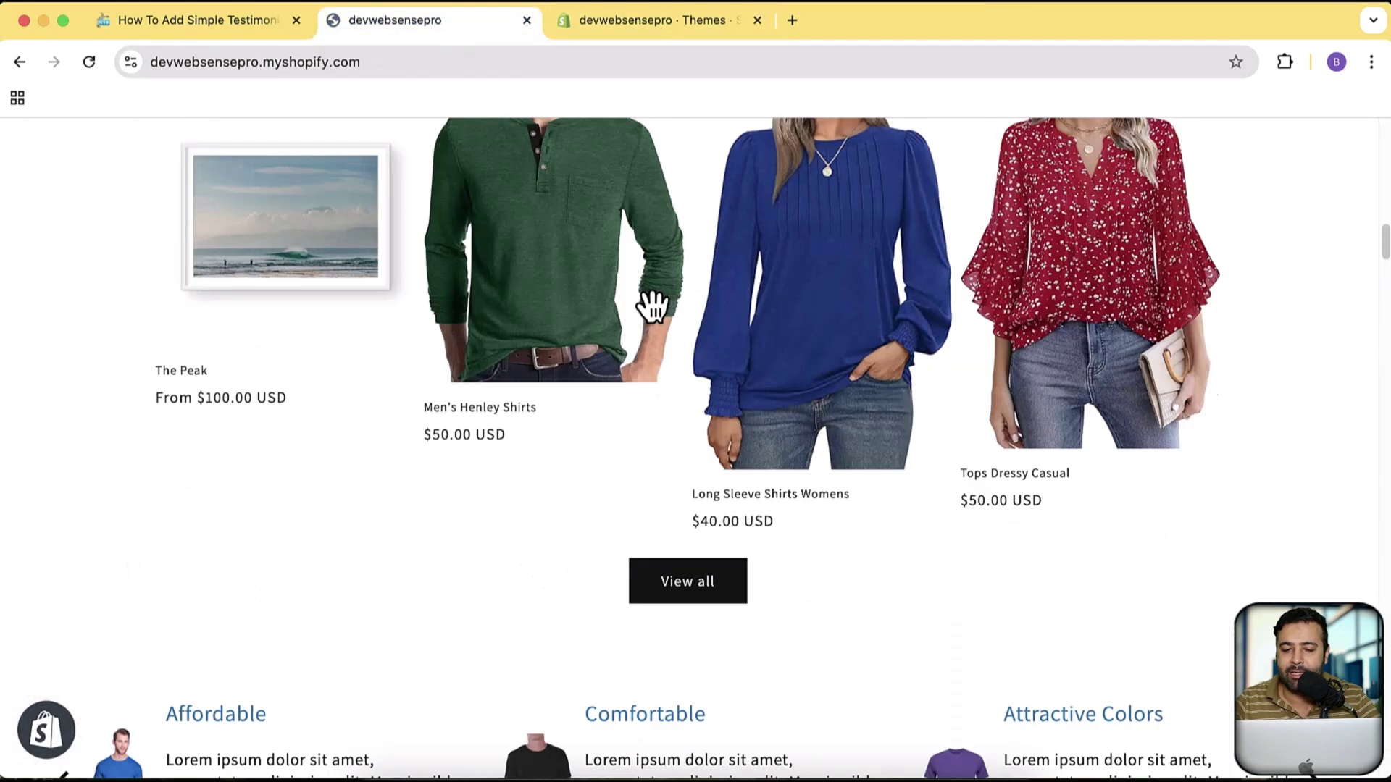
{"action": "scroll", "coordinate": [650, 308], "scroll_direction": "up", "scroll_amount": 8}
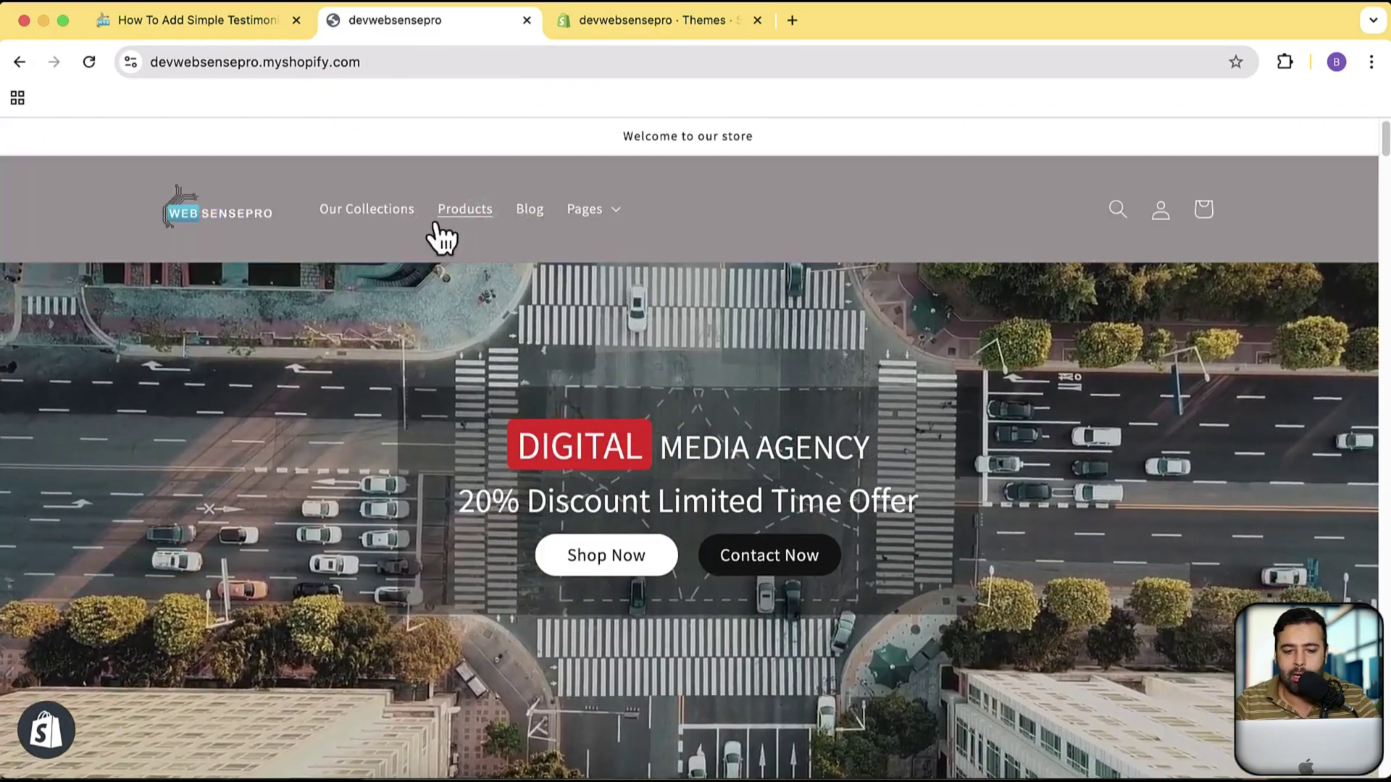
{"action": "left_click", "coordinate": [599, 208]}
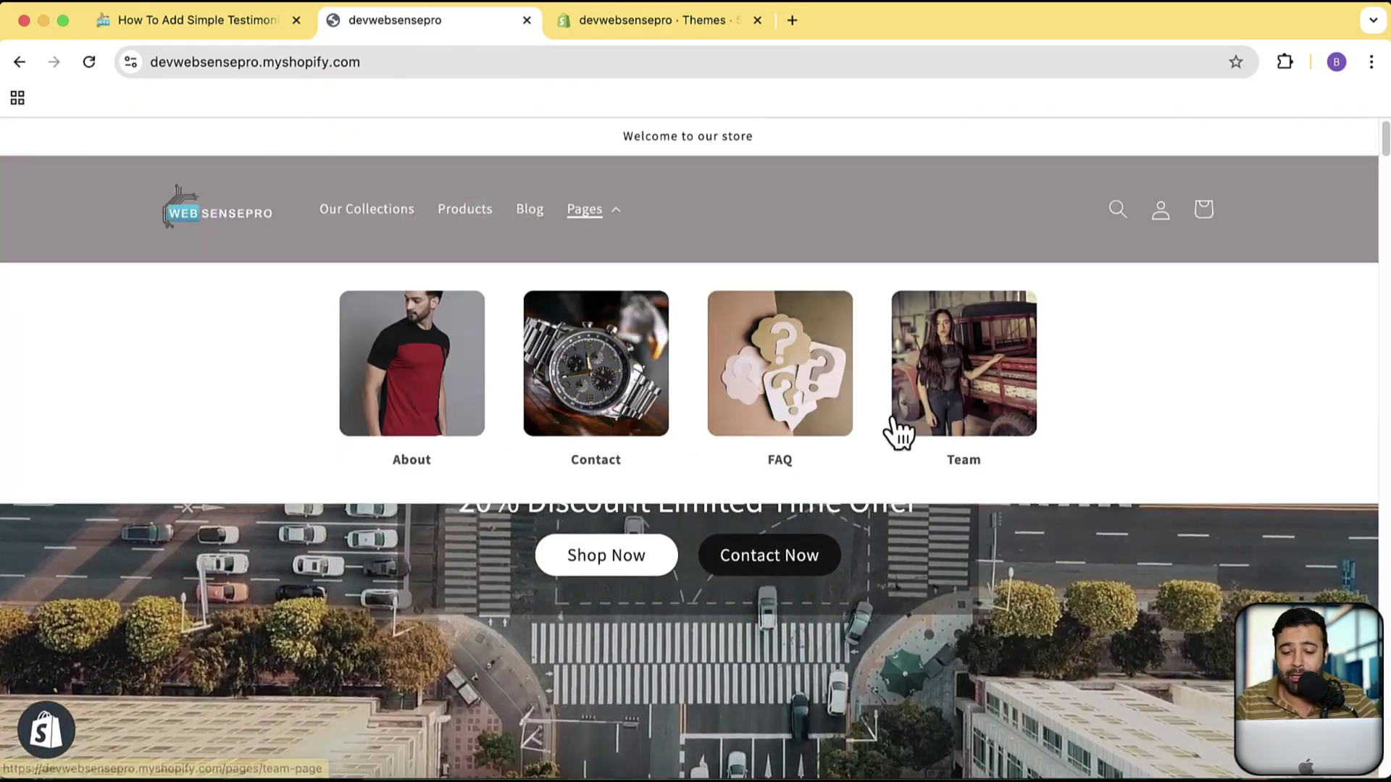
{"action": "left_click", "coordinate": [606, 209]}
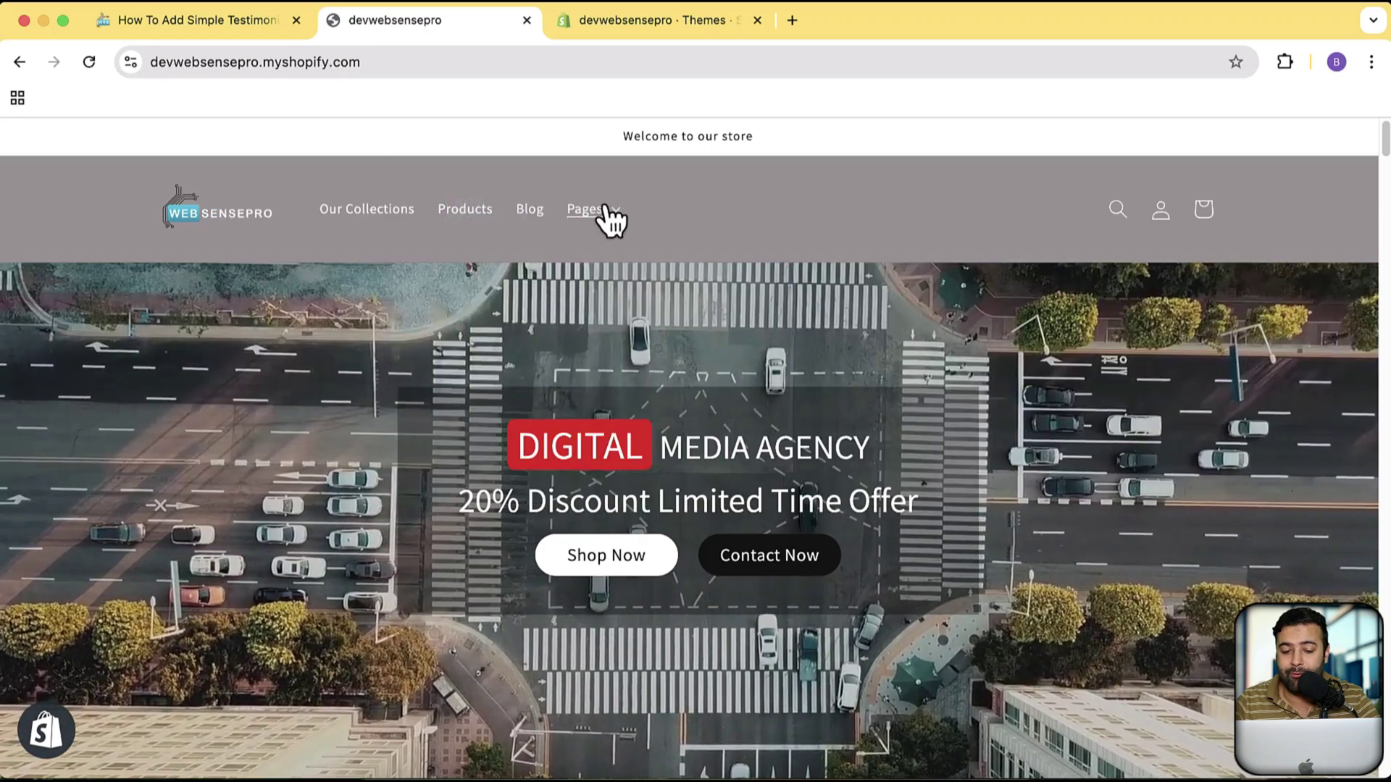
- Advance the product carousel and scroll down to the star-rated testimonial cards
{"action": "scroll", "coordinate": [989, 392], "scroll_direction": "down", "scroll_amount": 3}
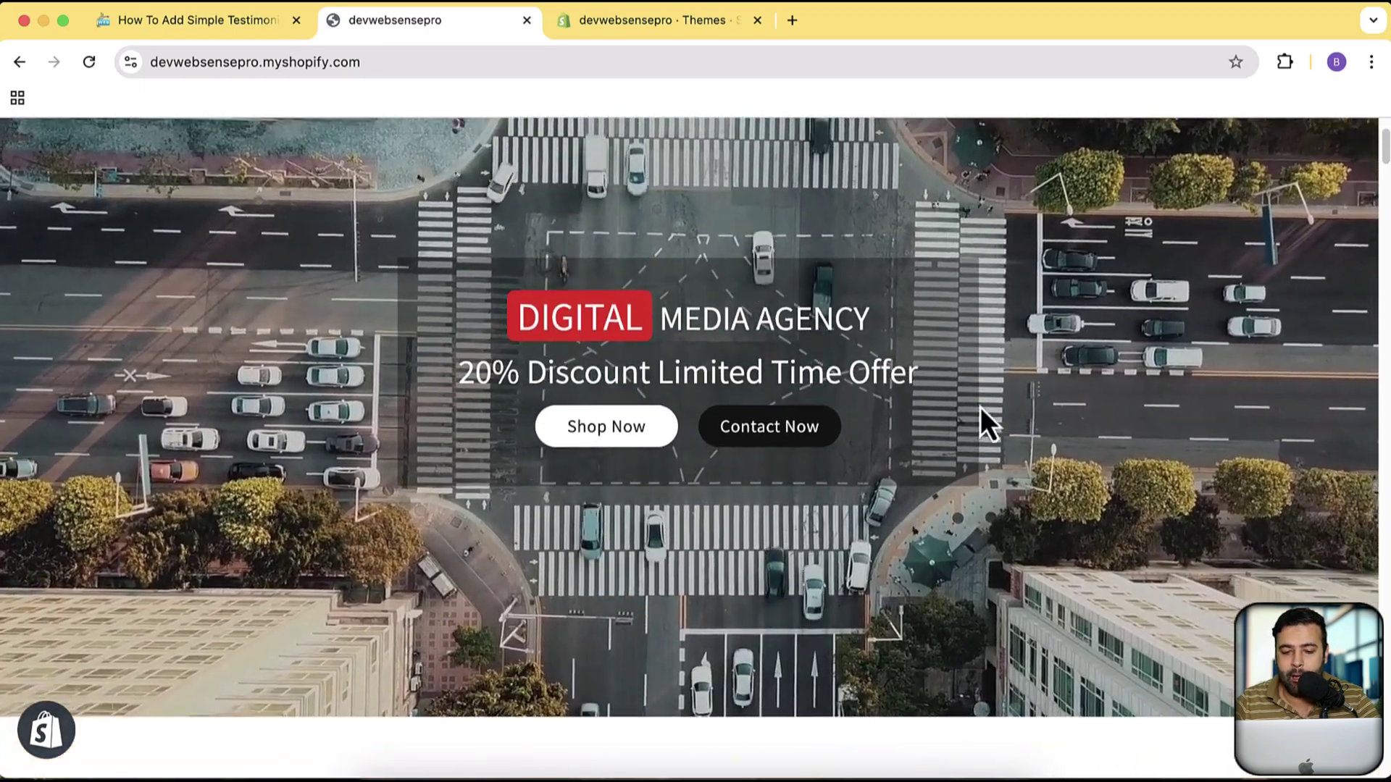
{"action": "scroll", "coordinate": [1228, 319], "scroll_direction": "down", "scroll_amount": 7}
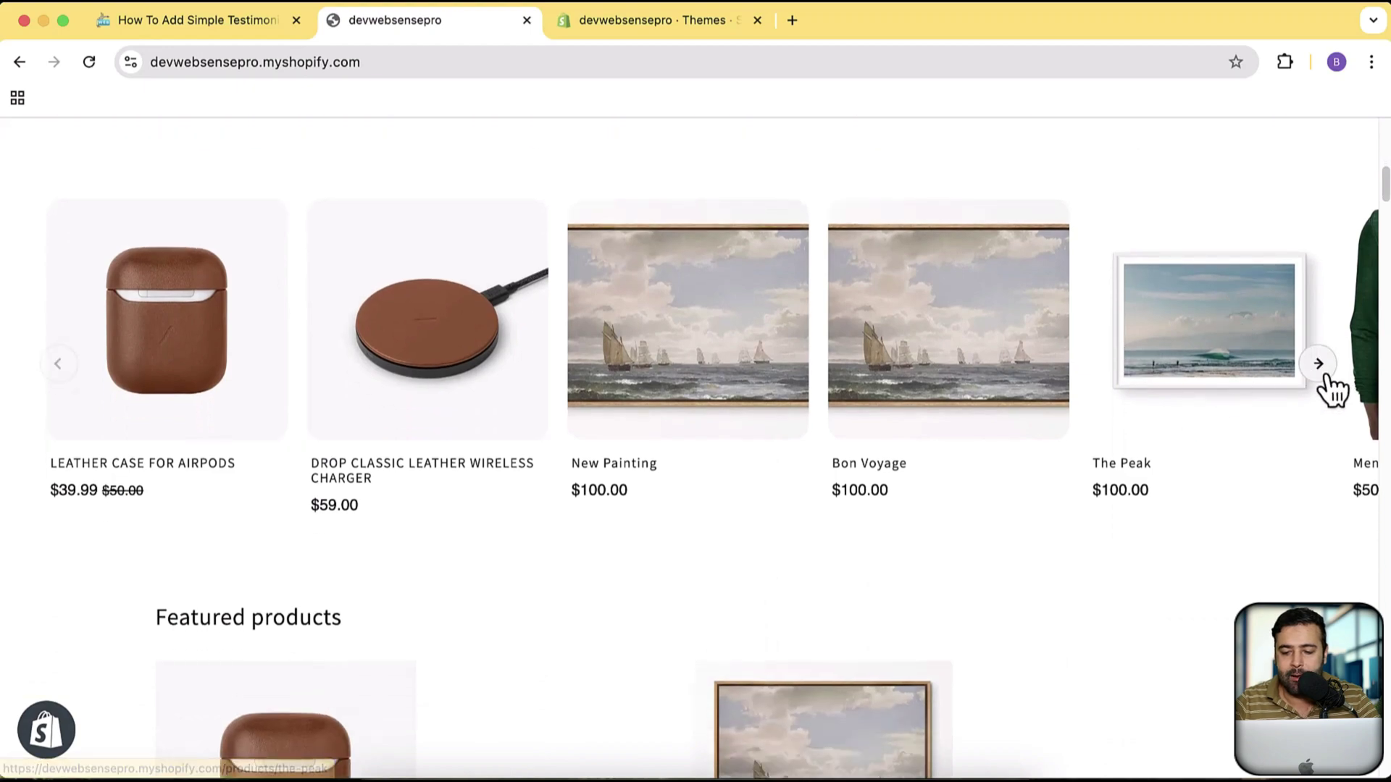
{"action": "left_click", "coordinate": [1325, 378]}
{"action": "scroll", "coordinate": [1018, 311], "scroll_direction": "down", "scroll_amount": 7}
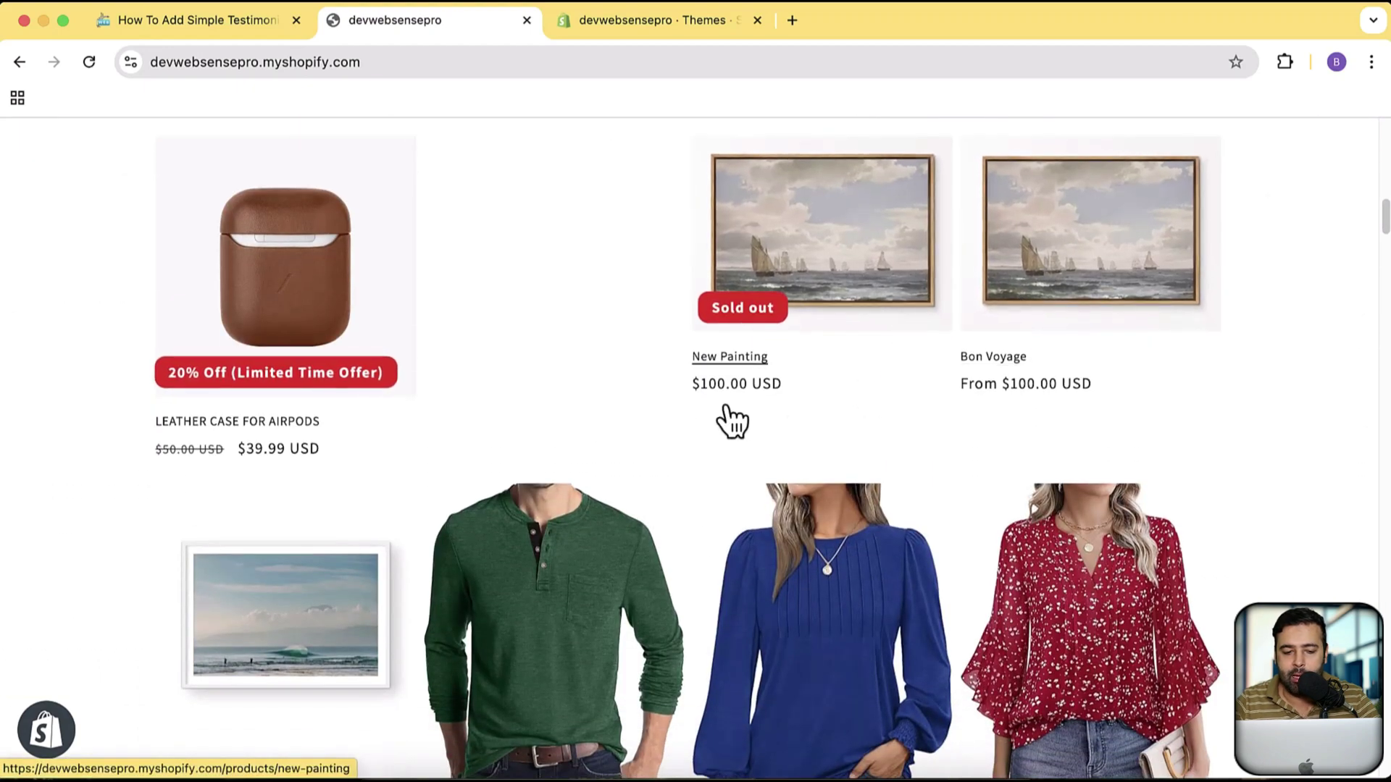
{"action": "scroll", "coordinate": [362, 362], "scroll_direction": "up", "scroll_amount": 3}
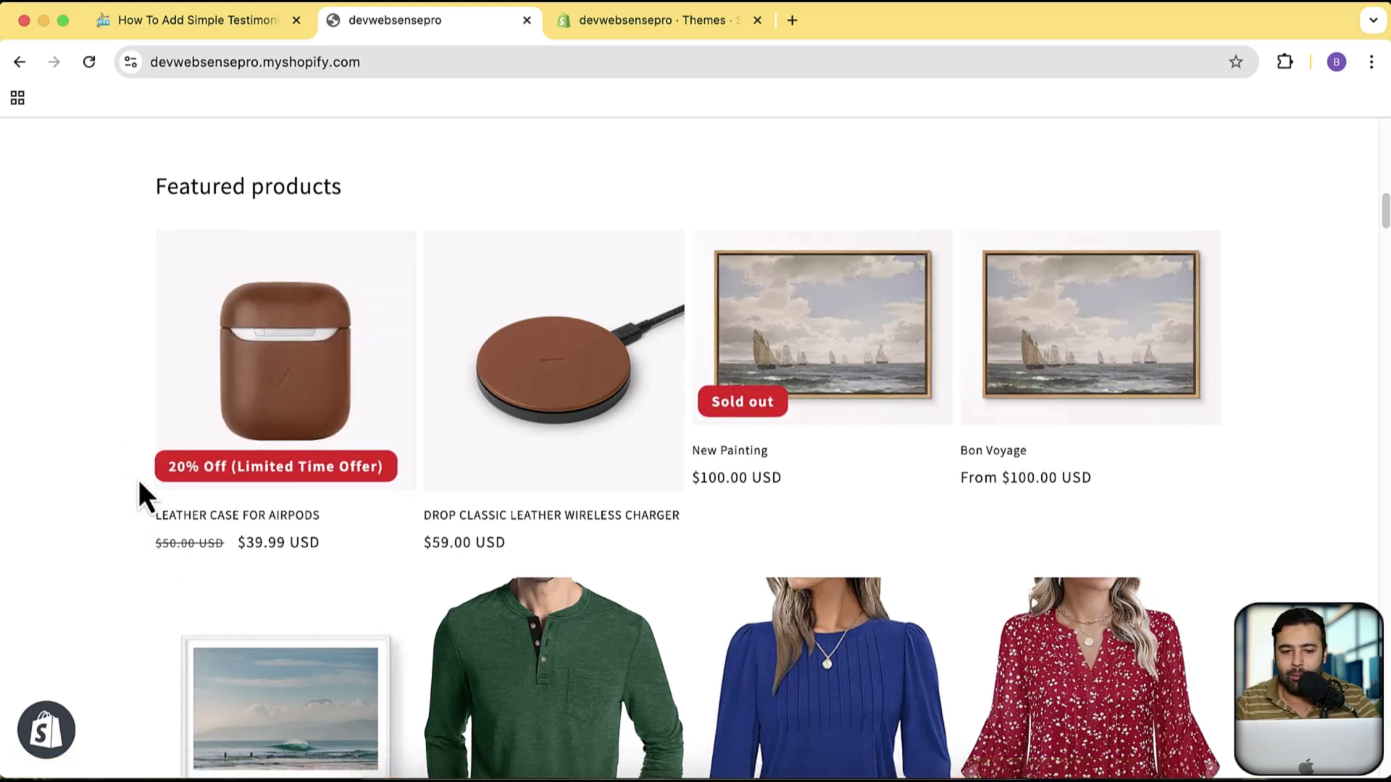
{"action": "scroll", "coordinate": [146, 523], "scroll_direction": "down", "scroll_amount": 10}
{"action": "scroll", "coordinate": [690, 449], "scroll_direction": "down", "scroll_amount": 20}
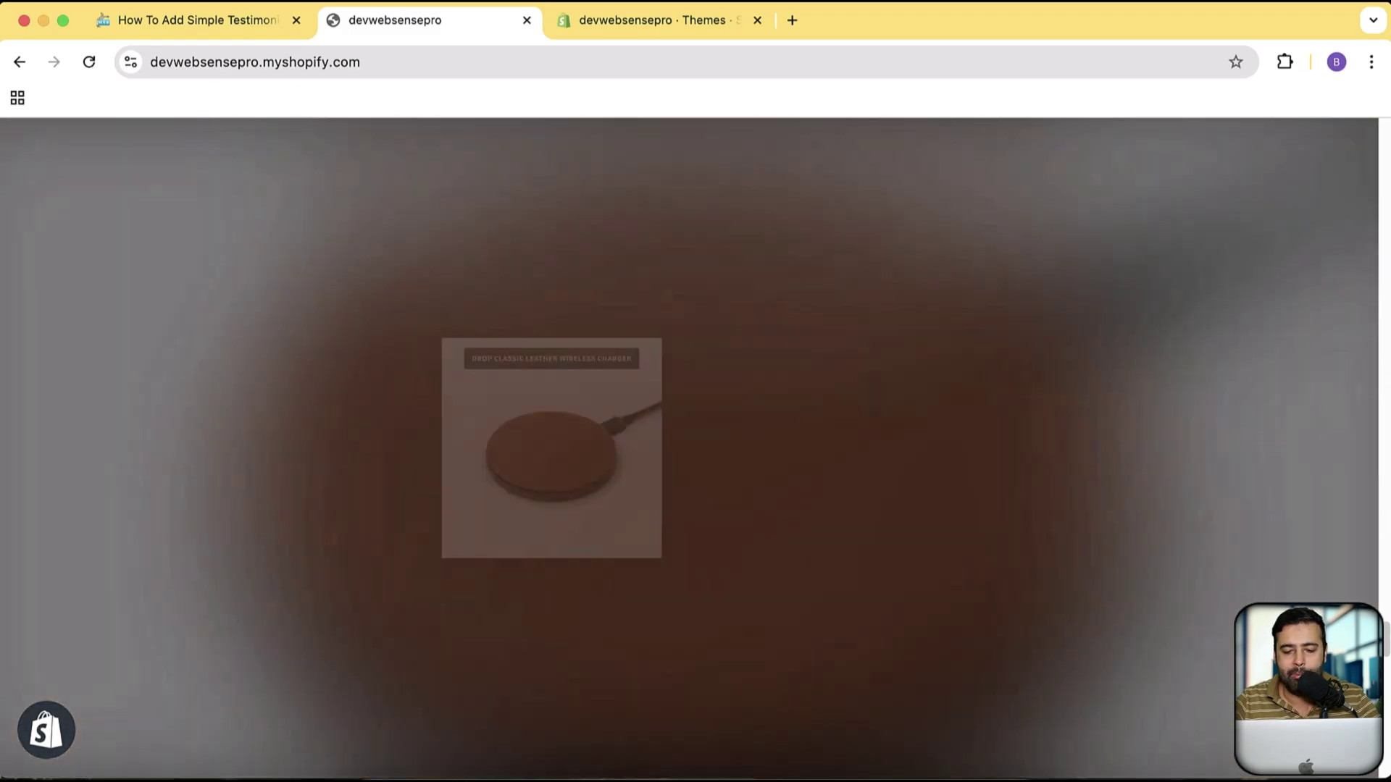
{"action": "scroll", "coordinate": [38, 468], "scroll_direction": "down", "scroll_amount": 10}
{"action": "scroll", "coordinate": [38, 468], "scroll_direction": "up", "scroll_amount": 5}
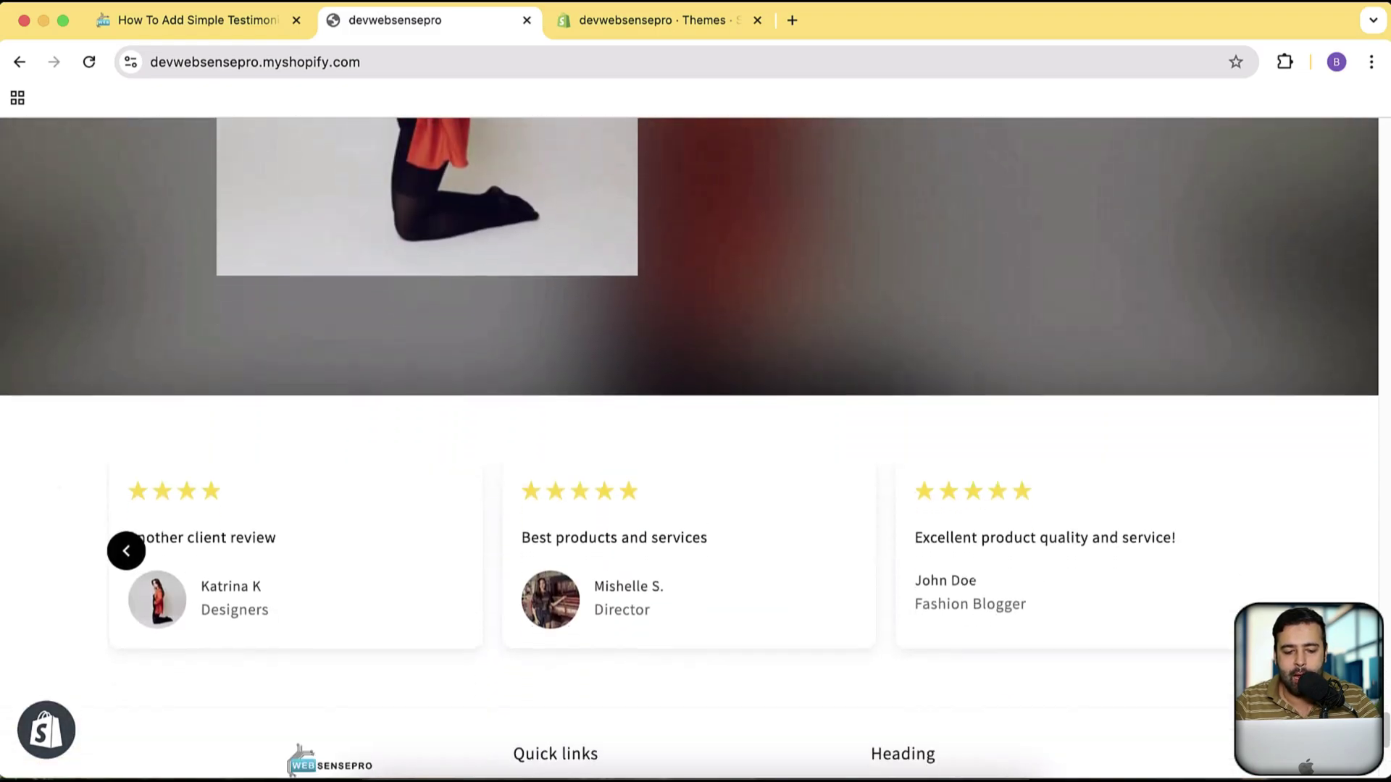
- In the Themes admin, publish the freshly added Dawn copy as the live theme
{"action": "left_click", "coordinate": [678, 10]}
{"action": "scroll", "coordinate": [818, 427], "scroll_direction": "down", "scroll_amount": 5}
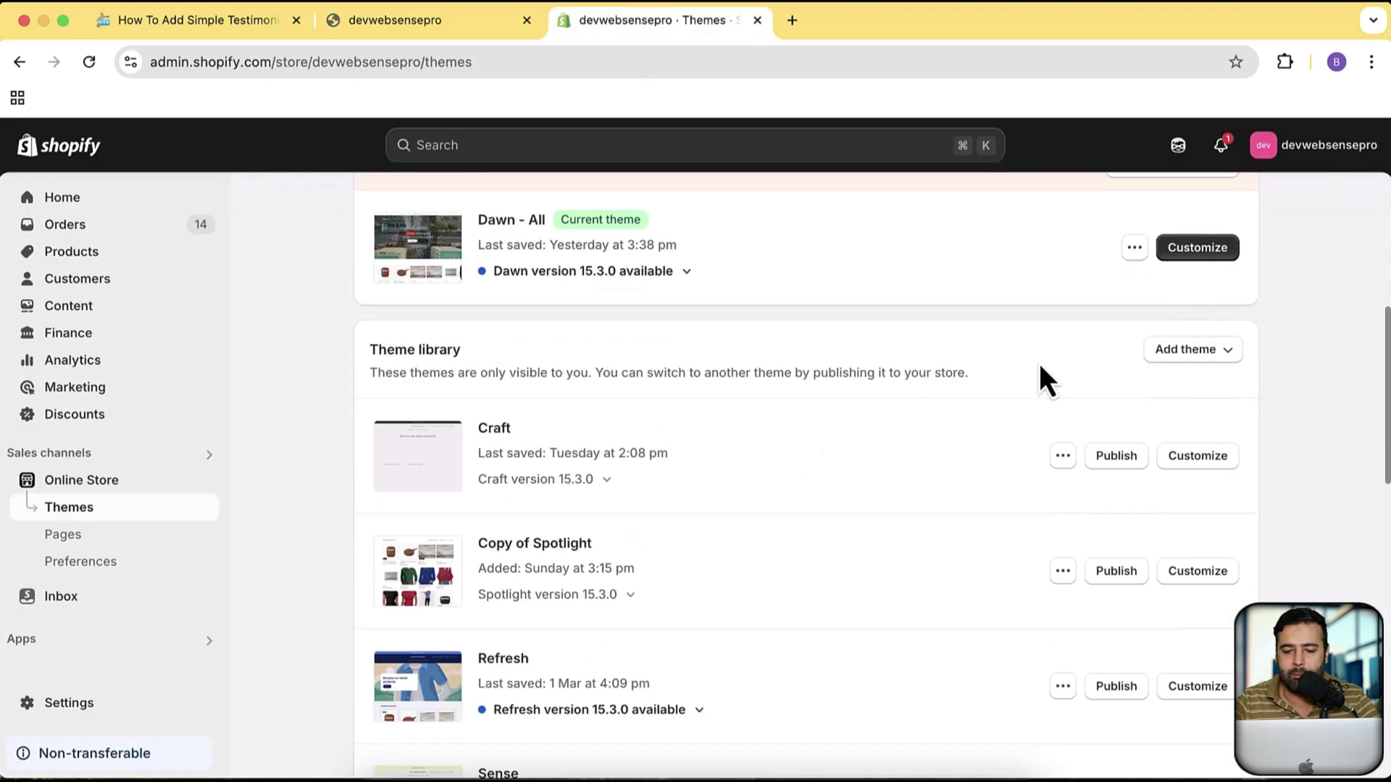
{"action": "scroll", "coordinate": [758, 264], "scroll_direction": "up", "scroll_amount": 3}
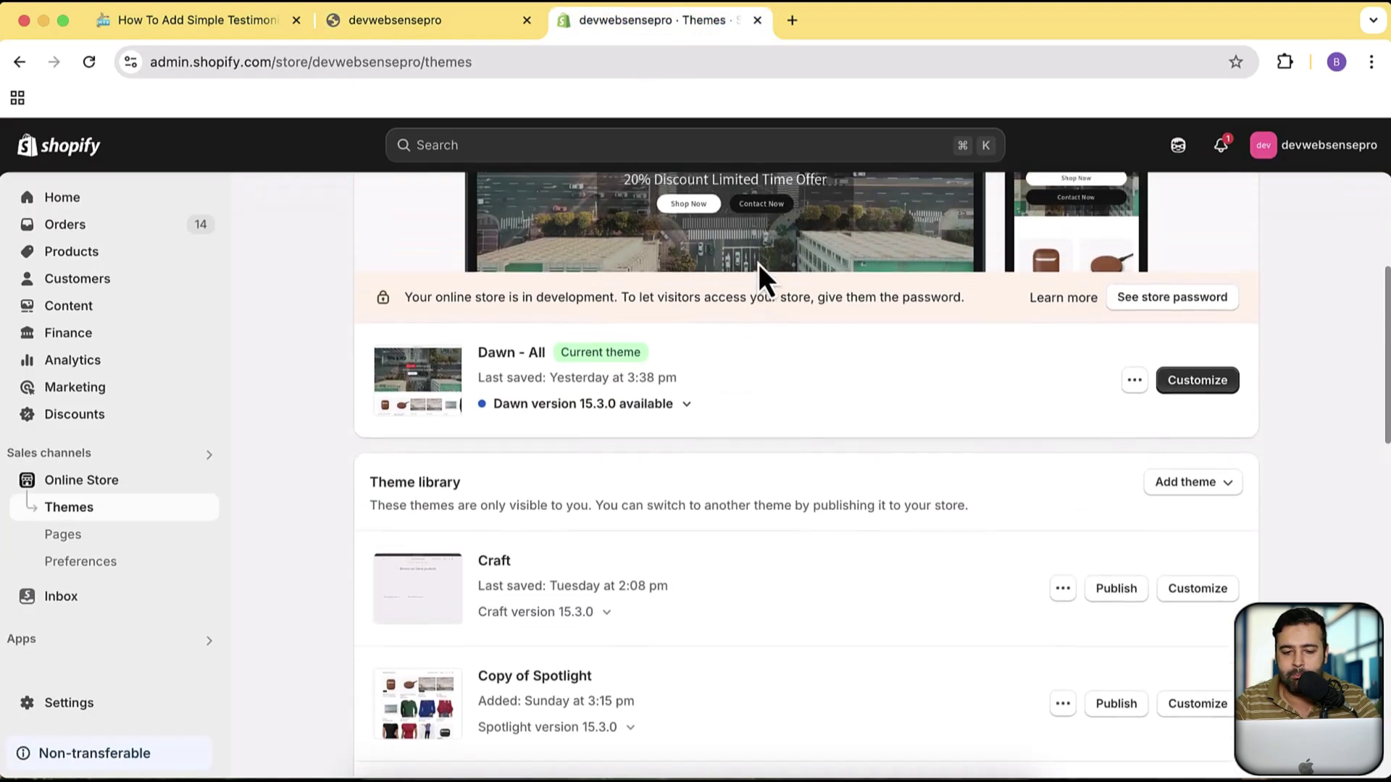
{"action": "scroll", "coordinate": [758, 263], "scroll_direction": "down", "scroll_amount": 5}
{"action": "scroll", "coordinate": [1361, 292], "scroll_direction": "down", "scroll_amount": 8}
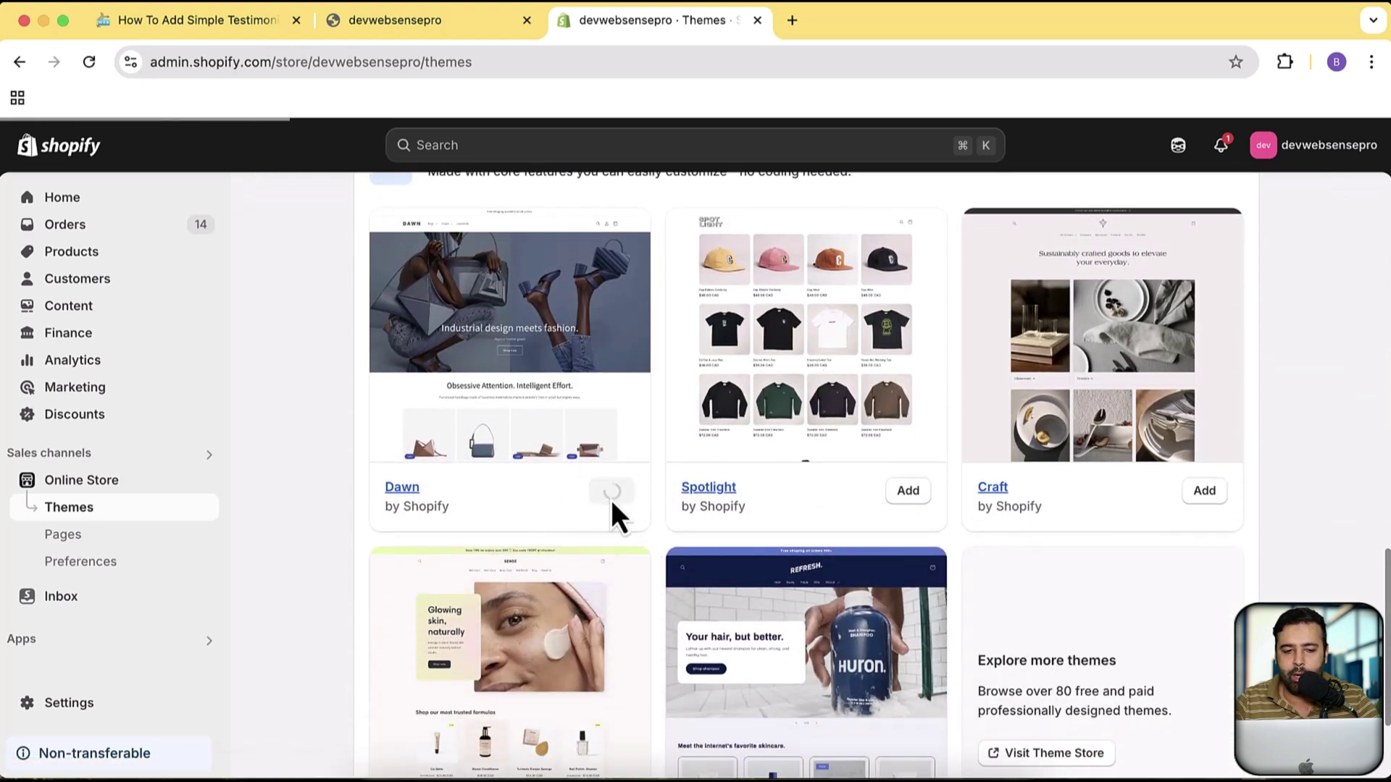
{"action": "scroll", "coordinate": [1345, 450], "scroll_direction": "up", "scroll_amount": 10}
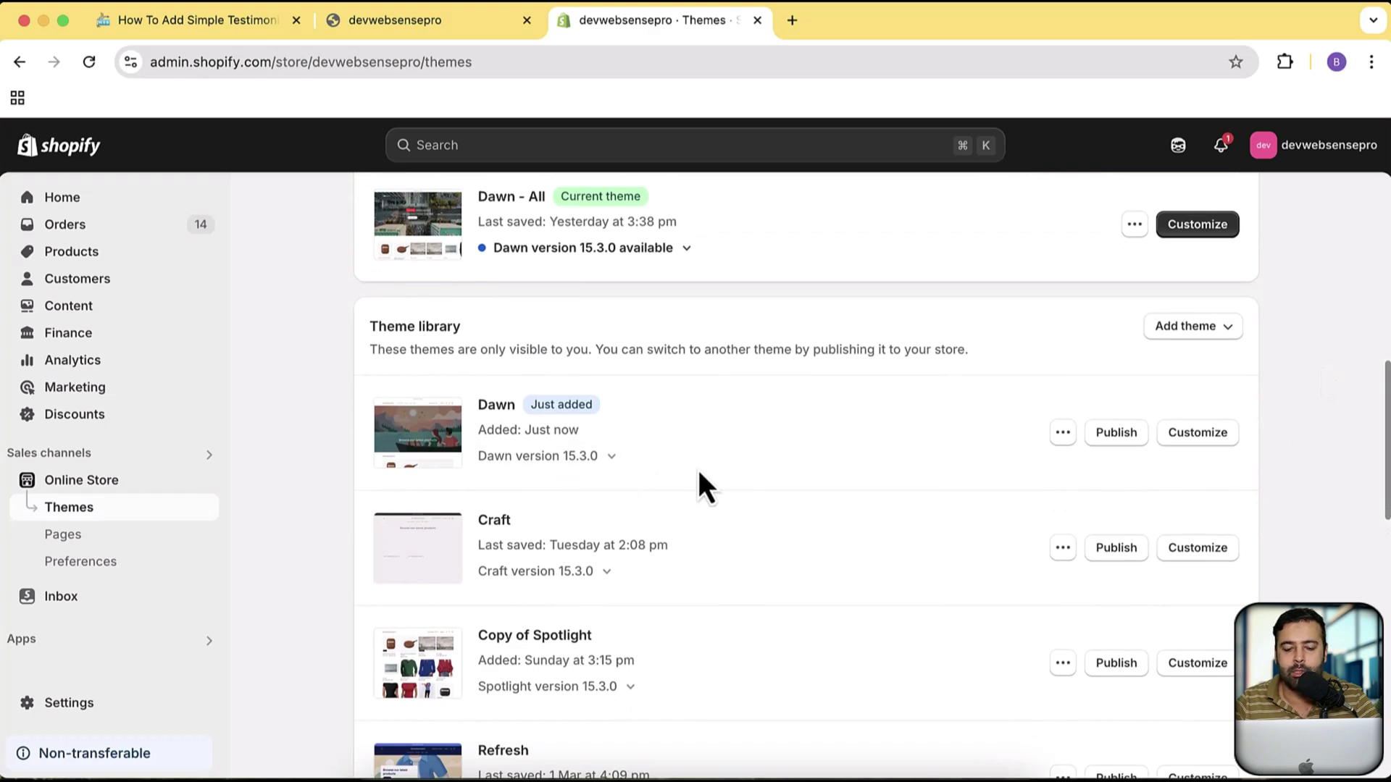
{"action": "left_click", "coordinate": [1125, 434]}
{"action": "left_click", "coordinate": [942, 585]}
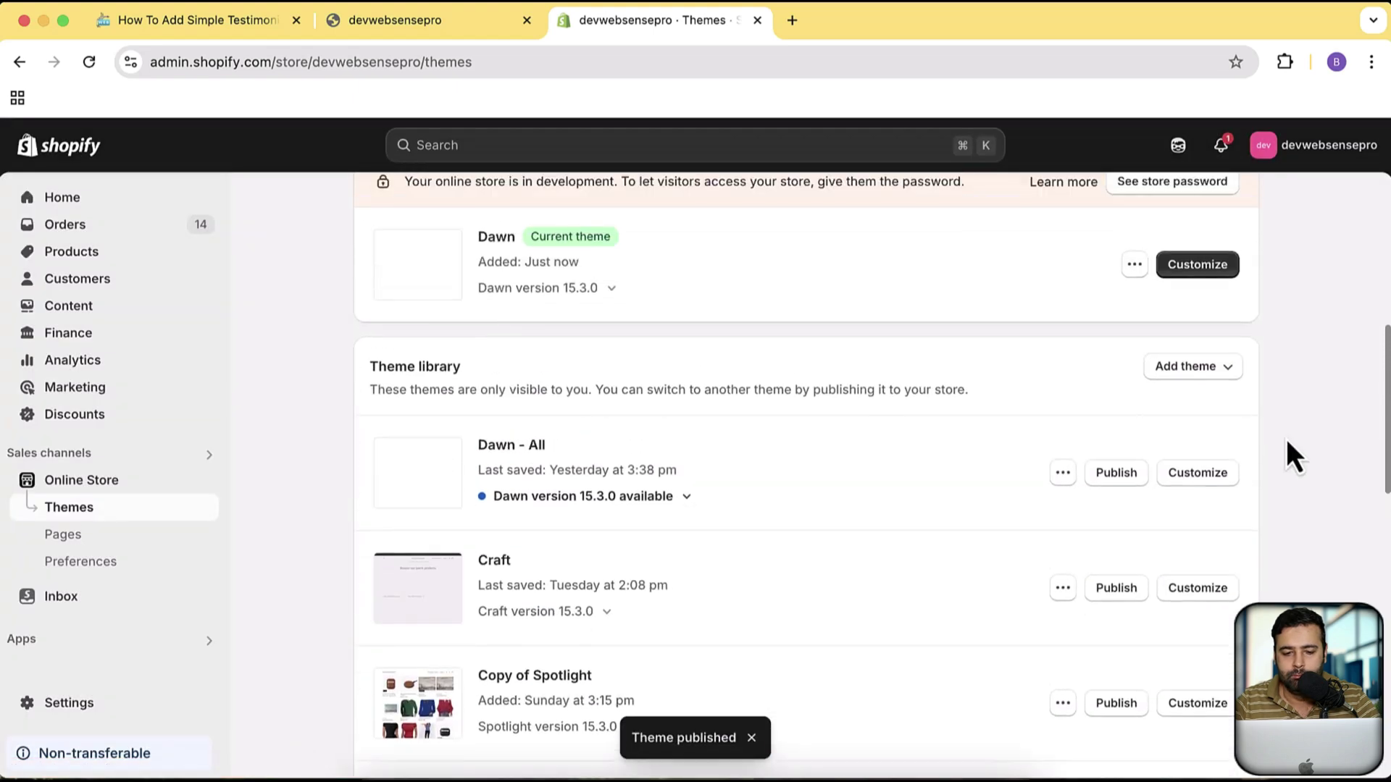
{"action": "scroll", "coordinate": [1285, 439], "scroll_direction": "up", "scroll_amount": 4}
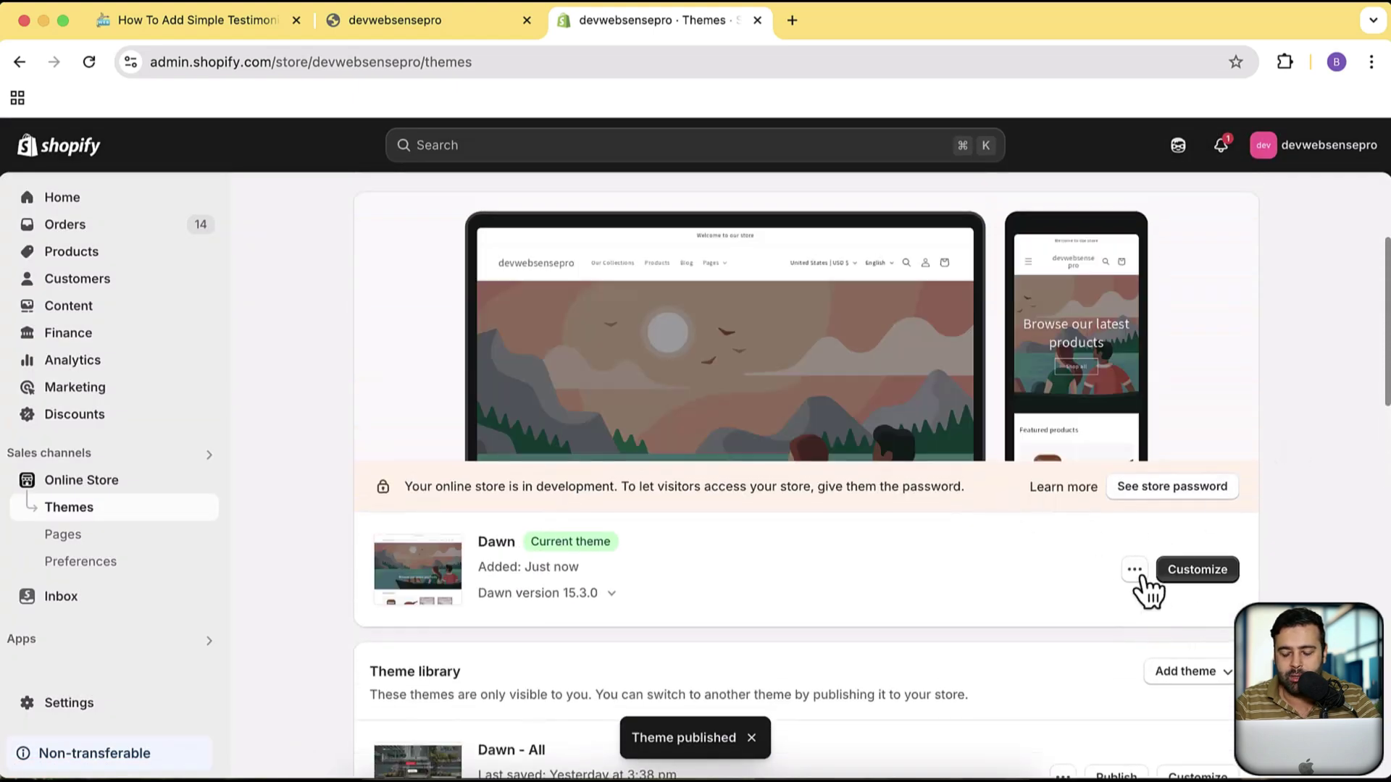
- Open Dawn's code editor, expand the sections folder, and start a new Liquid section
{"action": "left_click", "coordinate": [1135, 570]}
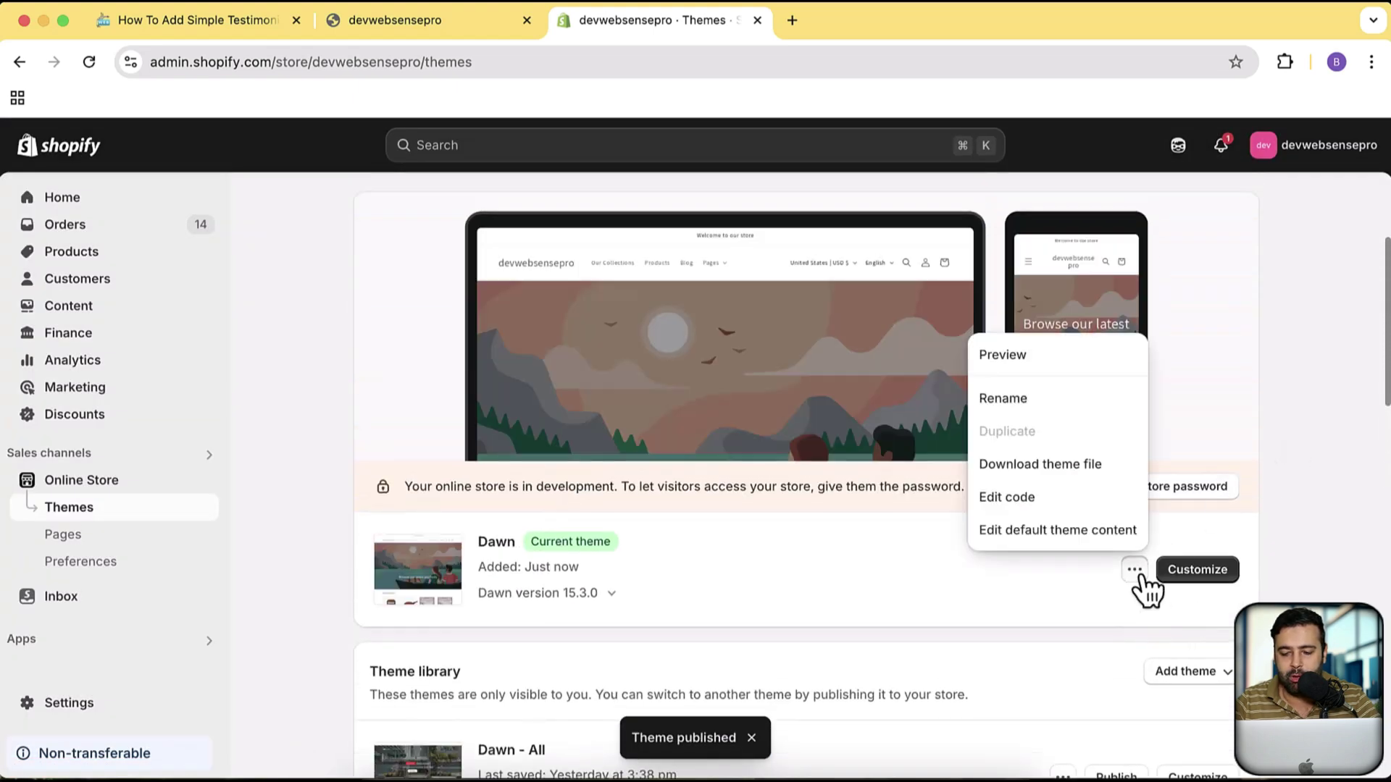
{"action": "left_click", "coordinate": [1023, 500]}
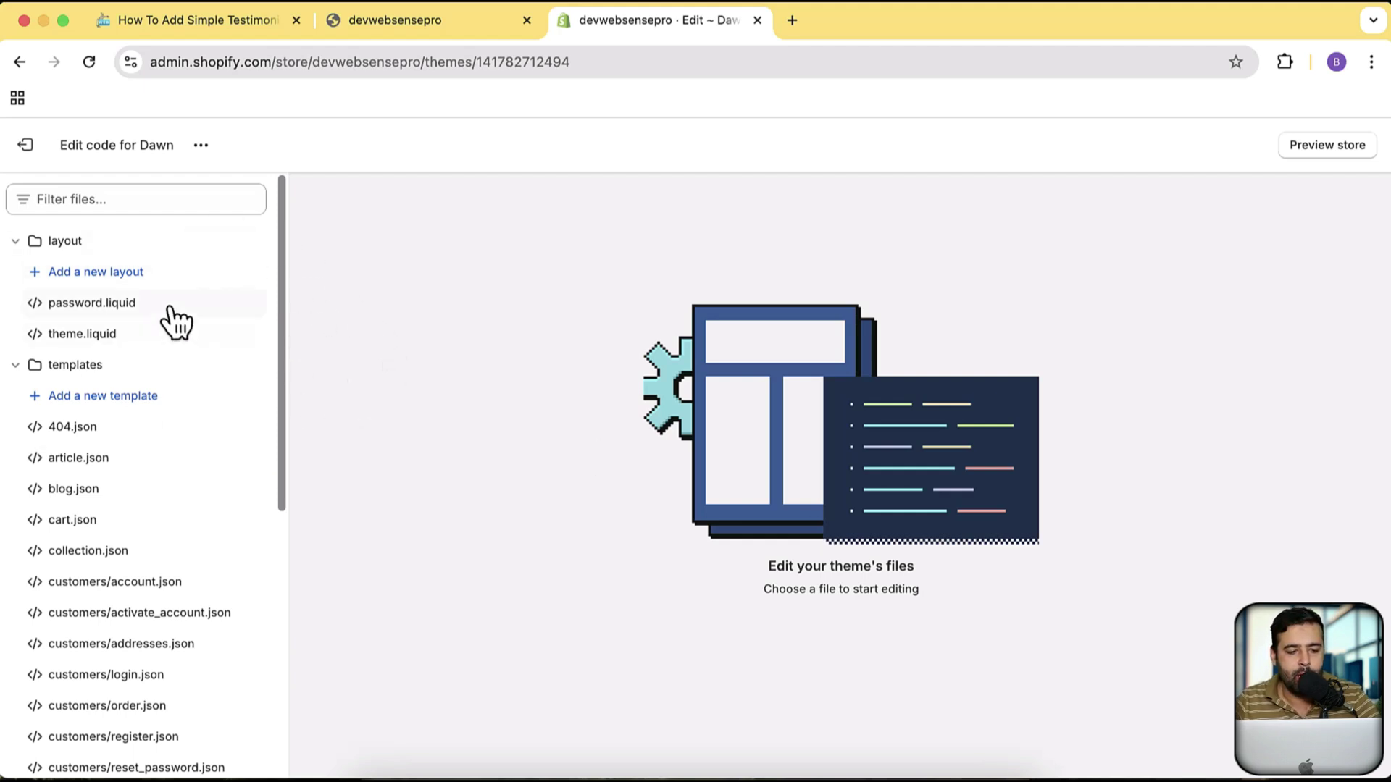
{"action": "scroll", "coordinate": [177, 320], "scroll_direction": "down", "scroll_amount": 6}
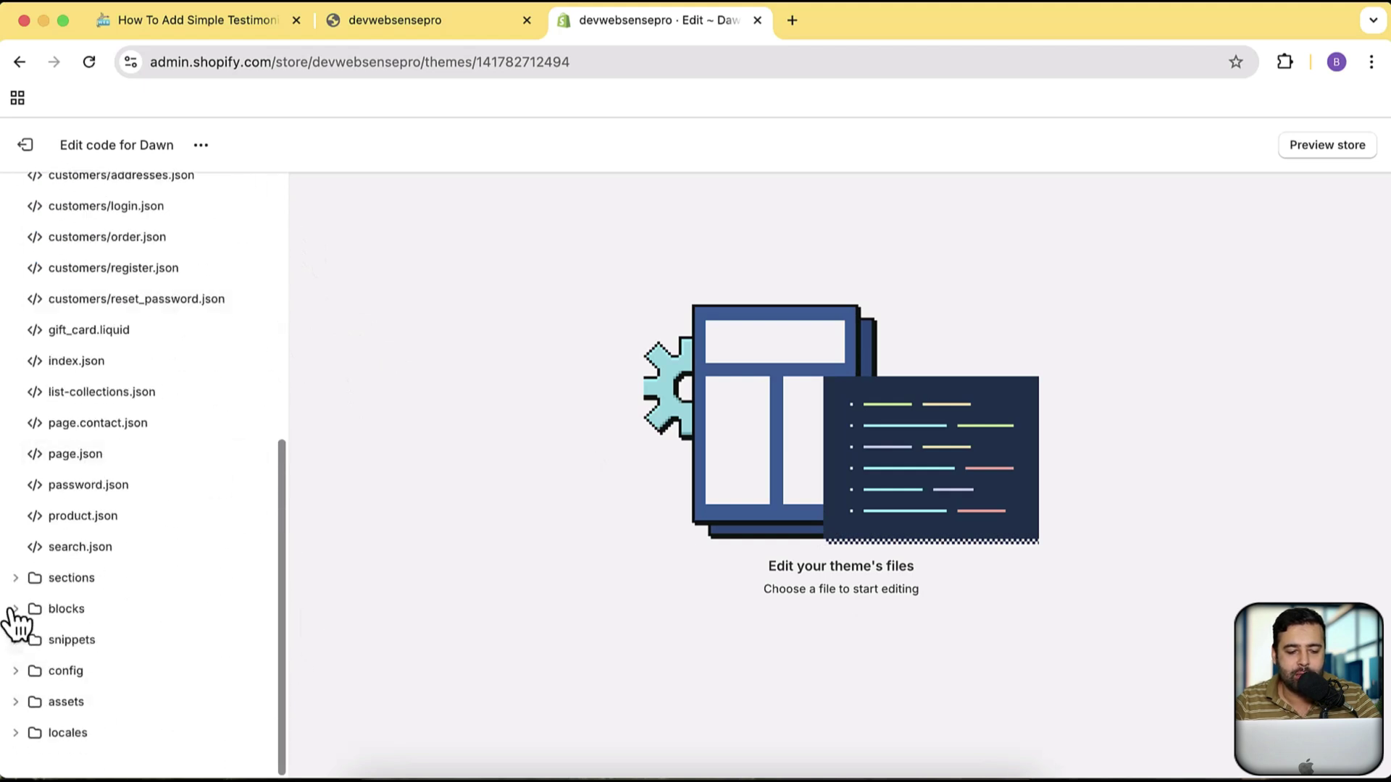
{"action": "left_click", "coordinate": [22, 579]}
{"action": "scroll", "coordinate": [163, 485], "scroll_direction": "down", "scroll_amount": 2}
{"action": "scroll", "coordinate": [161, 482], "scroll_direction": "down", "scroll_amount": 1}
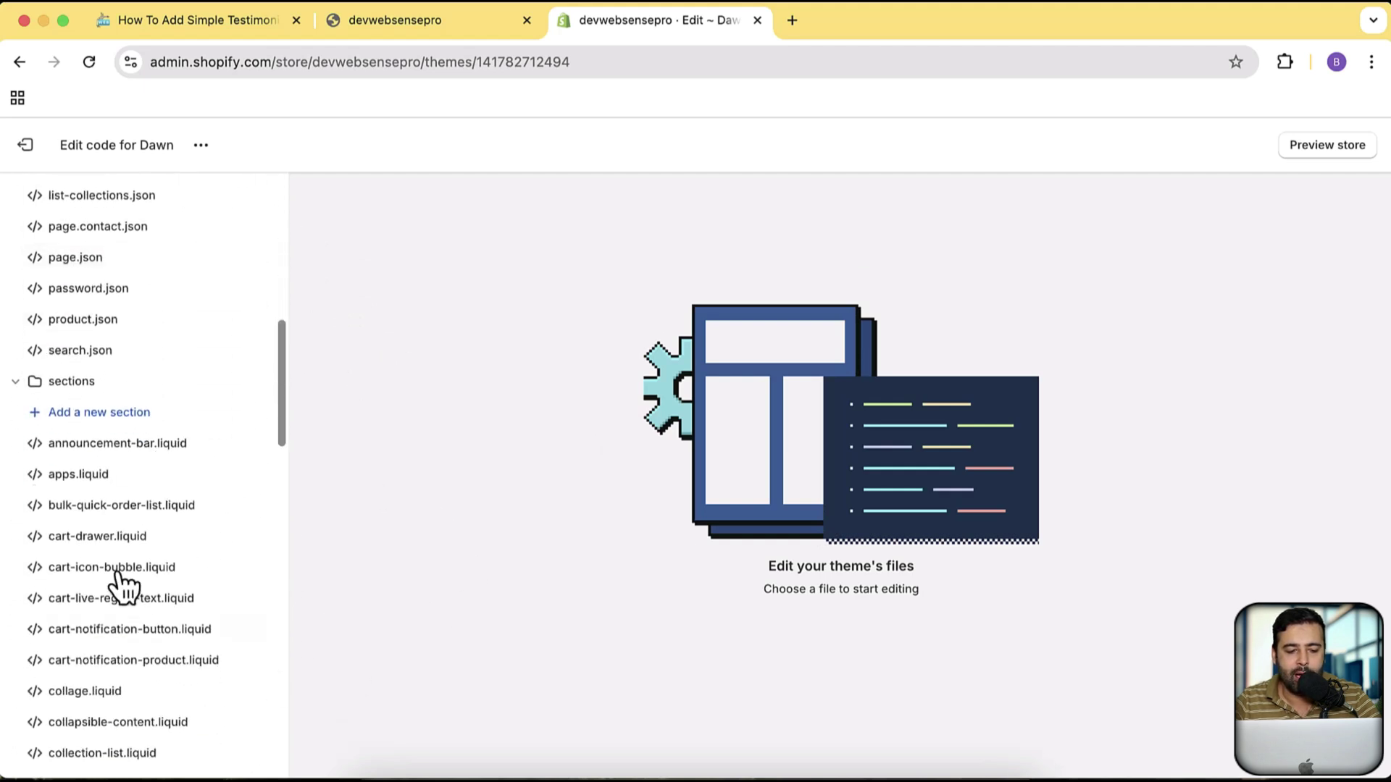
{"action": "left_click", "coordinate": [163, 428]}
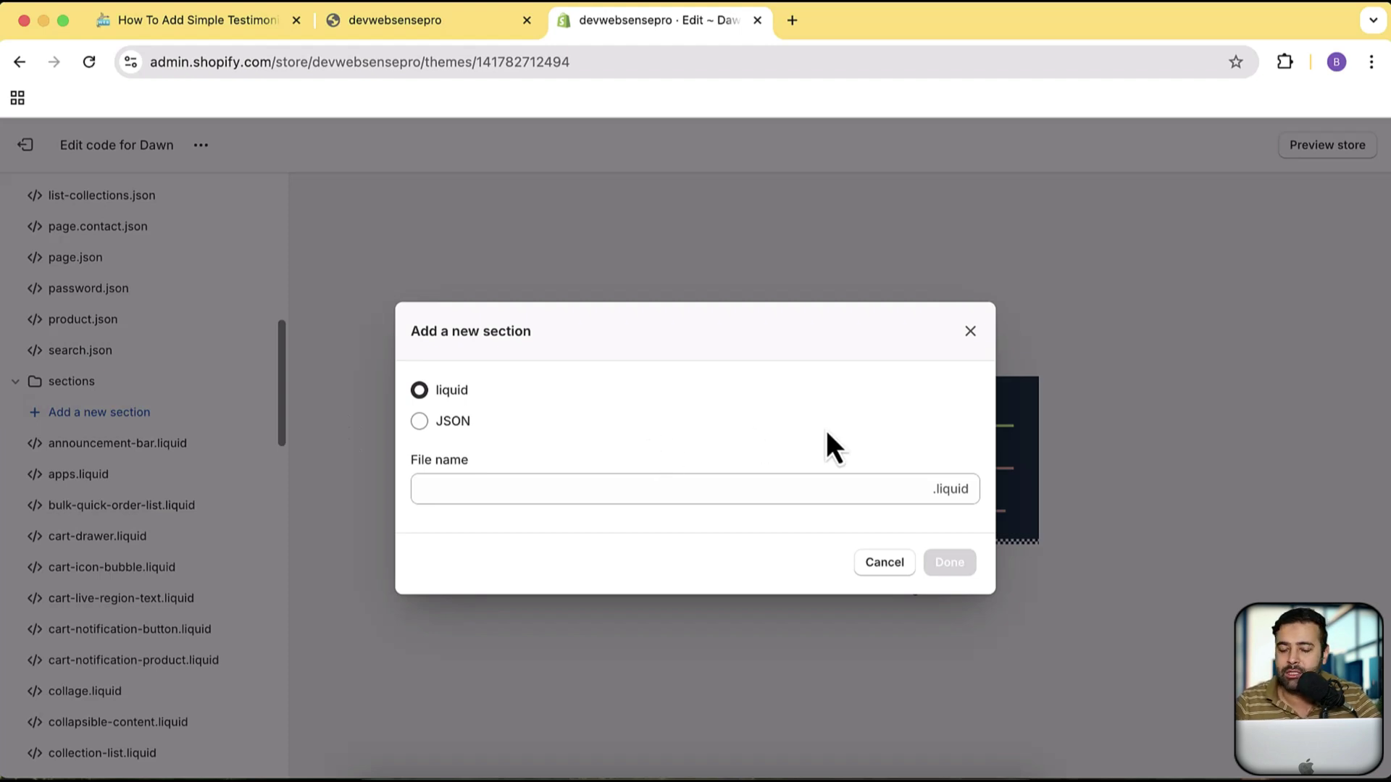
- Load the 'BBD - Big Bulk Discount' App Store listing in a new tab and review it
{"action": "left_click", "coordinate": [805, 27]}
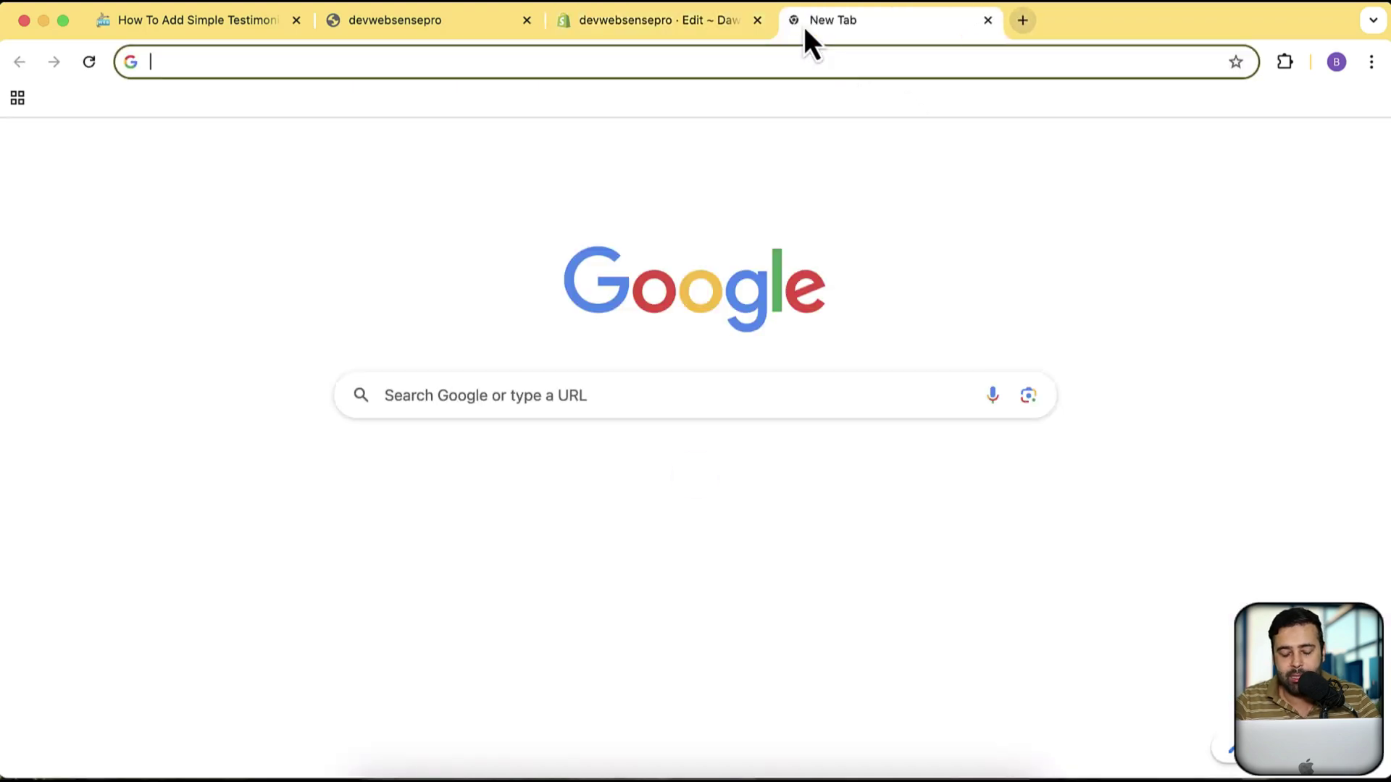
{"action": "type", "text": "bbd"}
{"action": "key", "text": "Return"}
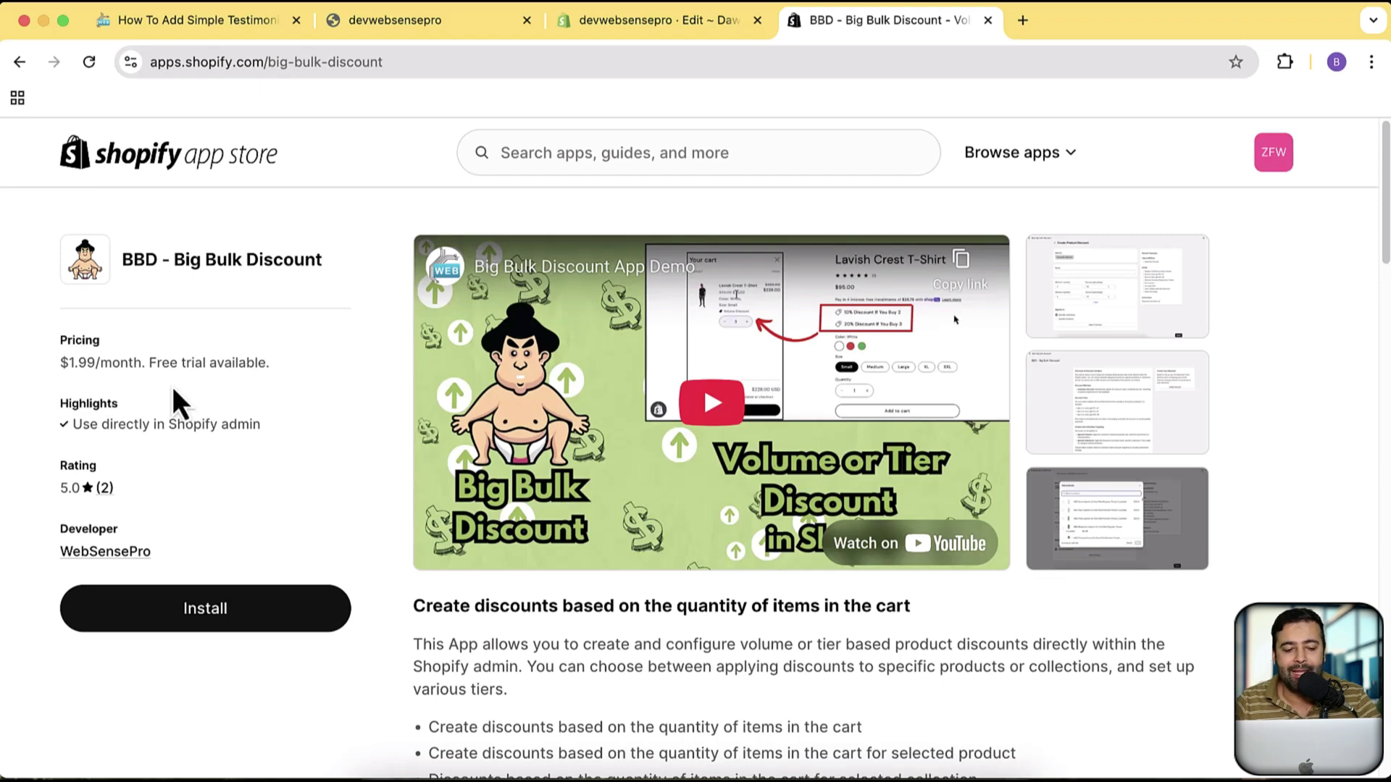
{"action": "scroll", "coordinate": [261, 391], "scroll_direction": "down", "scroll_amount": 15}
{"action": "scroll", "coordinate": [262, 380], "scroll_direction": "up", "scroll_amount": 3}
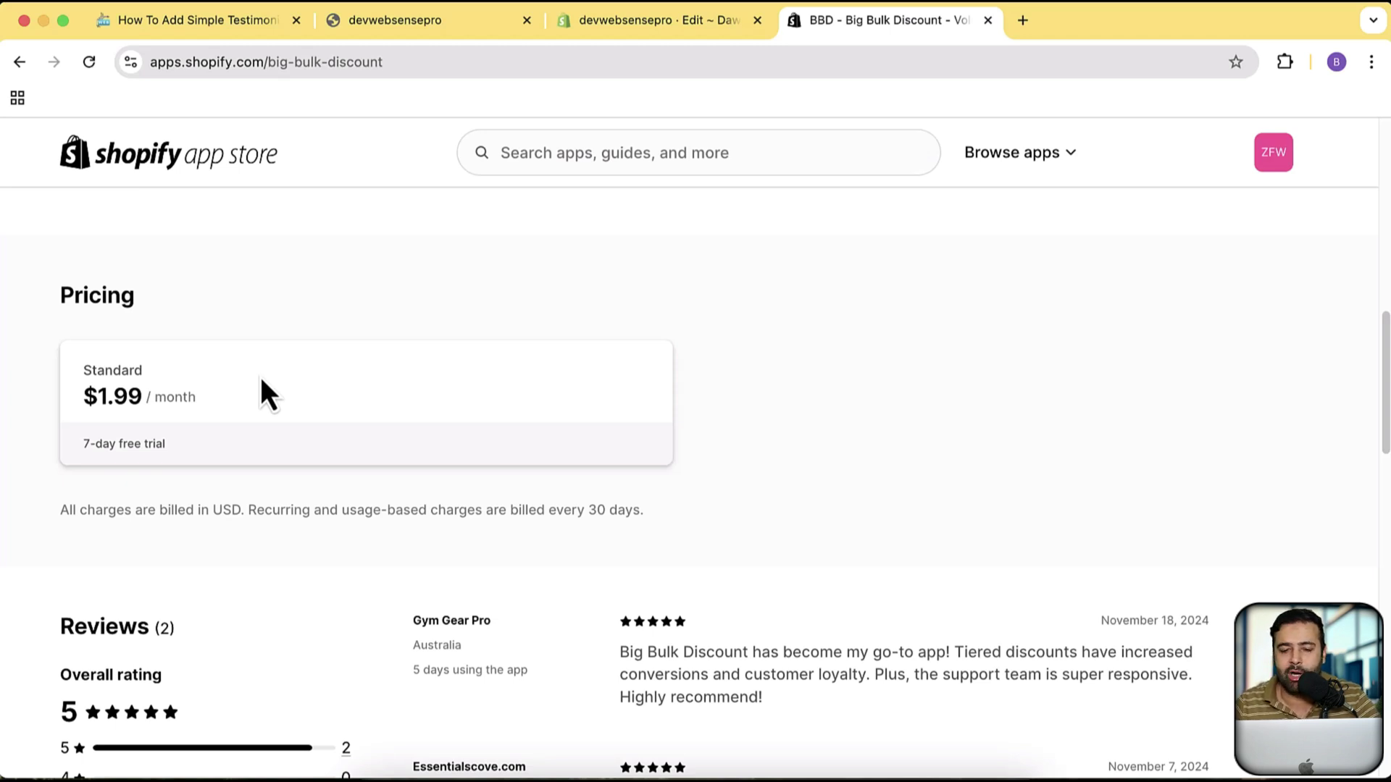
{"action": "scroll", "coordinate": [362, 389], "scroll_direction": "up", "scroll_amount": 8}
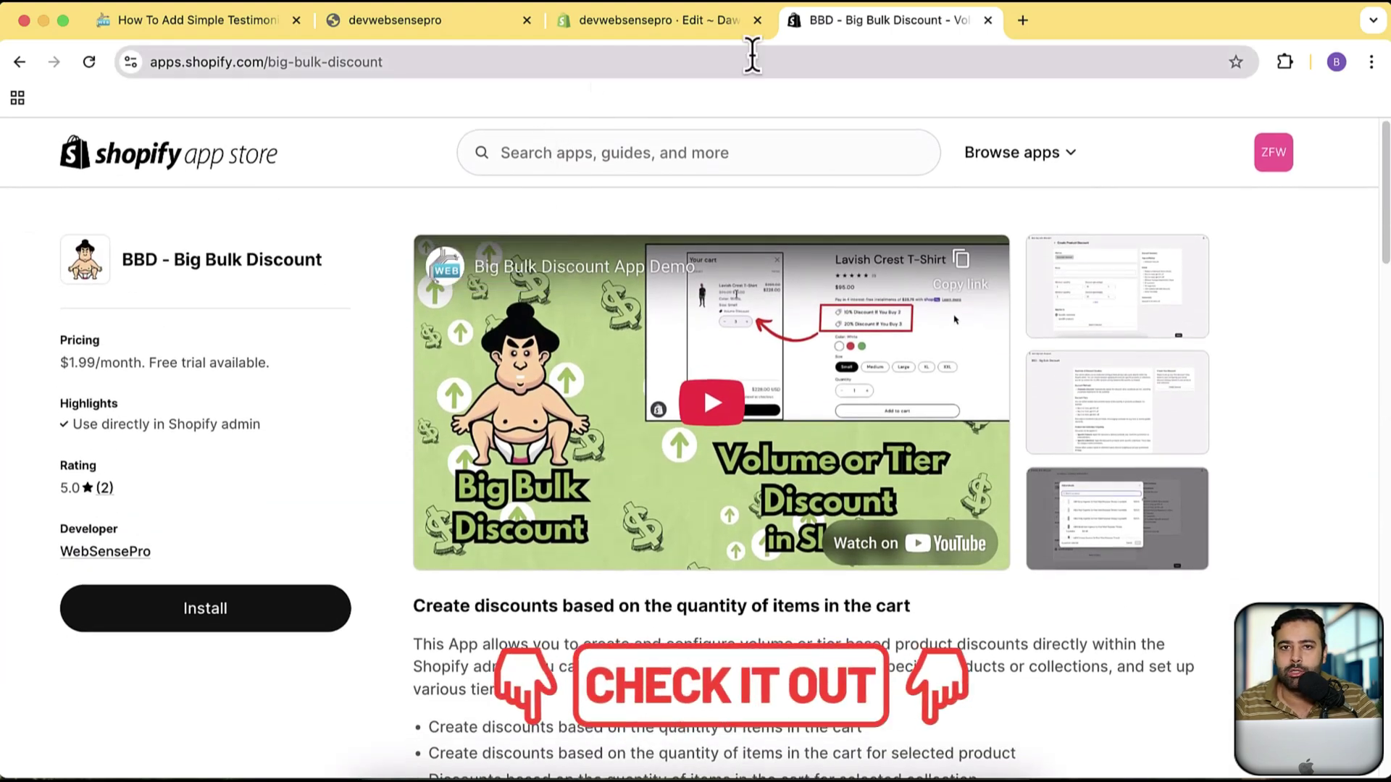
- Search Google for 'big bulk discount shopify' in another new tab
{"action": "left_click", "coordinate": [1023, 22]}
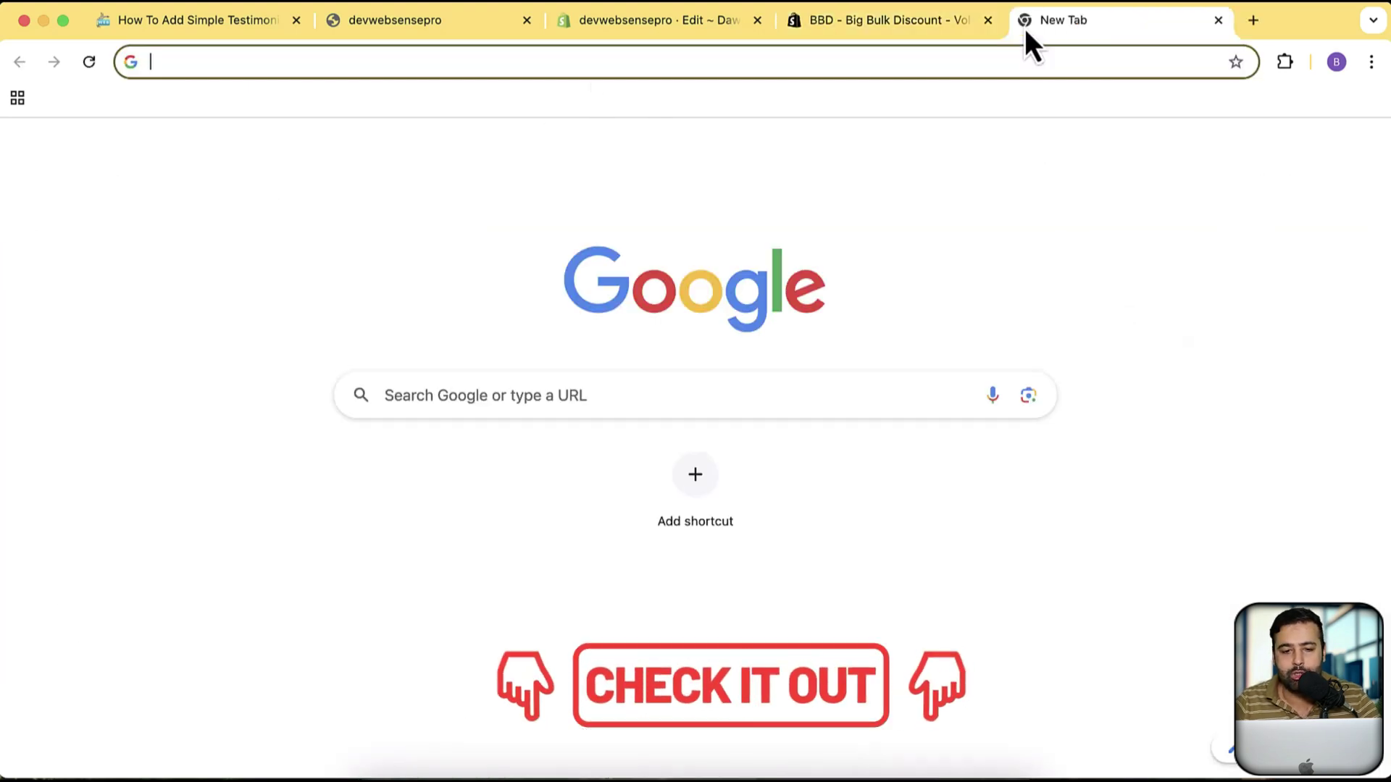
{"action": "type", "text": "big bulk"}
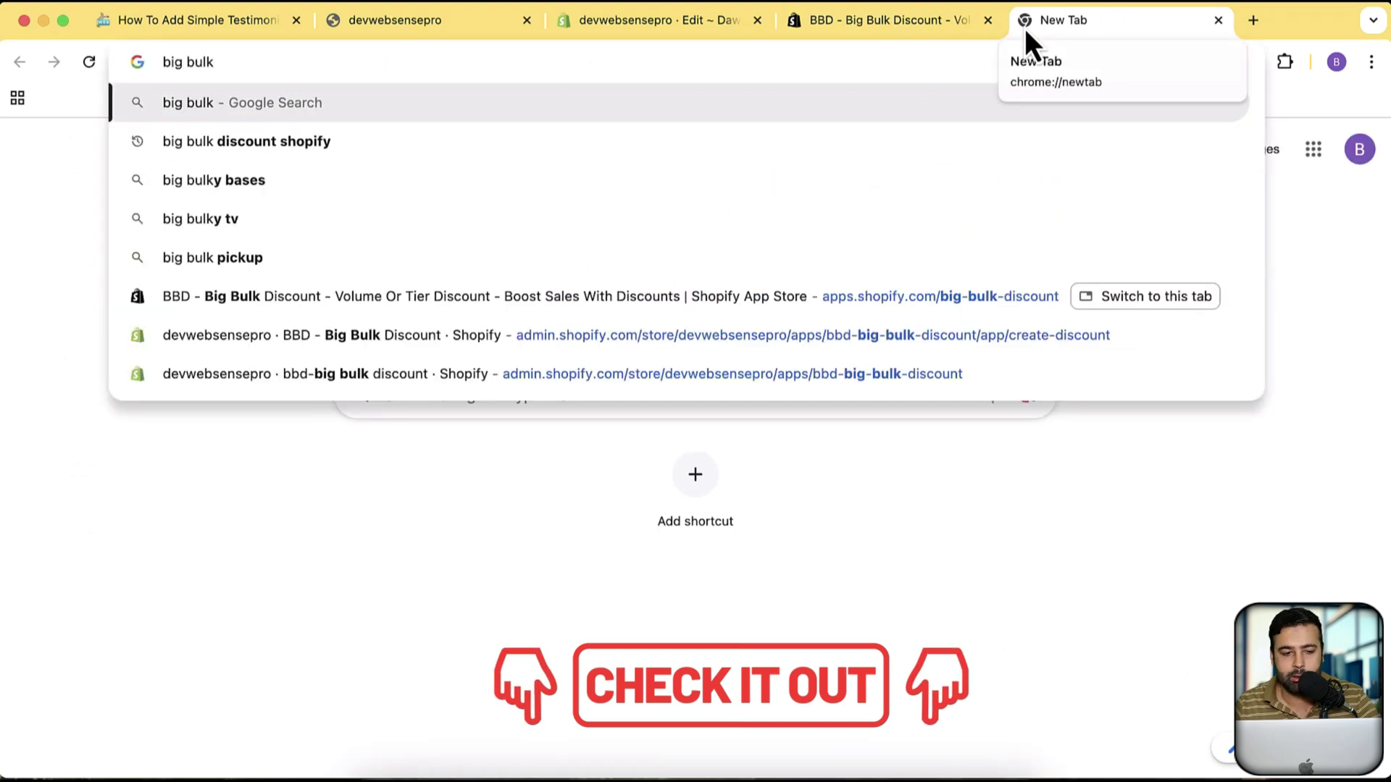
{"action": "key", "text": "Down"}
{"action": "key", "text": "Return"}
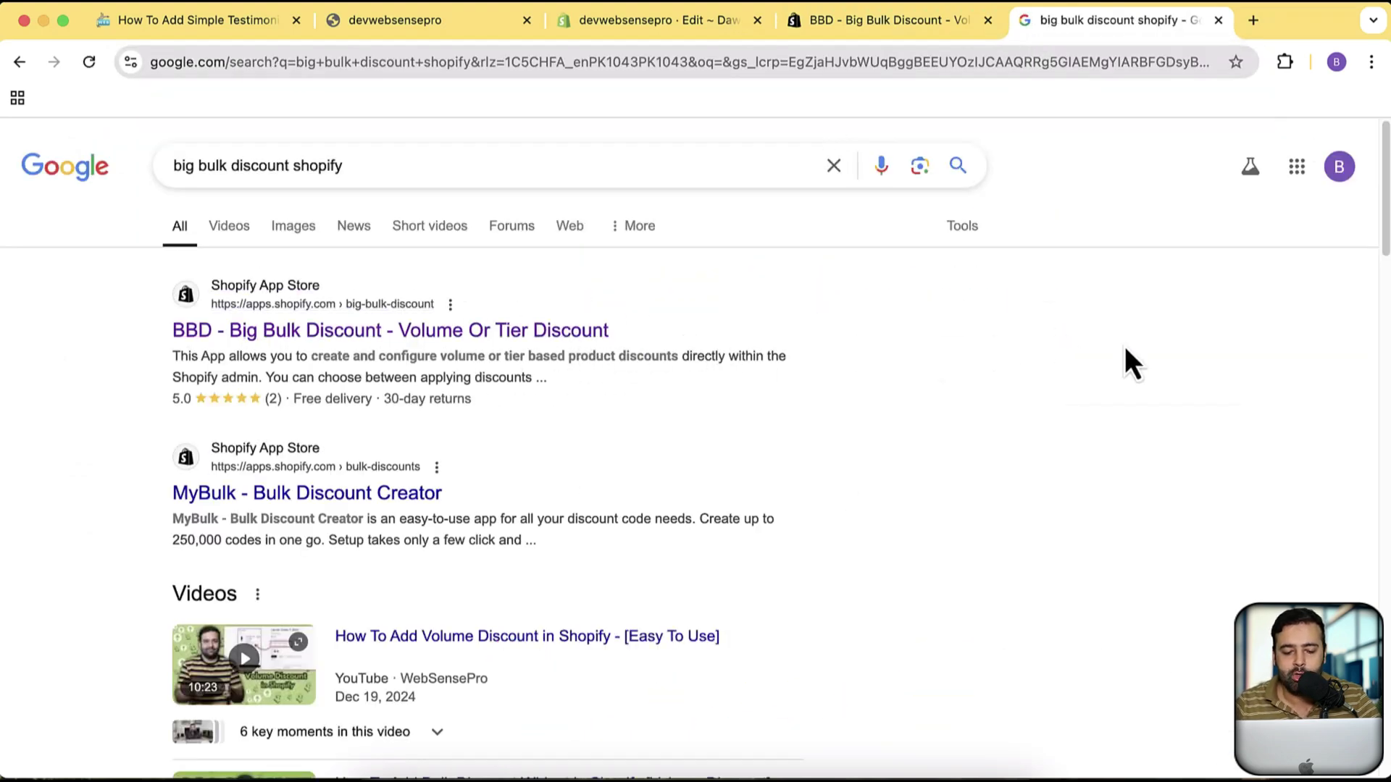
{"action": "scroll", "coordinate": [1124, 348], "scroll_direction": "down", "scroll_amount": 3}
{"action": "scroll", "coordinate": [1124, 348], "scroll_direction": "up", "scroll_amount": 3}
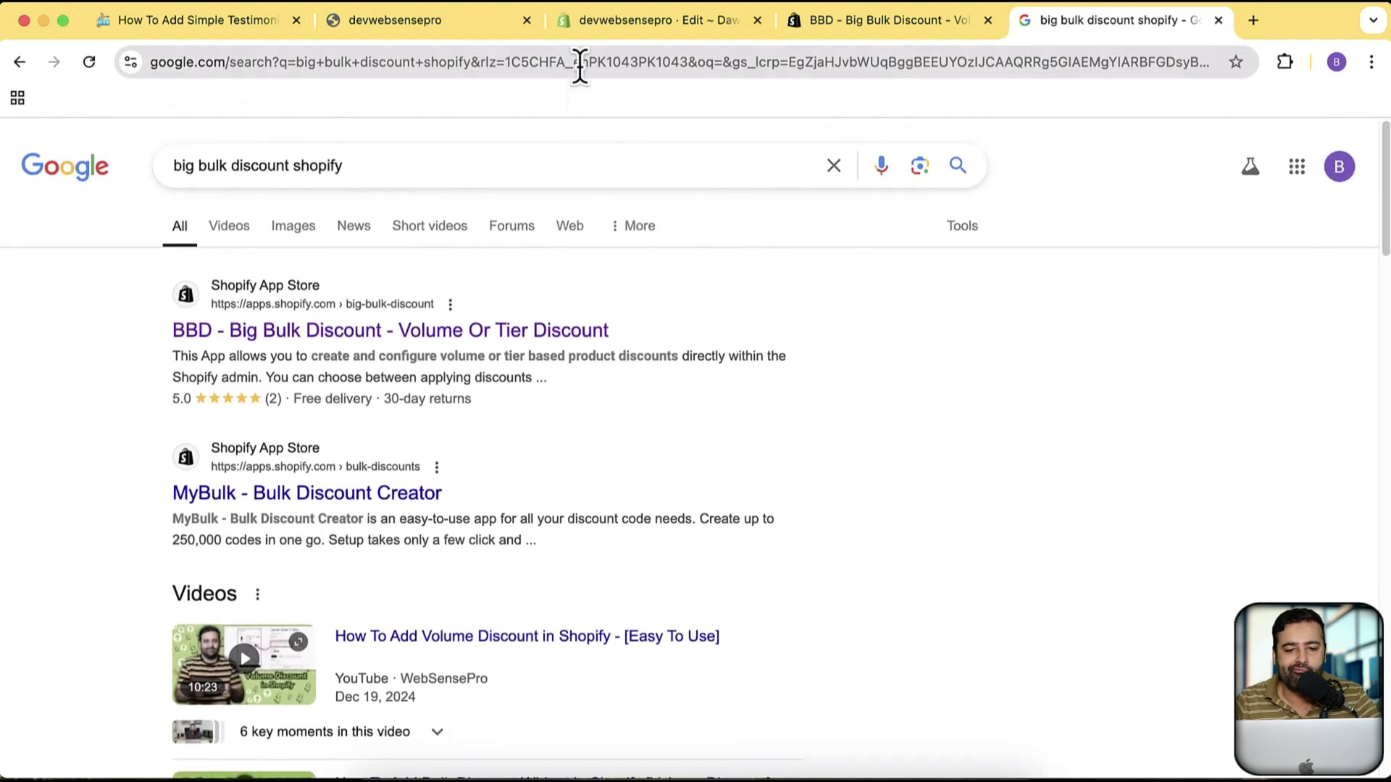
- Name the new section simple-testimonial to create sections/simple-testimonial.liquid
{"action": "left_click", "coordinate": [636, 37]}
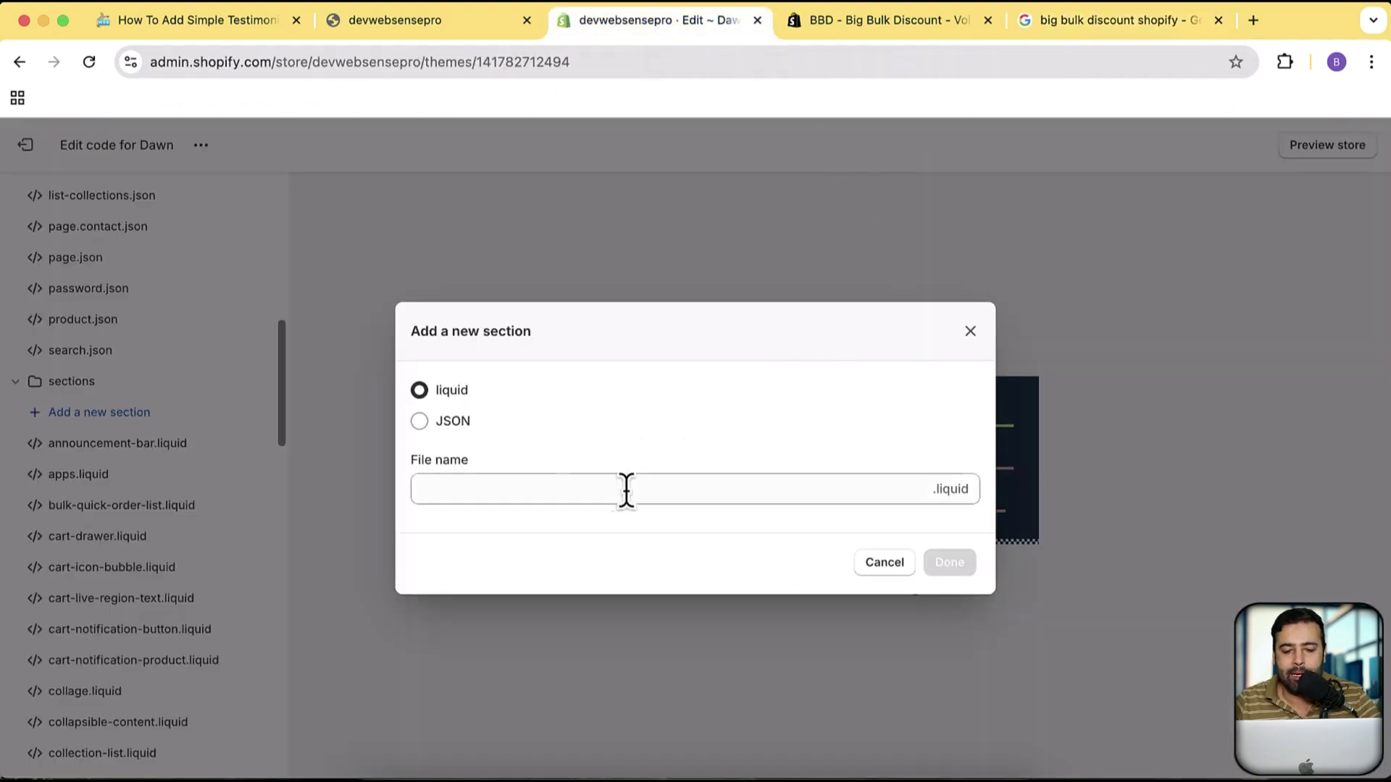
{"action": "left_click", "coordinate": [565, 480]}
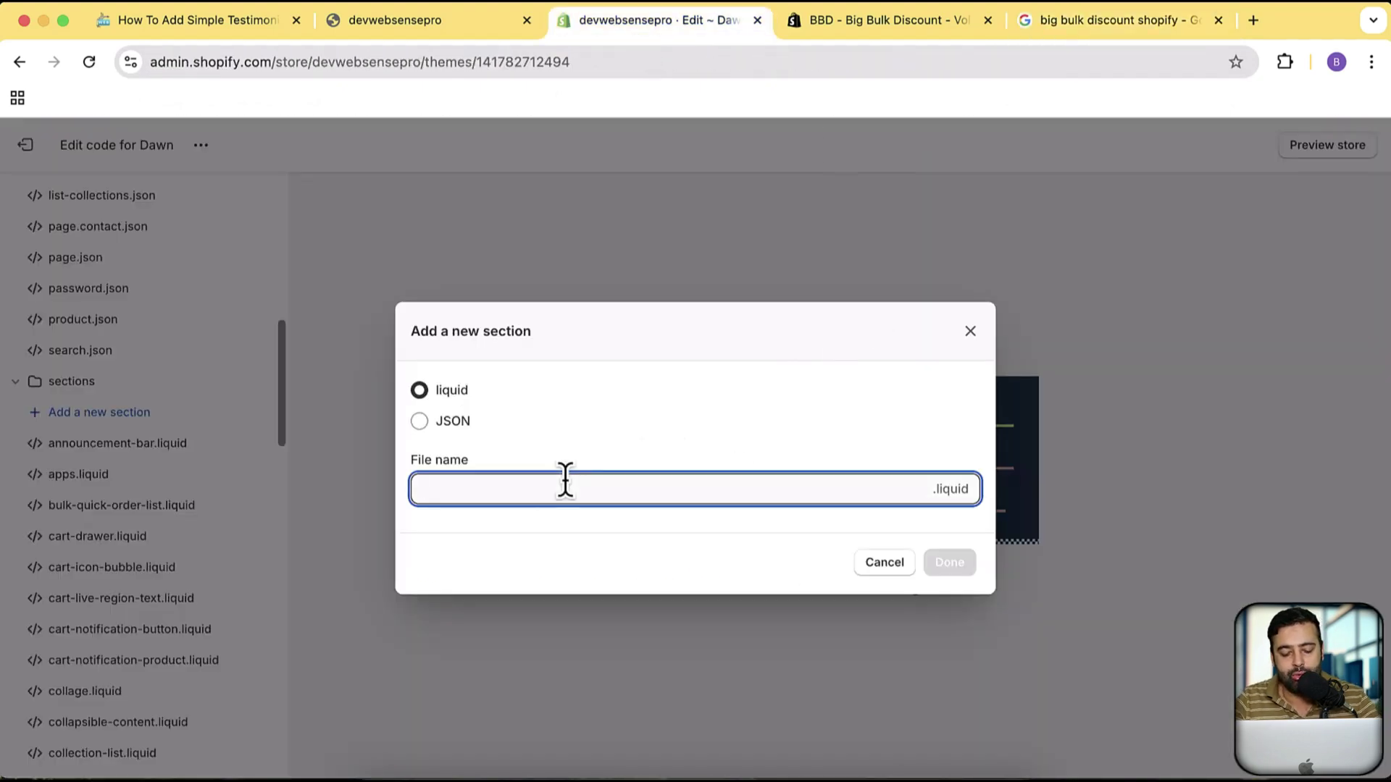
{"action": "type", "text": "simple-testimonial"}
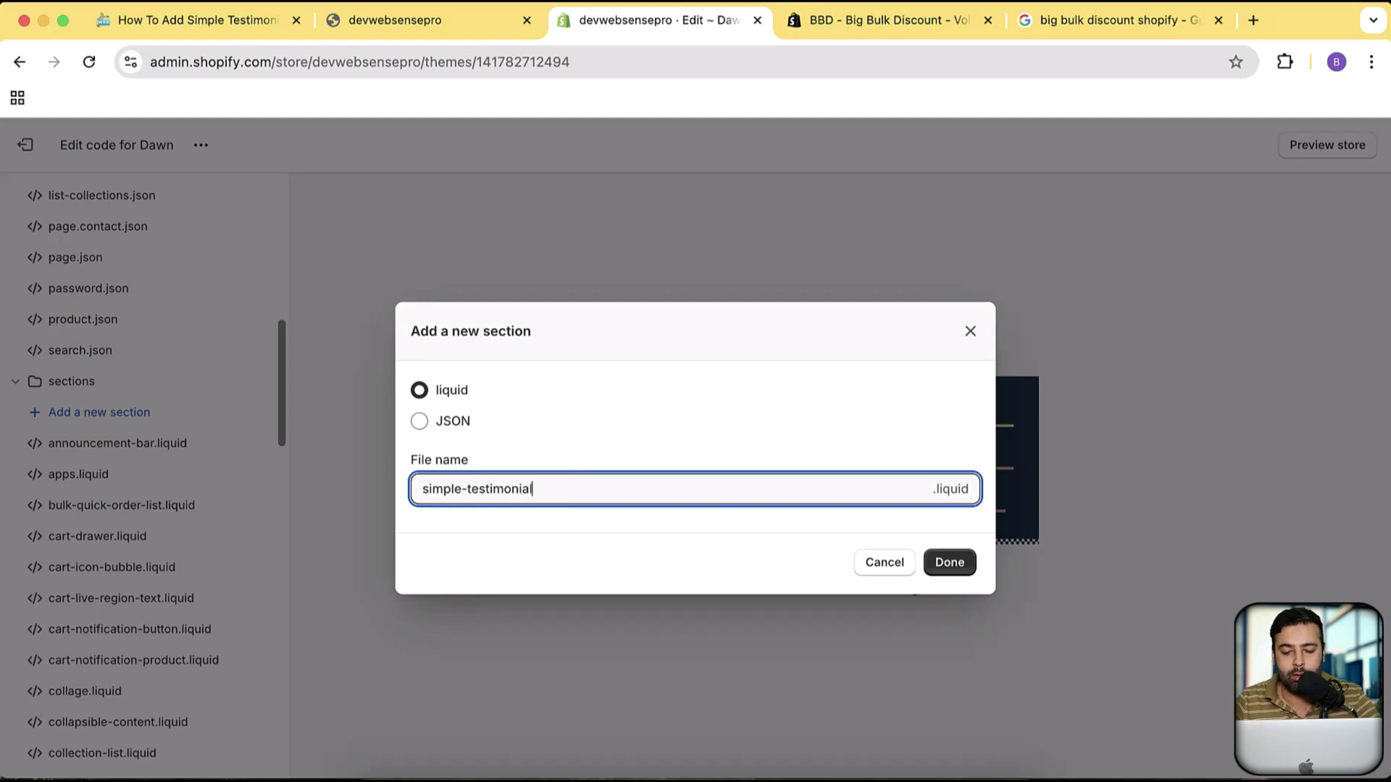
{"action": "key", "text": "Return"}
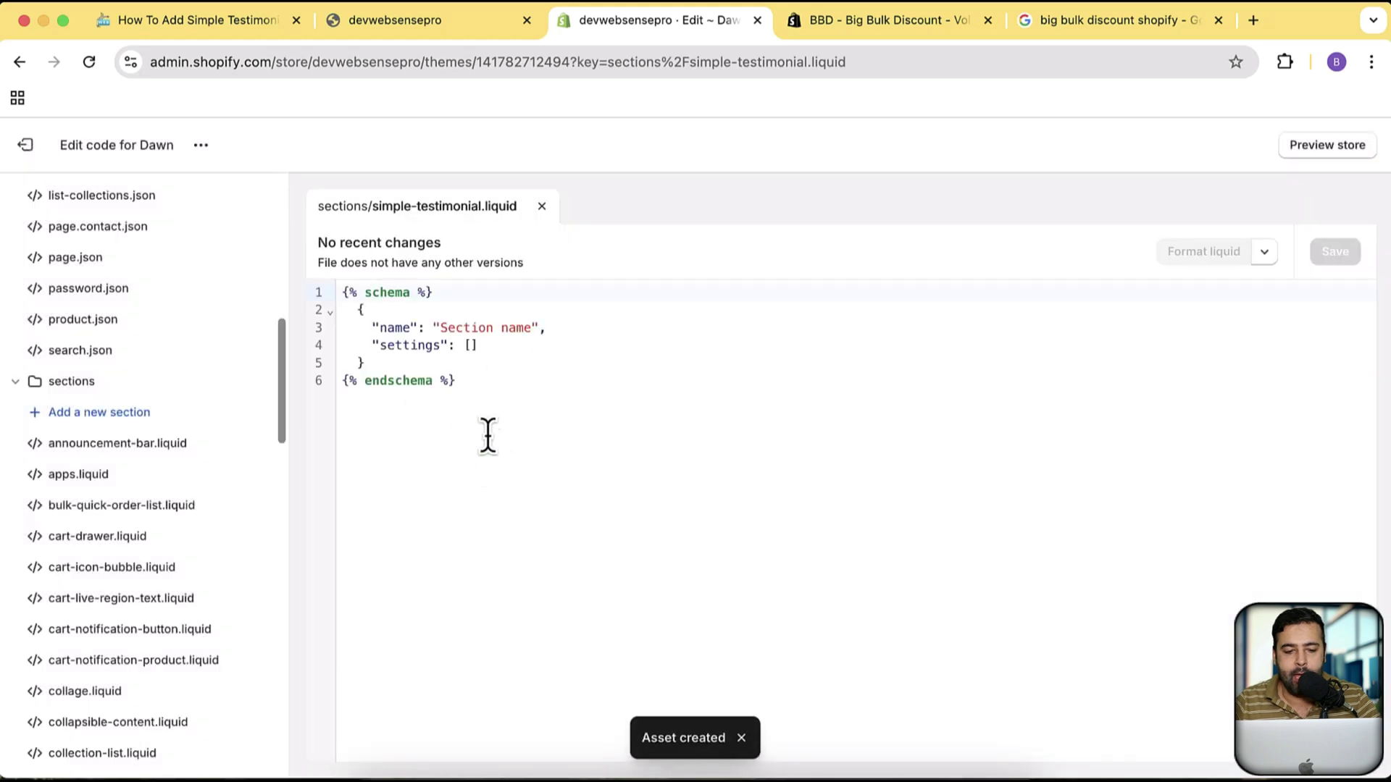
{"action": "left_click", "coordinate": [493, 422]}
- Clear the file's starter code, then copy the blog post's full testimonial section code
{"action": "key", "text": "super+a"}
{"action": "key", "text": "BackSpace"}
{"action": "left_click", "coordinate": [233, 32]}
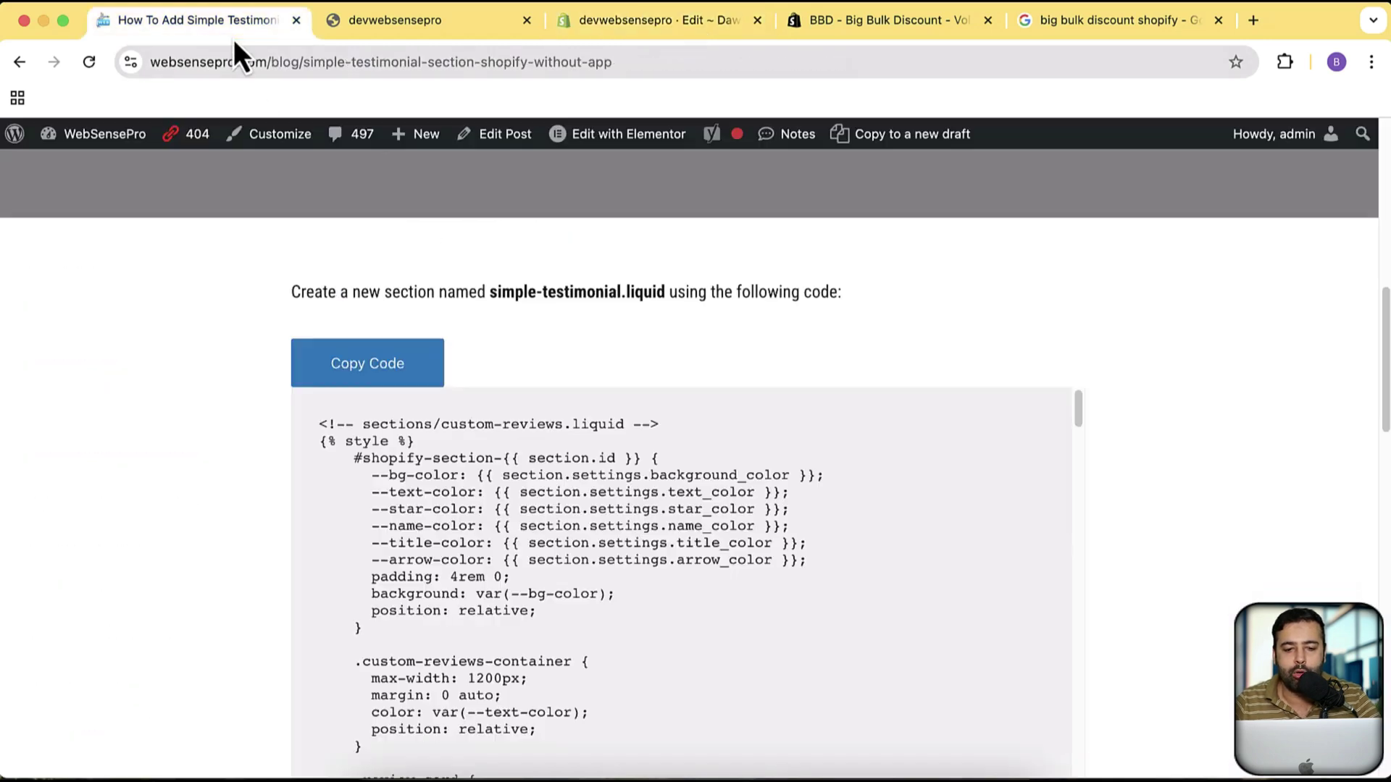
{"action": "scroll", "coordinate": [1122, 353], "scroll_direction": "down", "scroll_amount": 1}
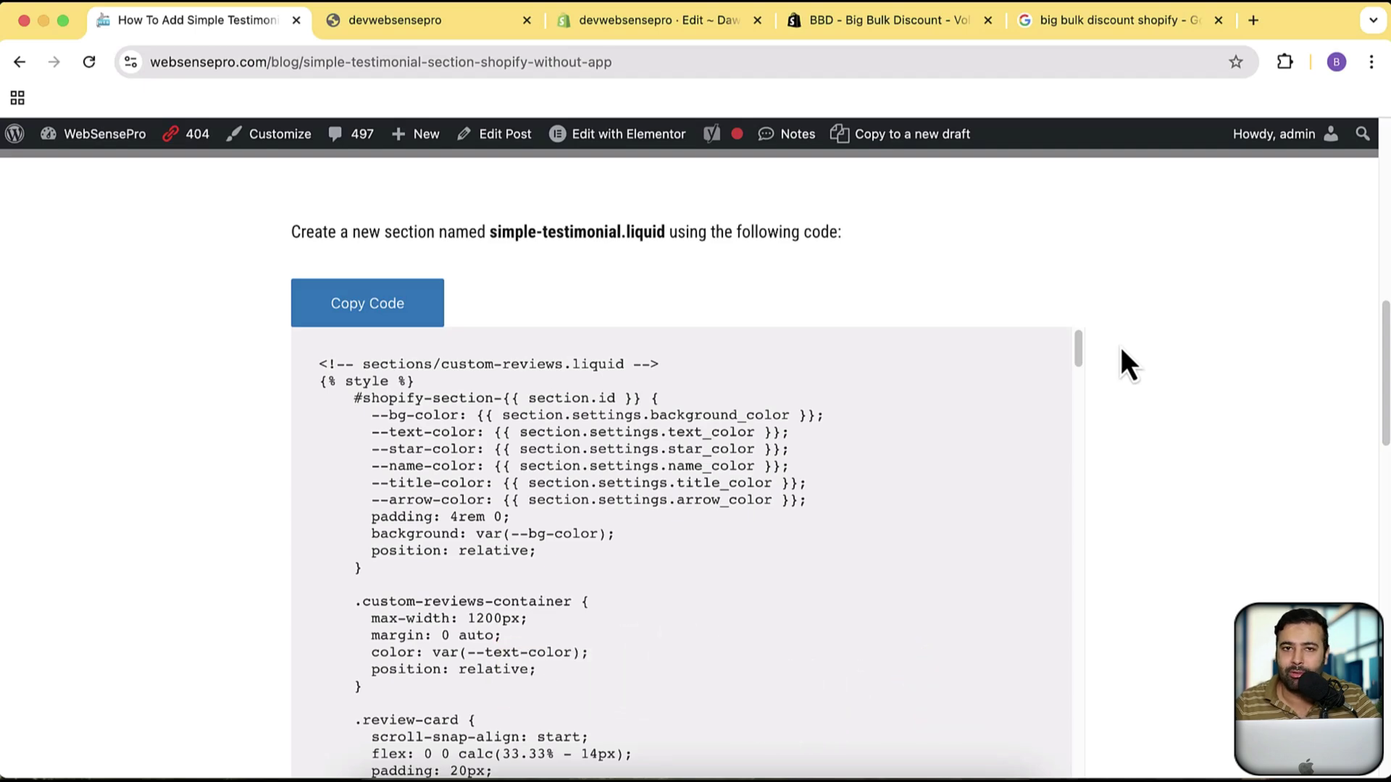
{"action": "left_click", "coordinate": [382, 319]}
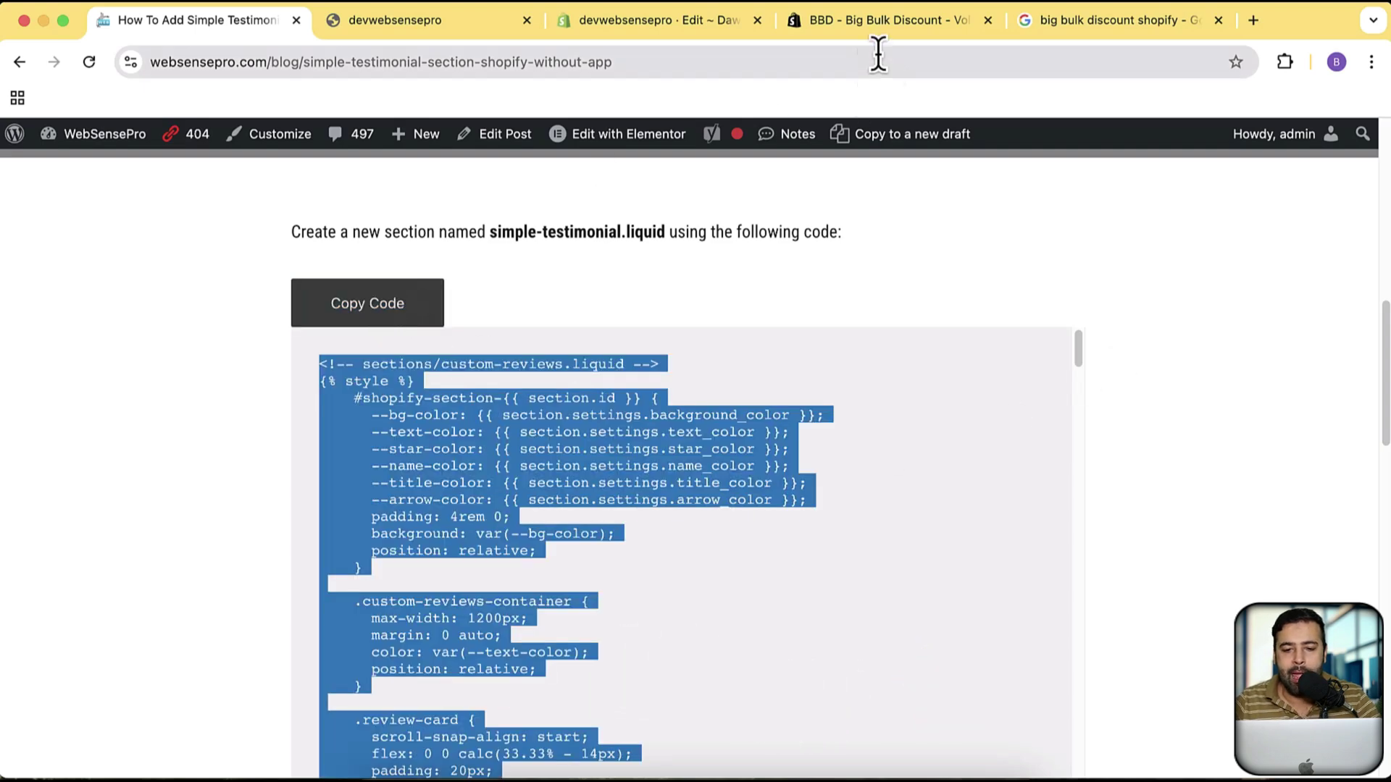
- Paste the testimonial code into simple-testimonial.liquid and launch Customize theme
{"action": "left_click", "coordinate": [699, 22]}
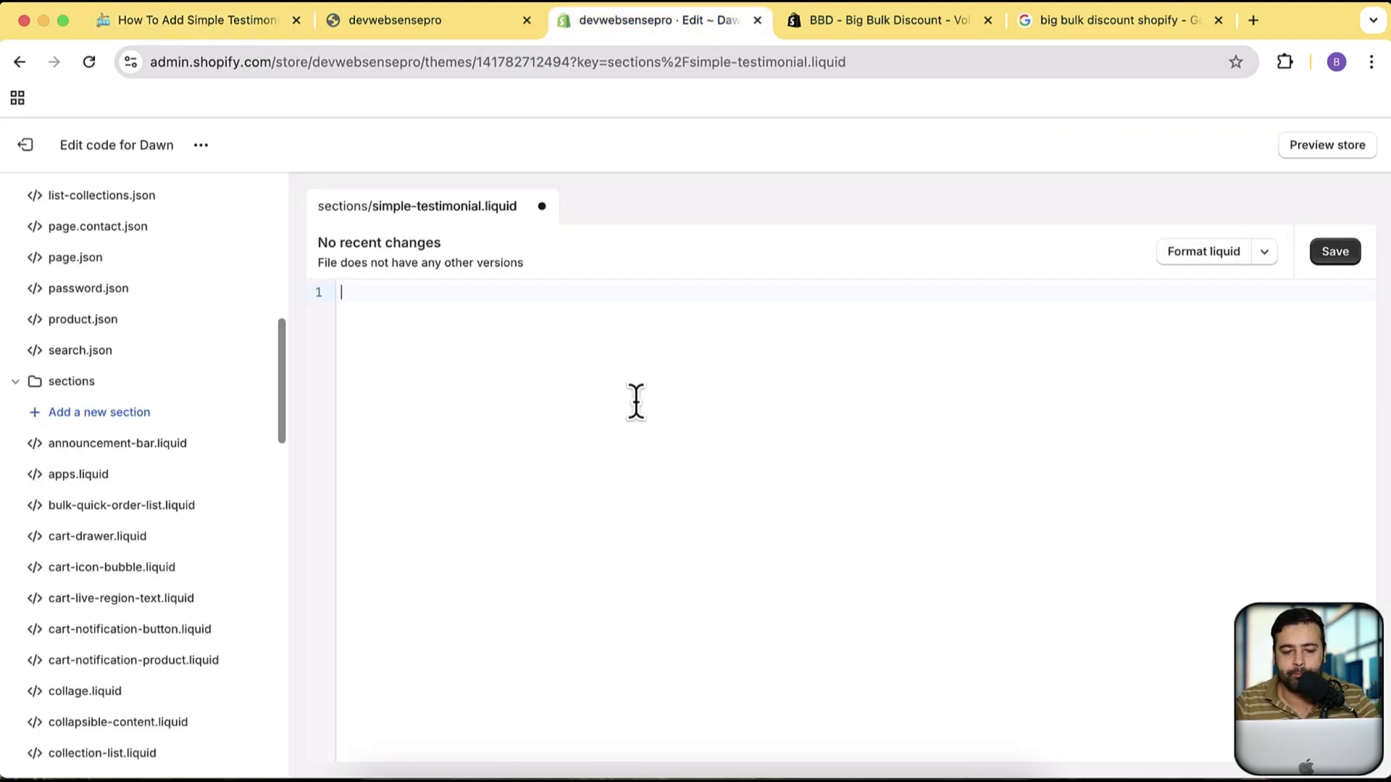
{"action": "key", "text": "super+v"}
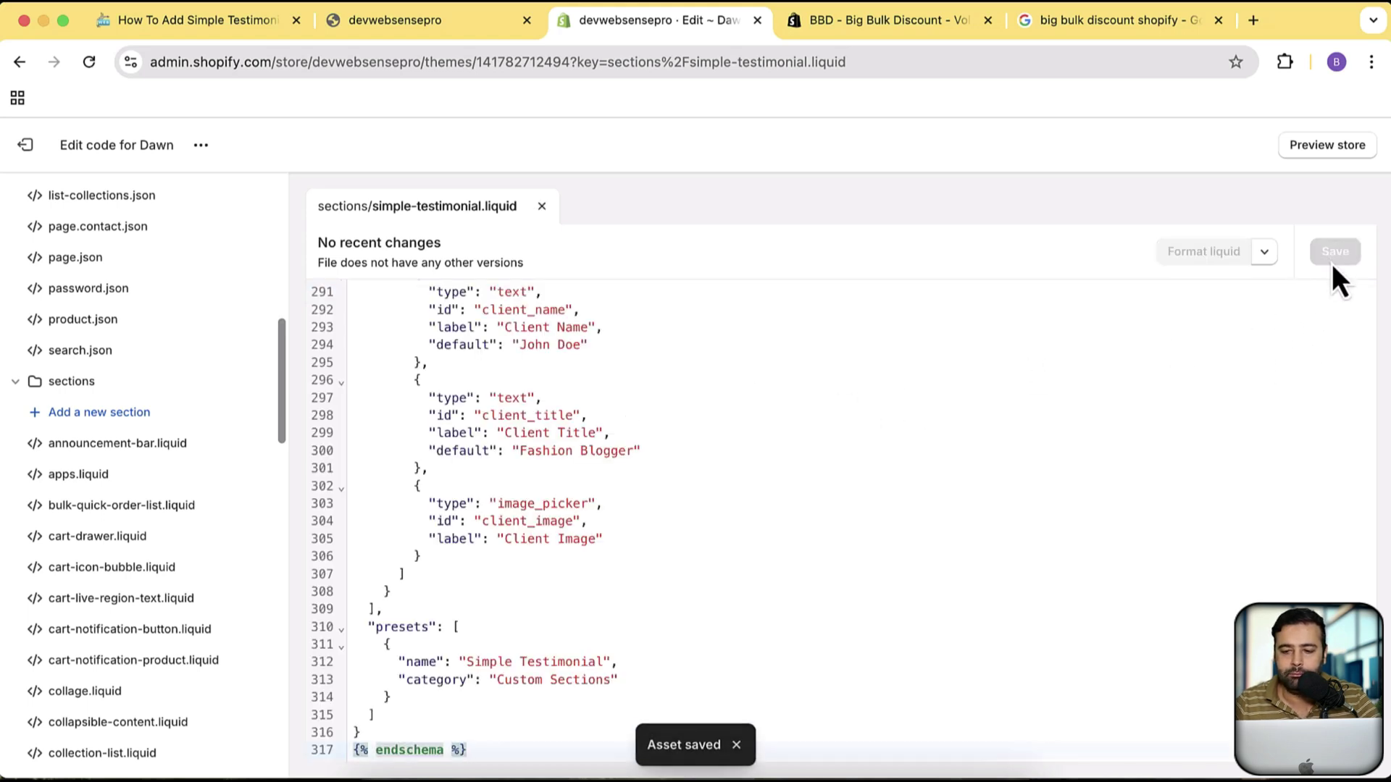
{"action": "left_click", "coordinate": [201, 148]}
{"action": "left_click", "coordinate": [172, 191]}
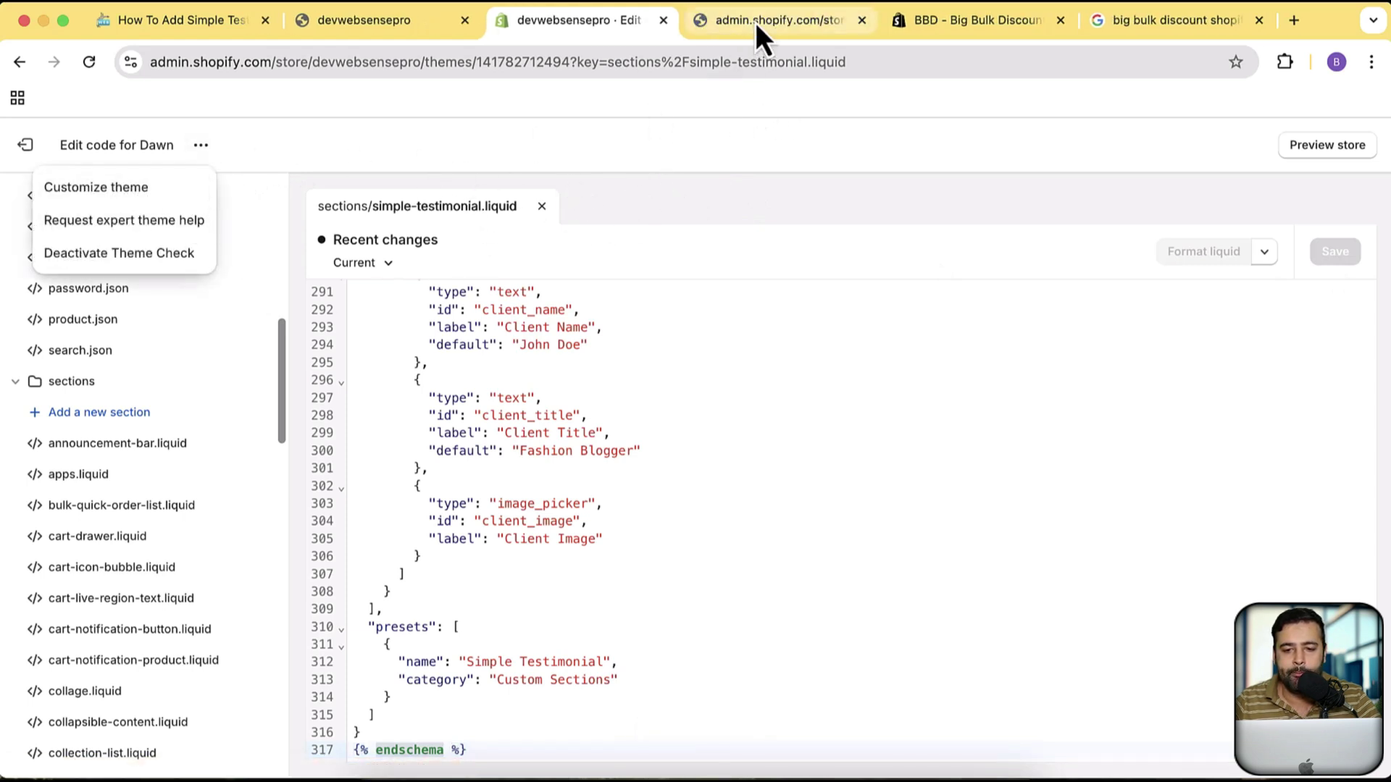
- Go to the new customizer tab and show the Home page section list
{"action": "left_click", "coordinate": [755, 21]}
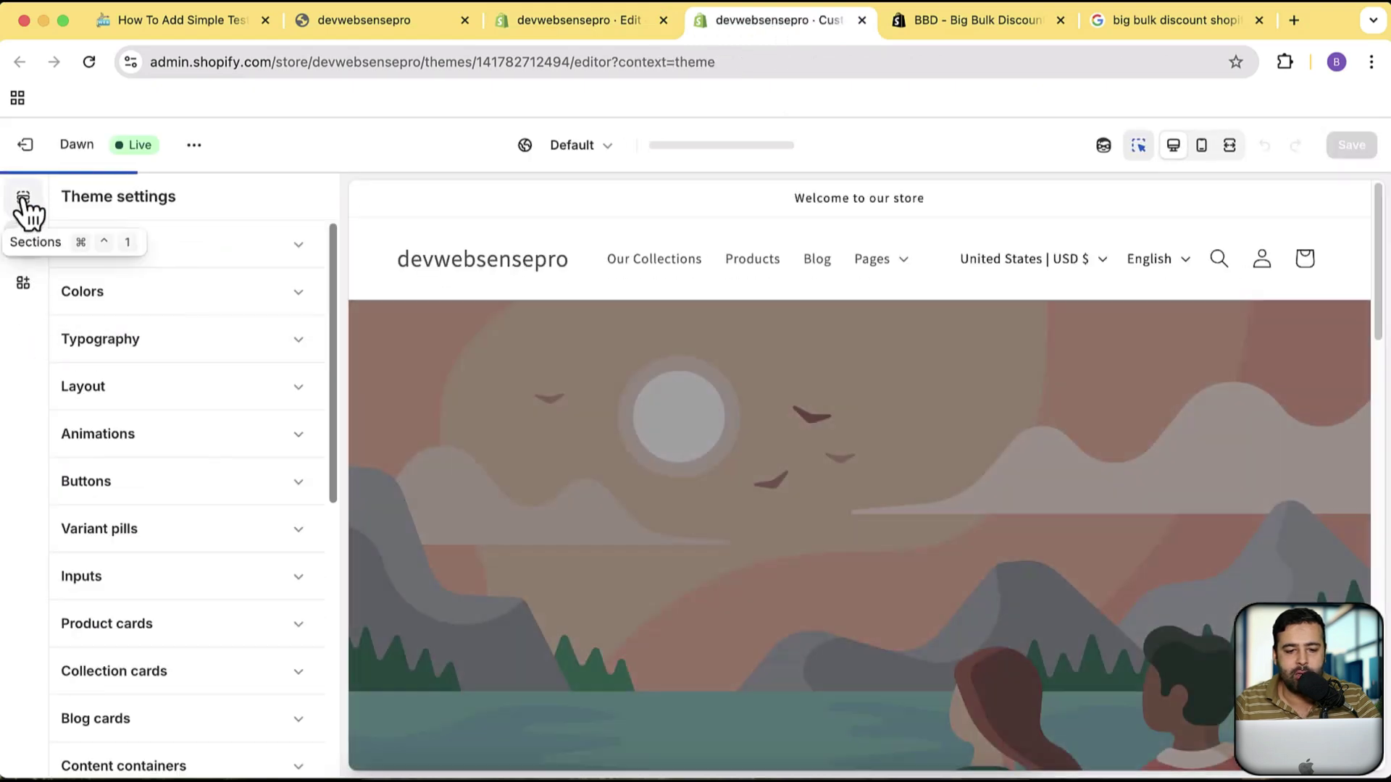
{"action": "left_click", "coordinate": [23, 203]}
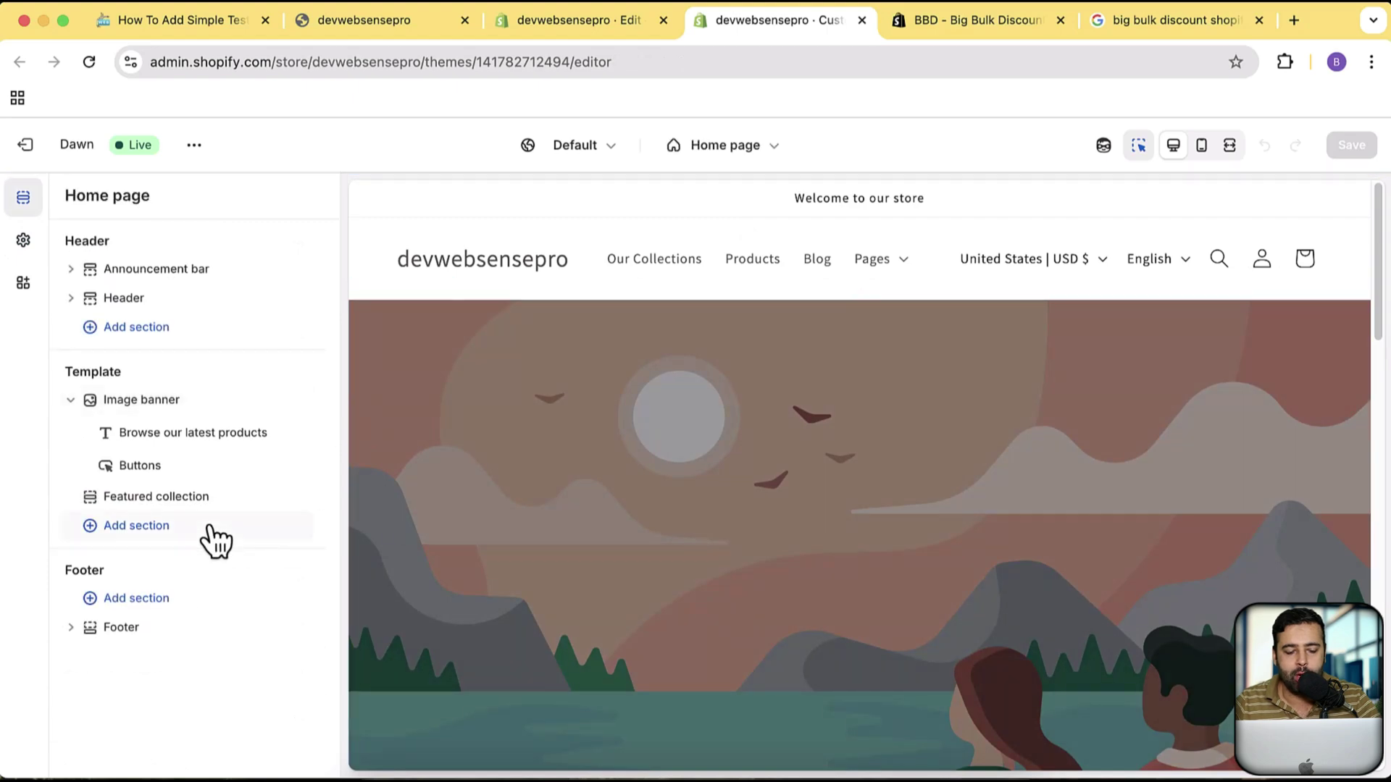
- Add the Simple Testimonial section to the home page template via a 'simple' search
{"action": "left_click", "coordinate": [207, 525]}
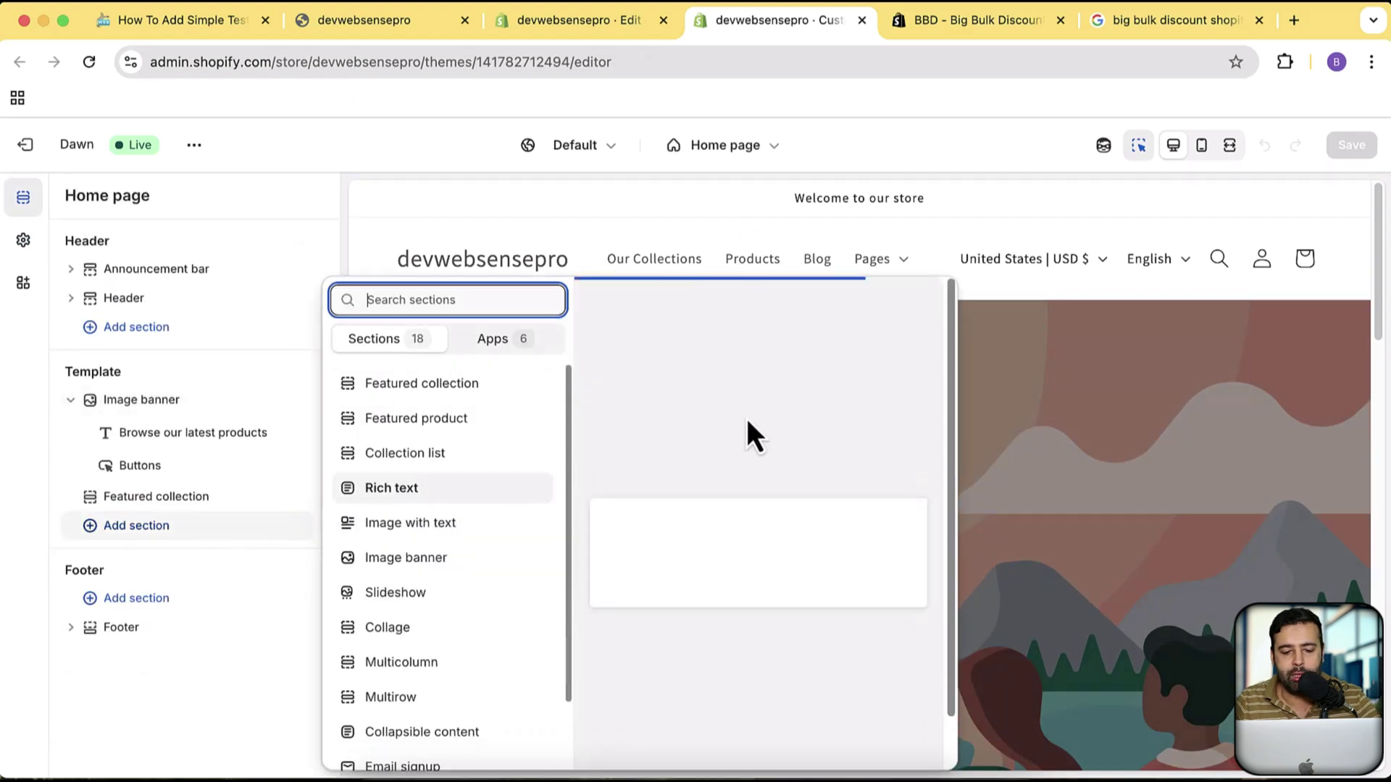
{"action": "type", "text": "simple"}
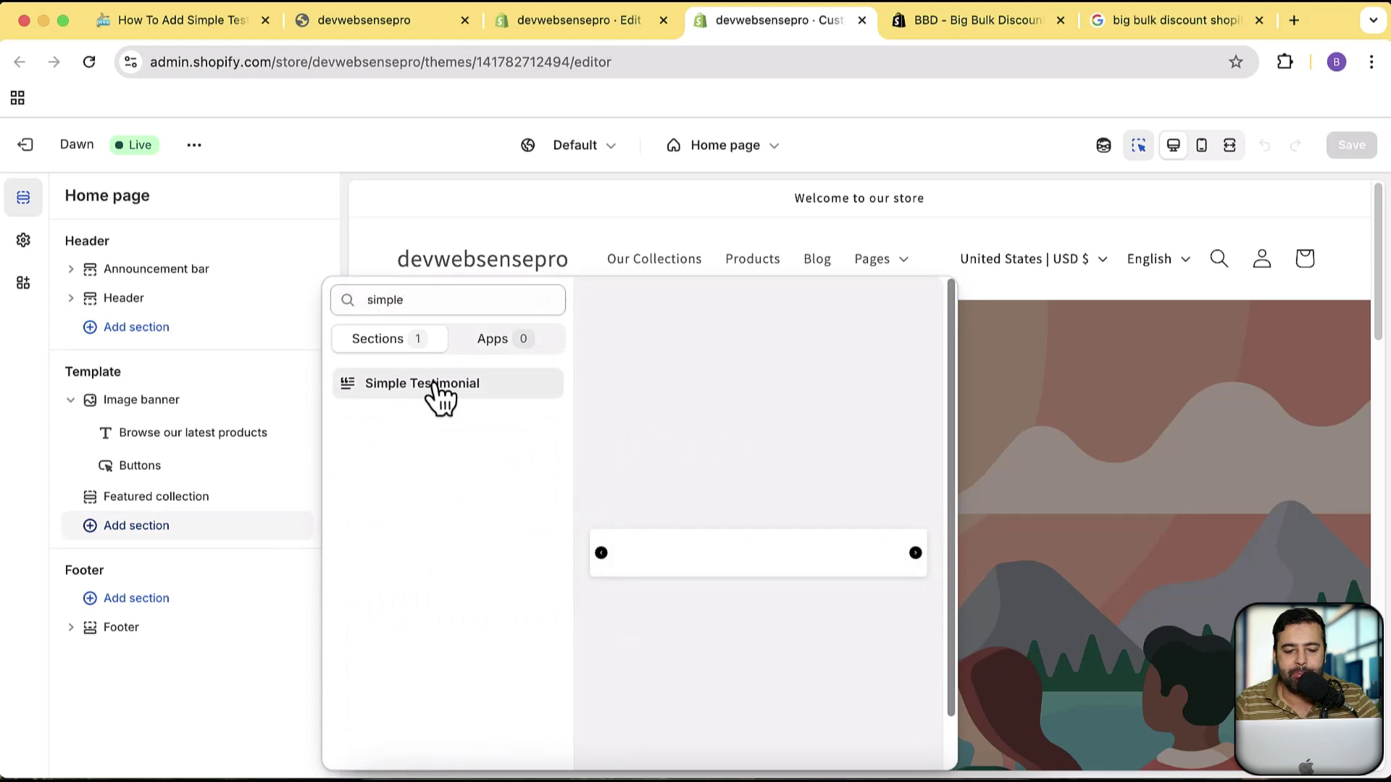
{"action": "left_click", "coordinate": [437, 388]}
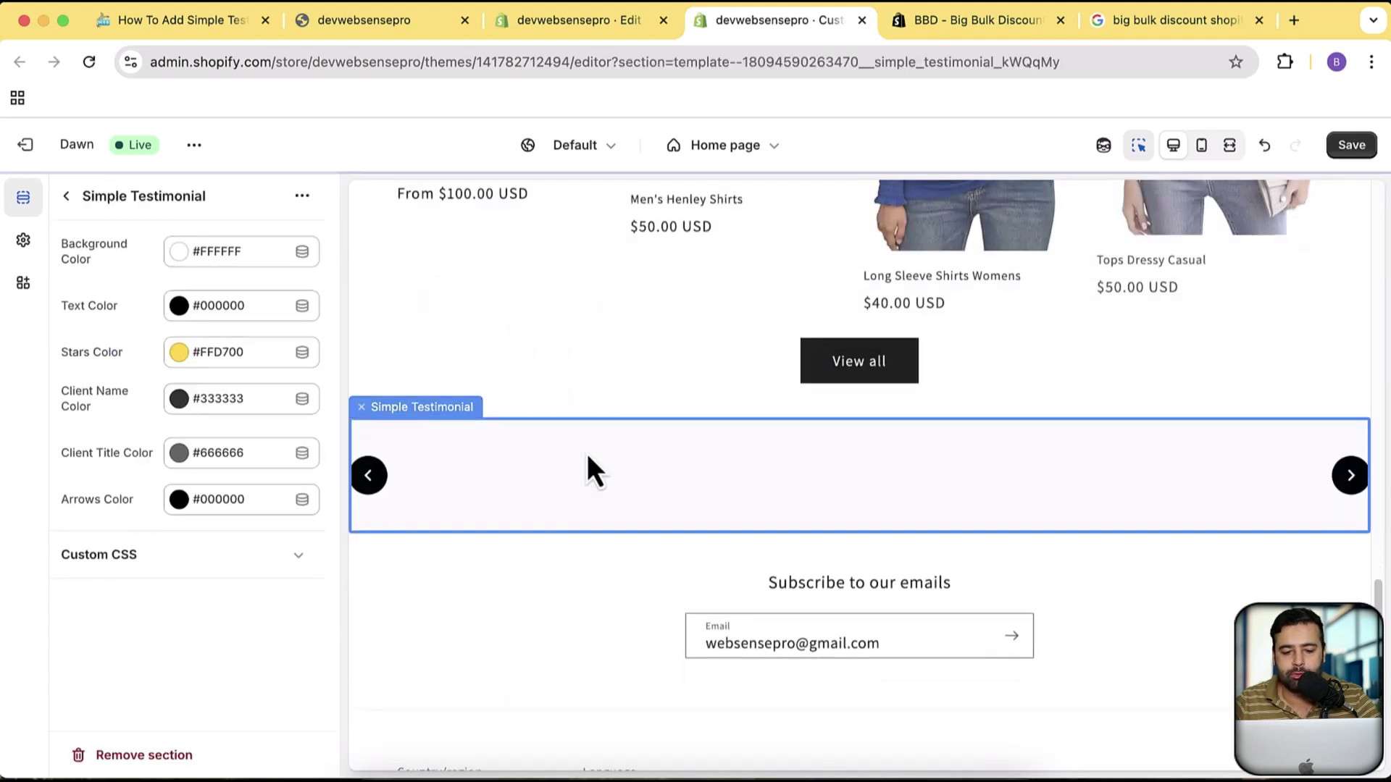
{"action": "left_click", "coordinate": [68, 197]}
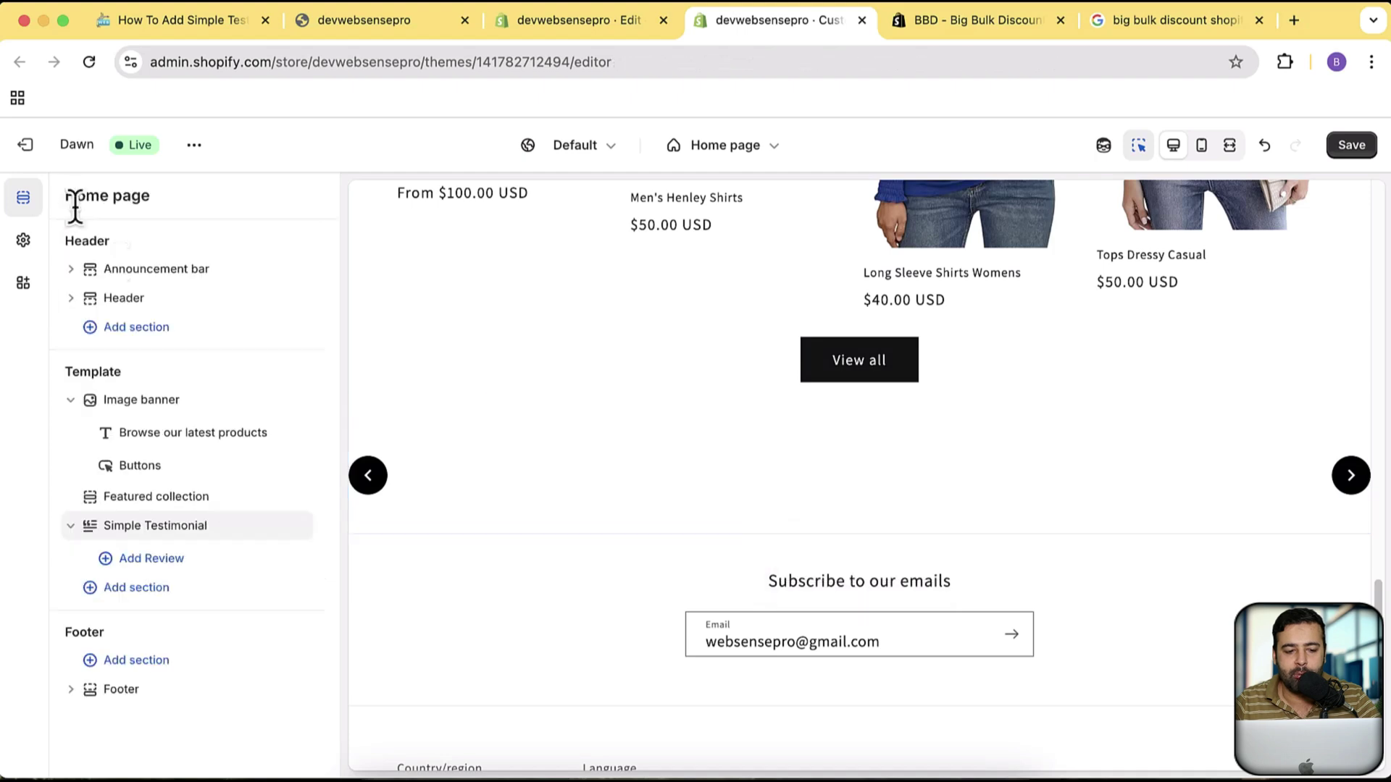
- Add four Review blocks to the Simple Testimonial section
{"action": "left_click", "coordinate": [167, 559]}
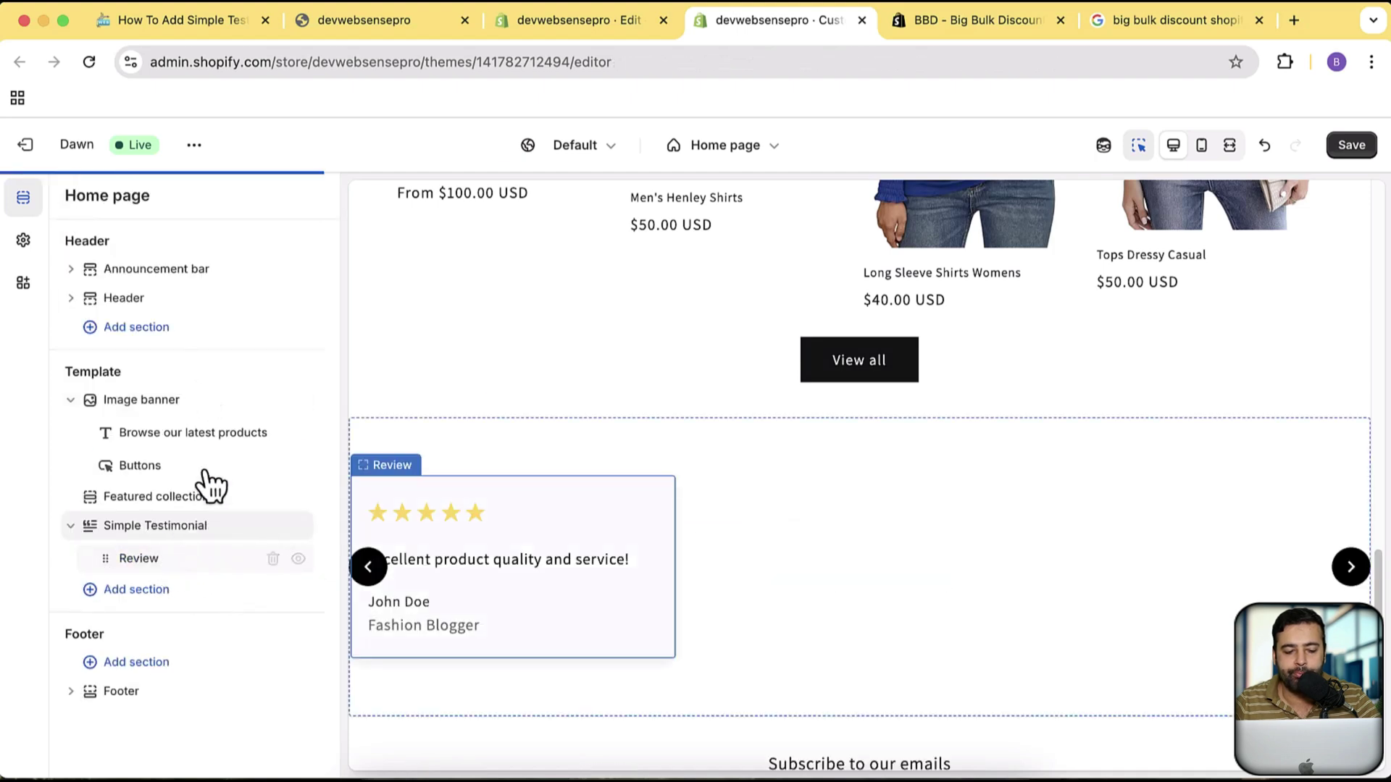
{"action": "left_click", "coordinate": [203, 575]}
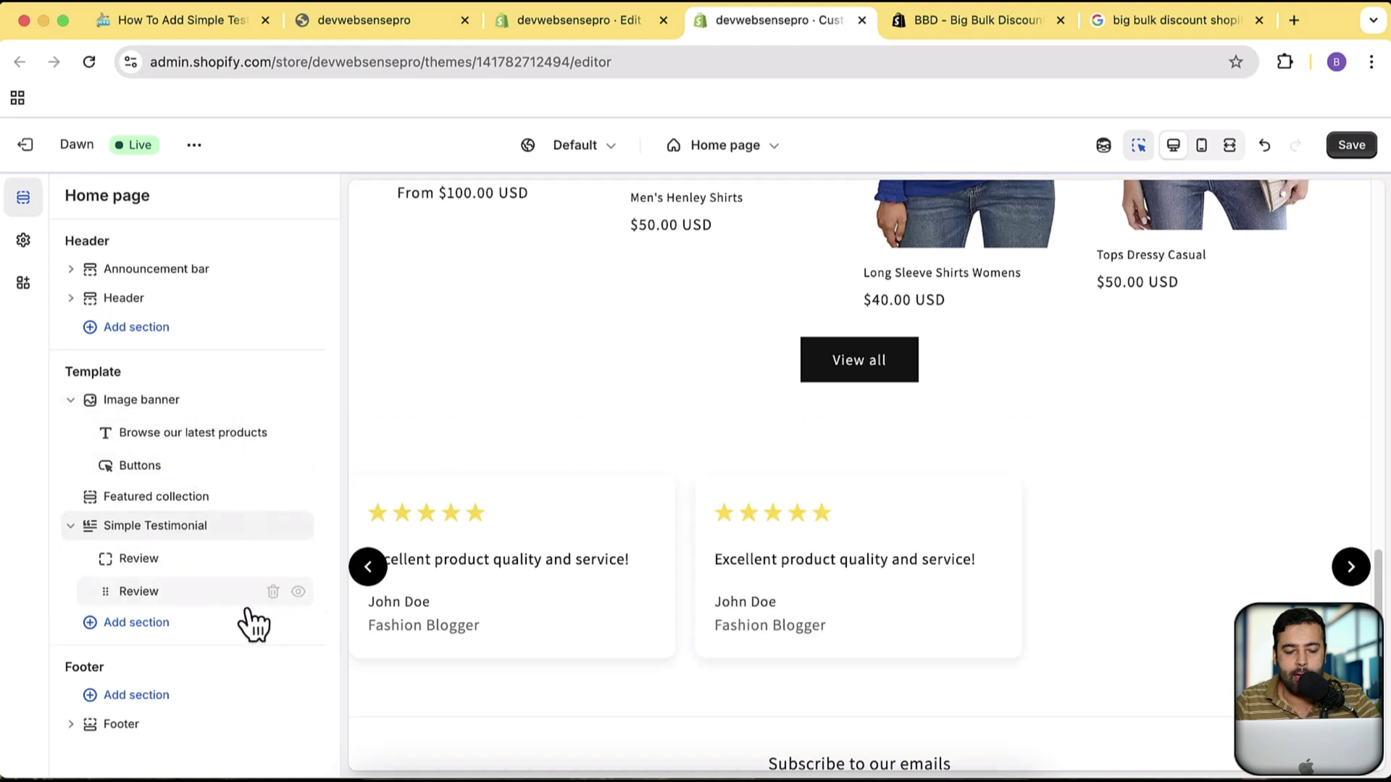
{"action": "left_click", "coordinate": [206, 610]}
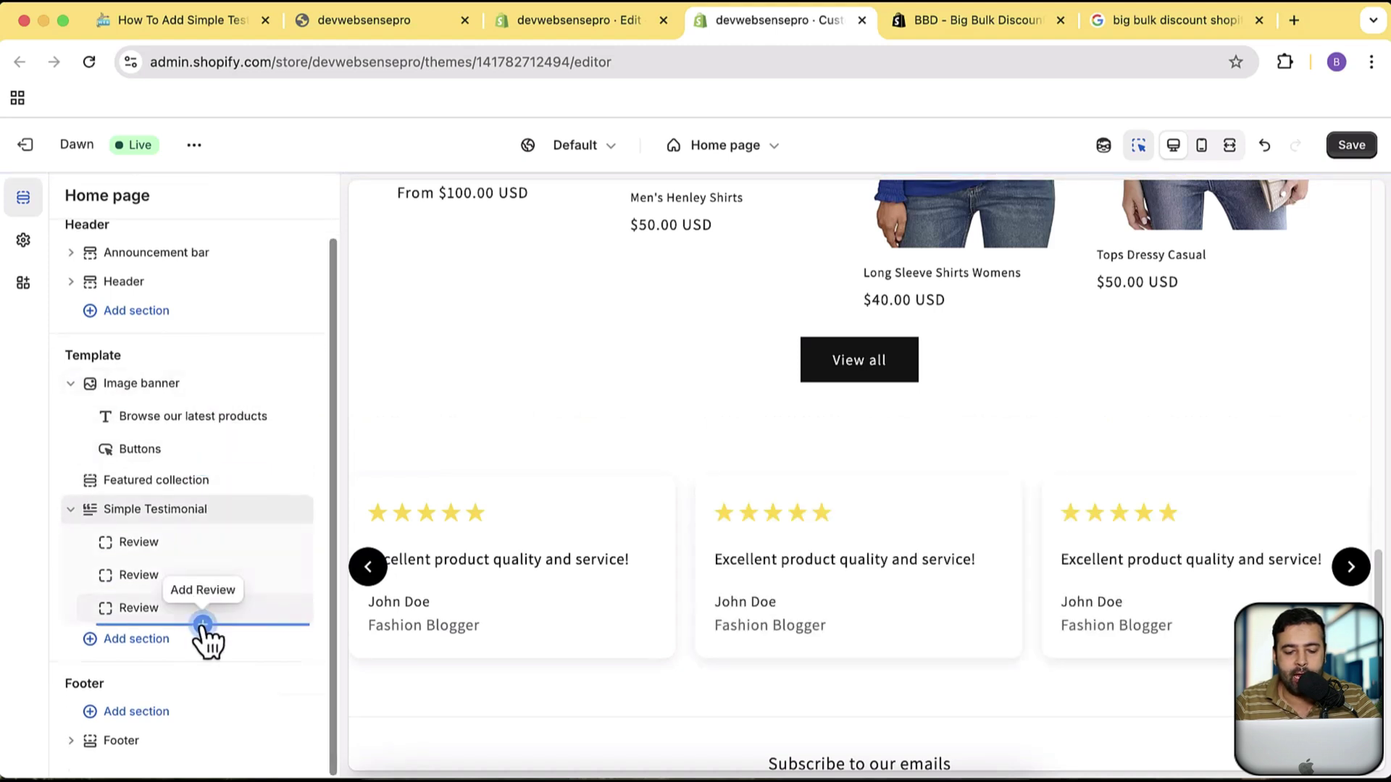
{"action": "left_click", "coordinate": [202, 625]}
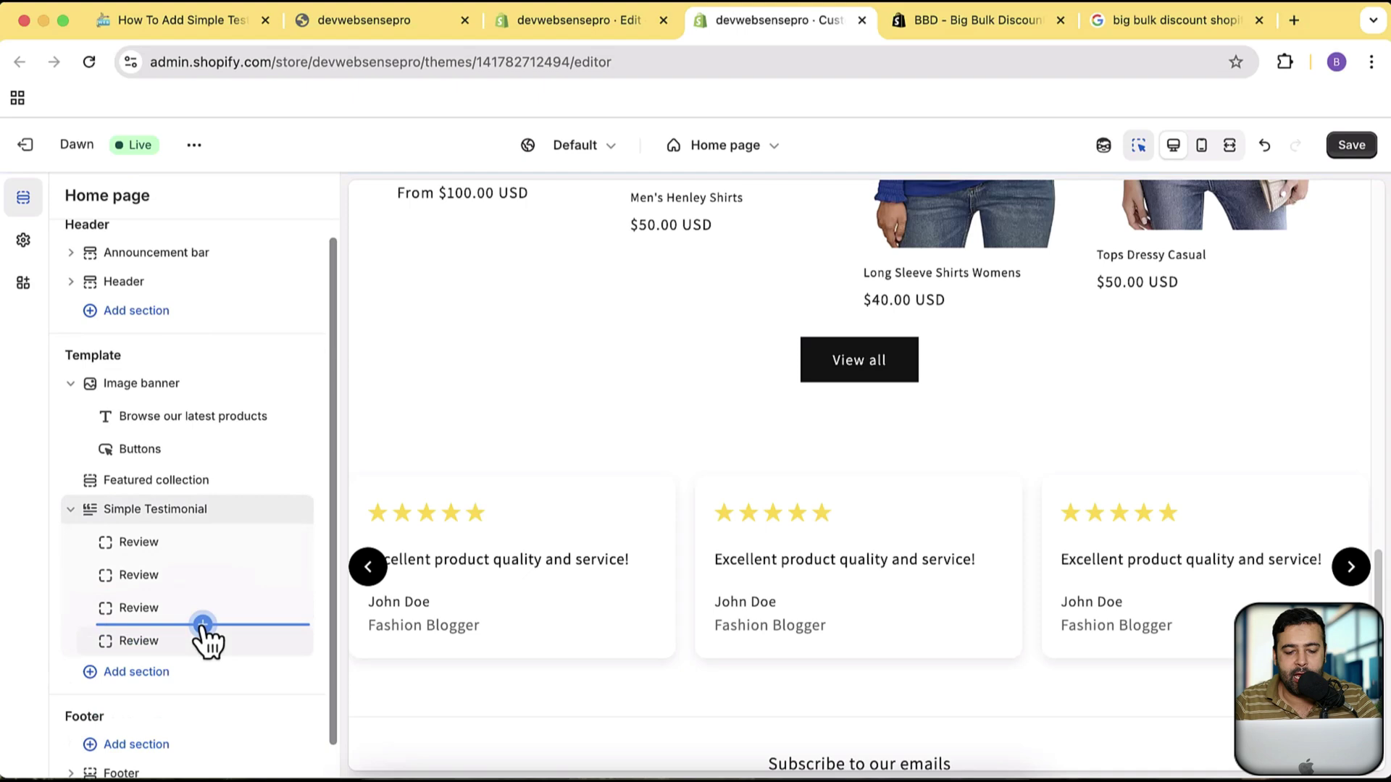
- Set slide-1 and slide-2 as client images for the first two reviews
{"action": "left_click", "coordinate": [173, 545]}
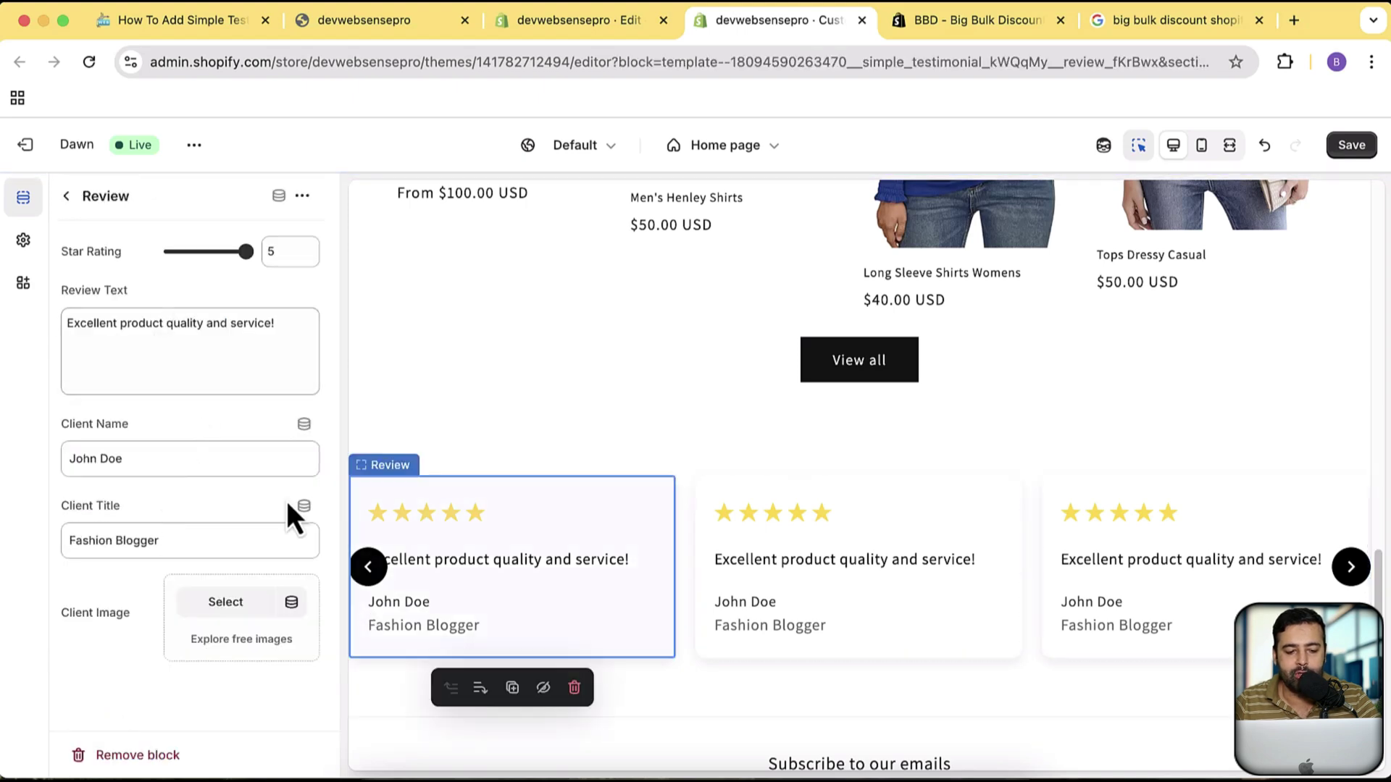
{"action": "left_click", "coordinate": [220, 606]}
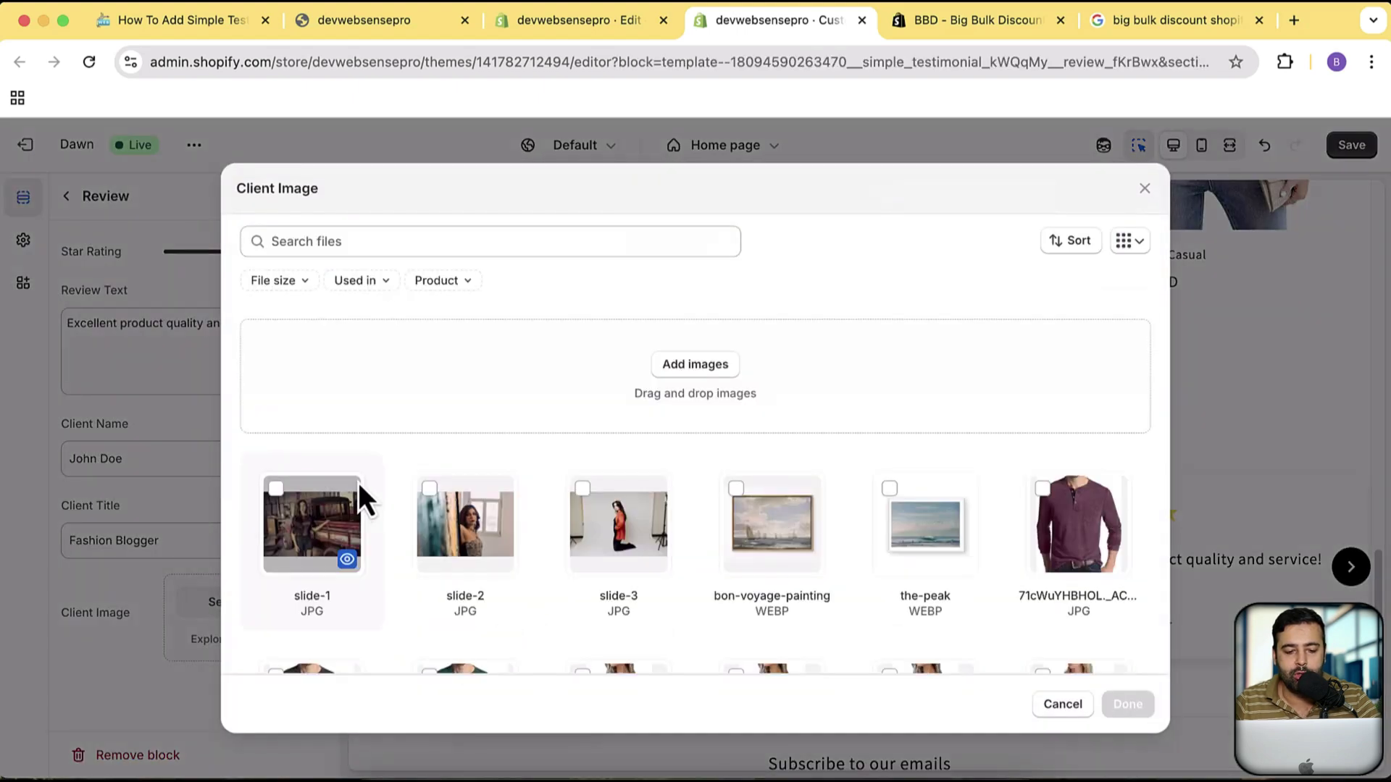
{"action": "left_click", "coordinate": [281, 497]}
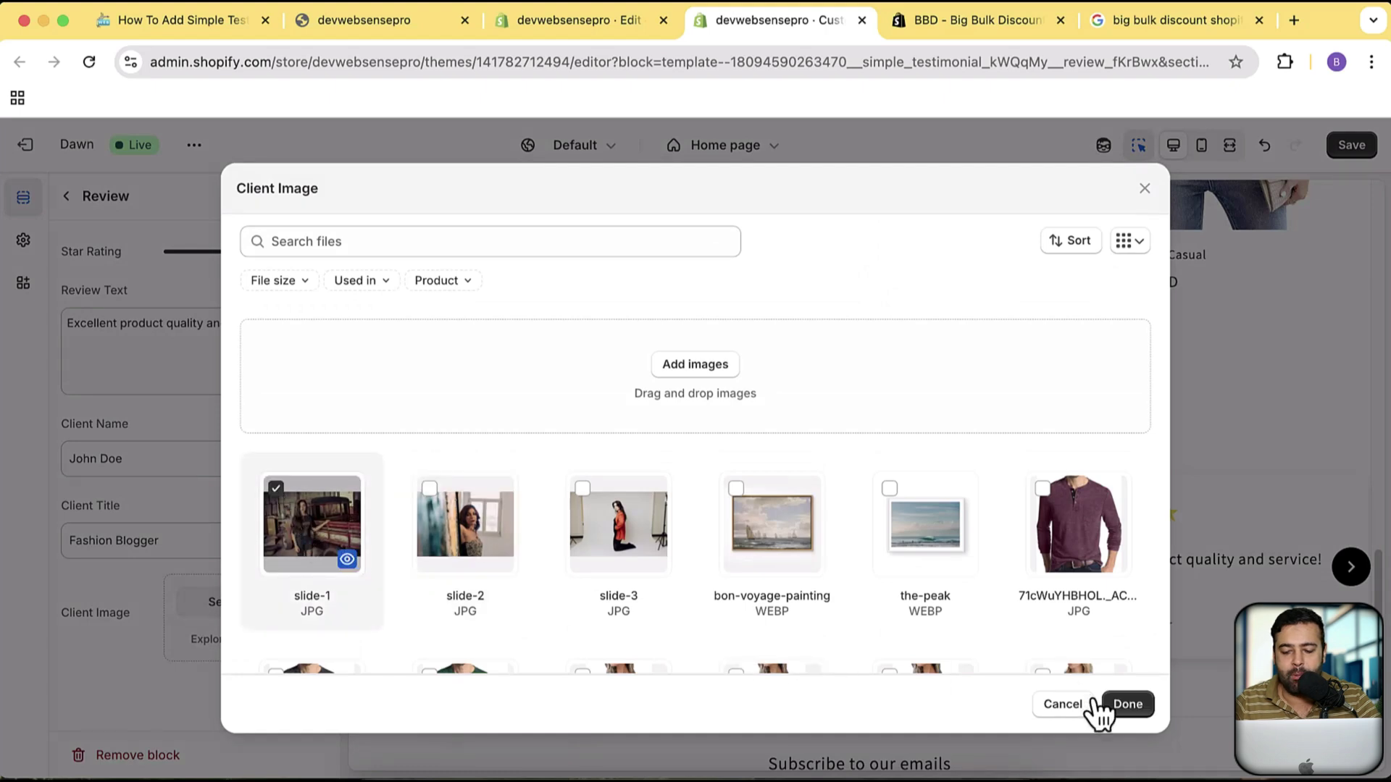
{"action": "left_click", "coordinate": [1128, 706]}
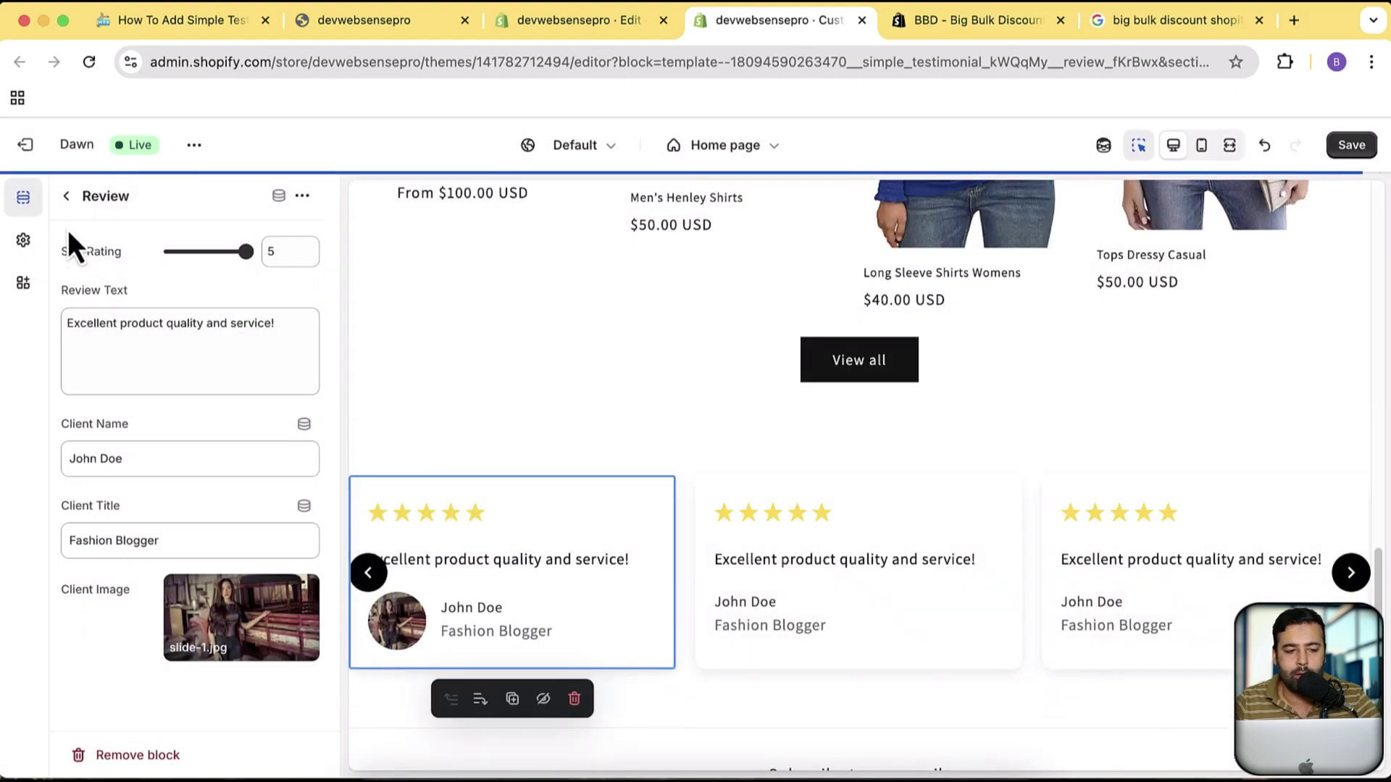
{"action": "left_click", "coordinate": [66, 196]}
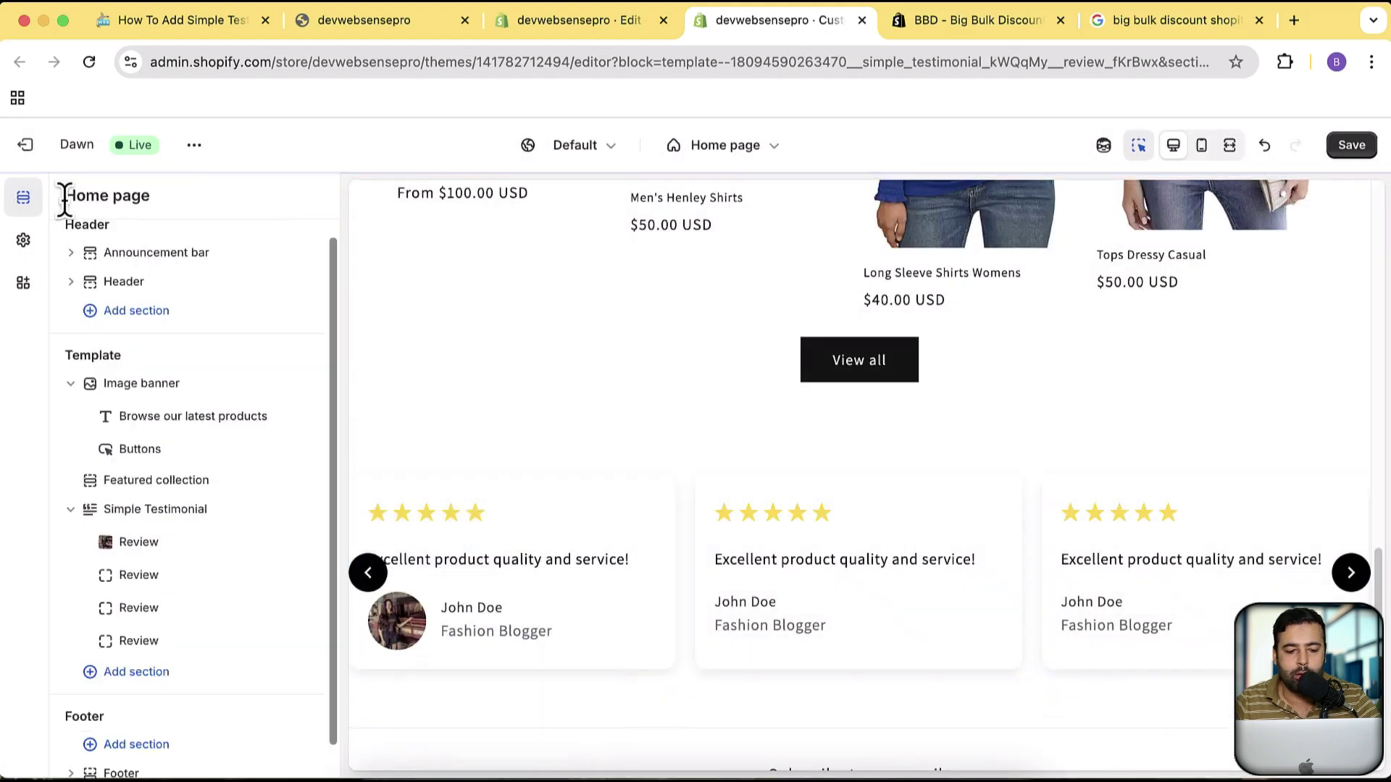
{"action": "left_click", "coordinate": [163, 578]}
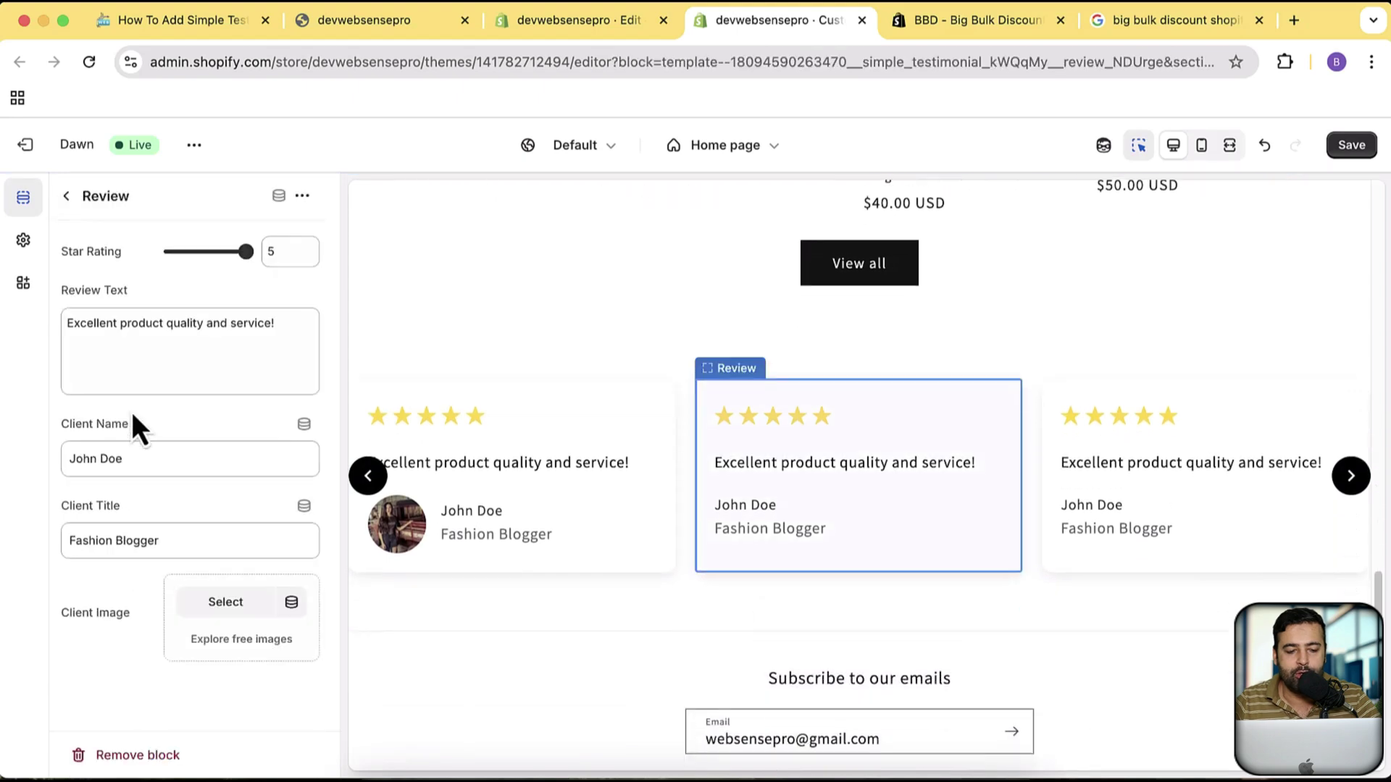
{"action": "left_click", "coordinate": [225, 603]}
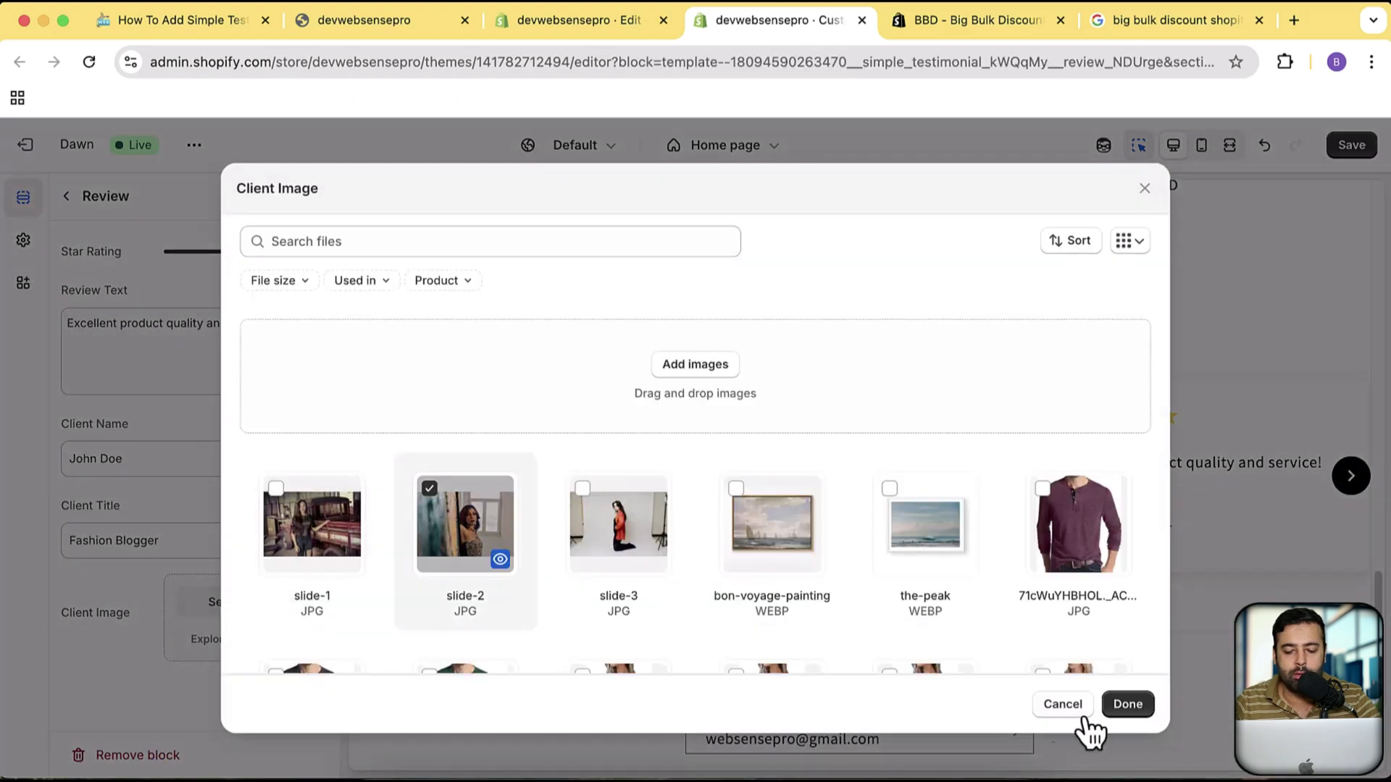
{"action": "left_click", "coordinate": [1141, 714]}
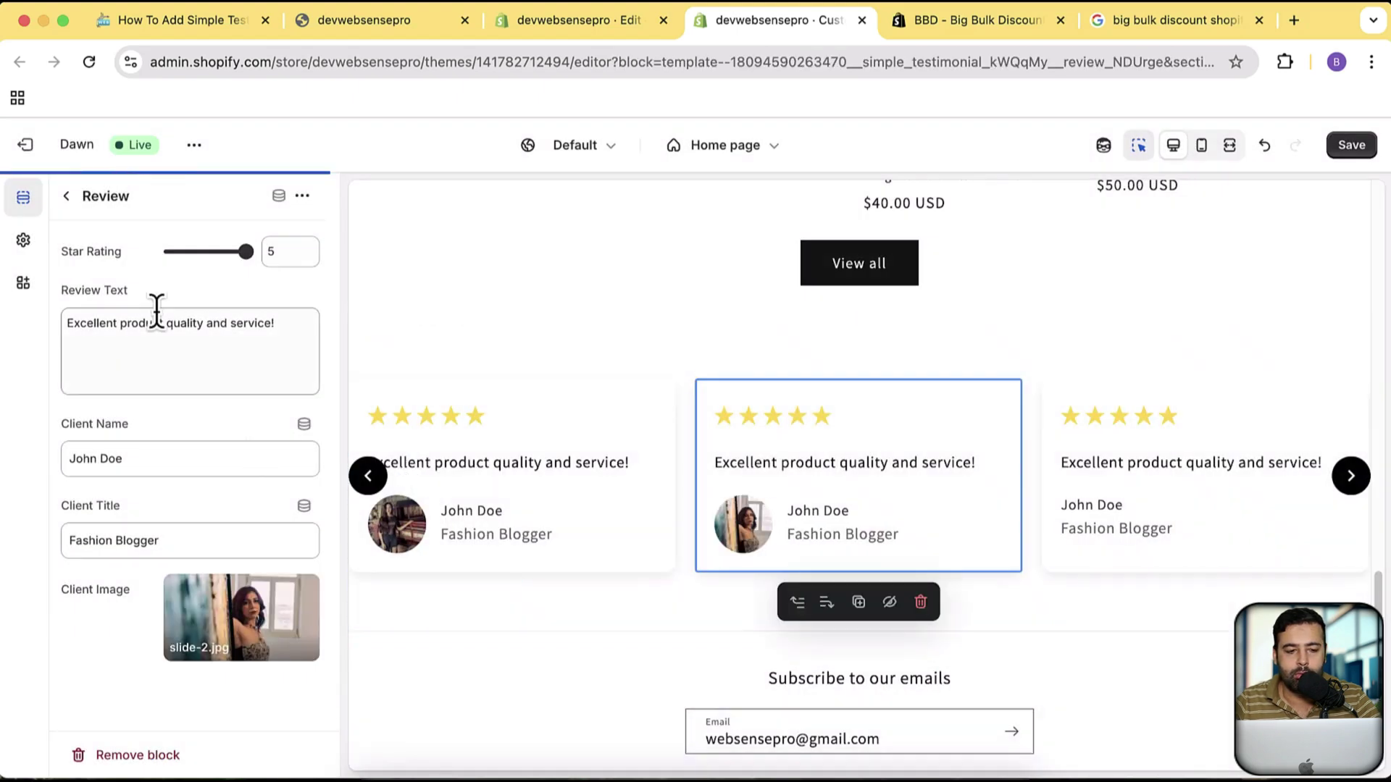
- Give the third review slide-2 and the fourth the olive shirt image
{"action": "left_click", "coordinate": [66, 197]}
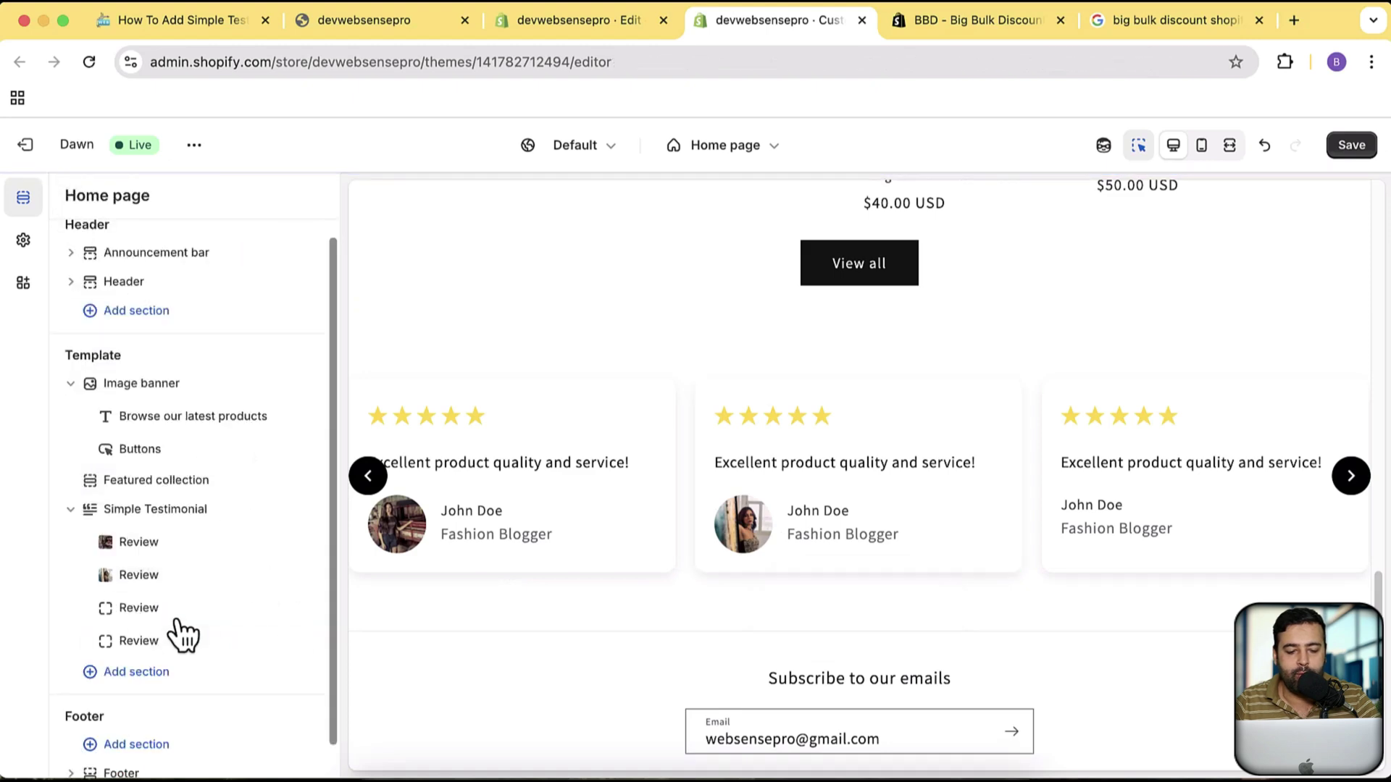
{"action": "left_click", "coordinate": [138, 641]}
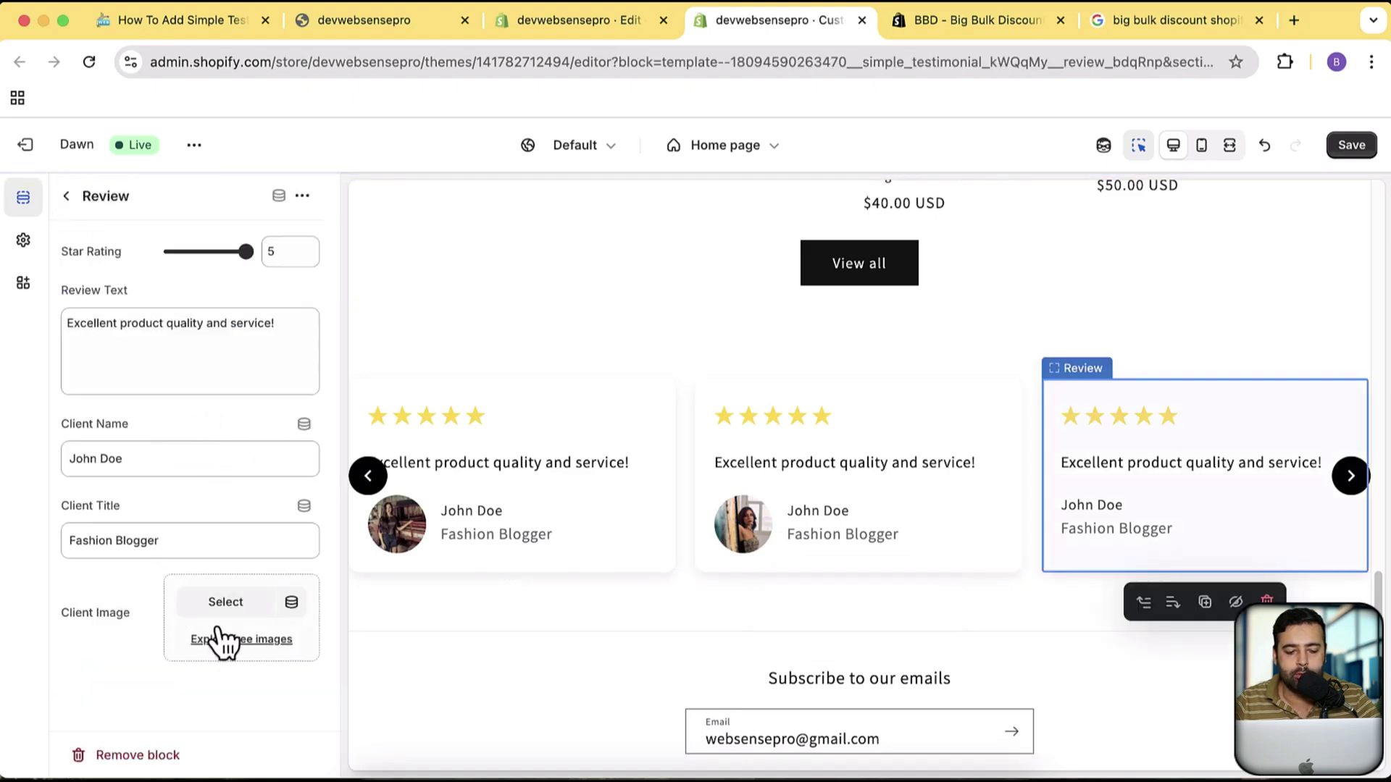
{"action": "left_click", "coordinate": [218, 622]}
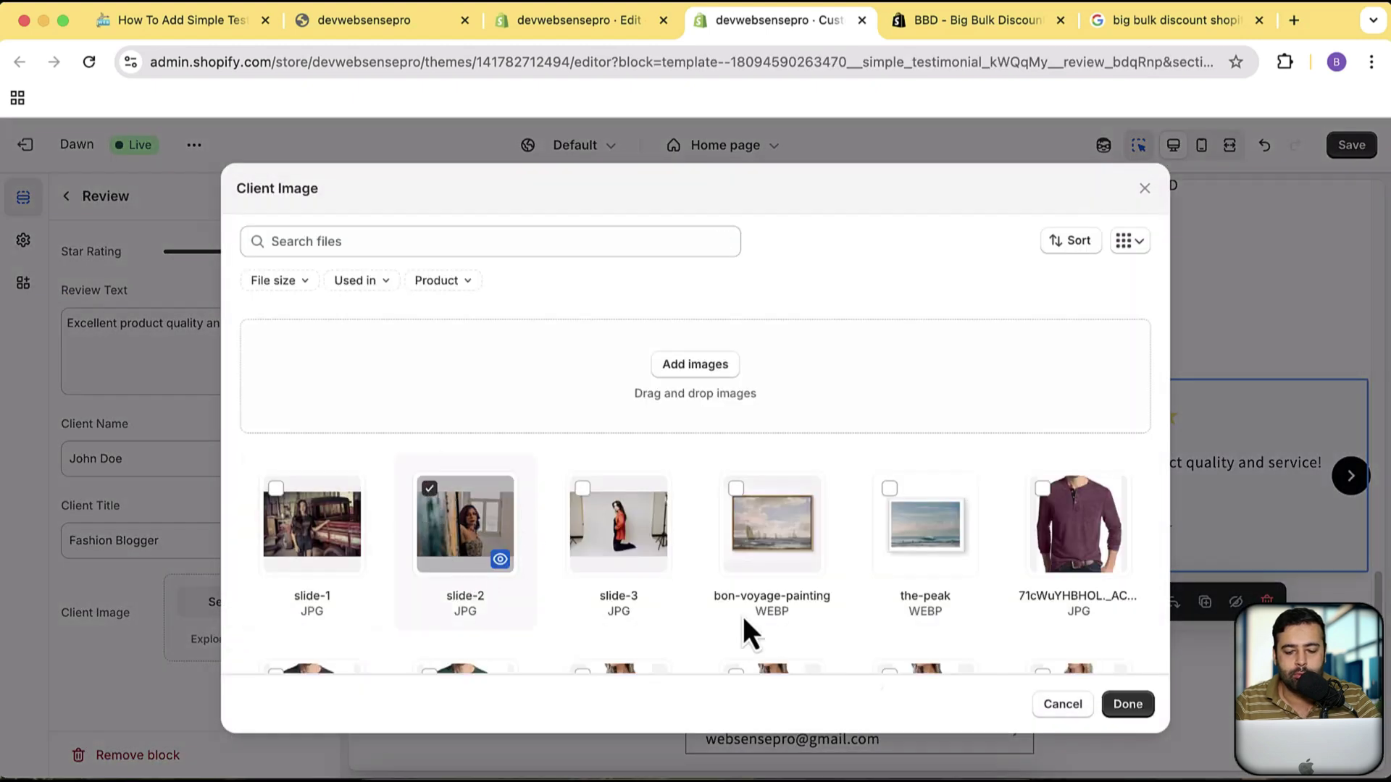
{"action": "left_click", "coordinate": [1127, 704]}
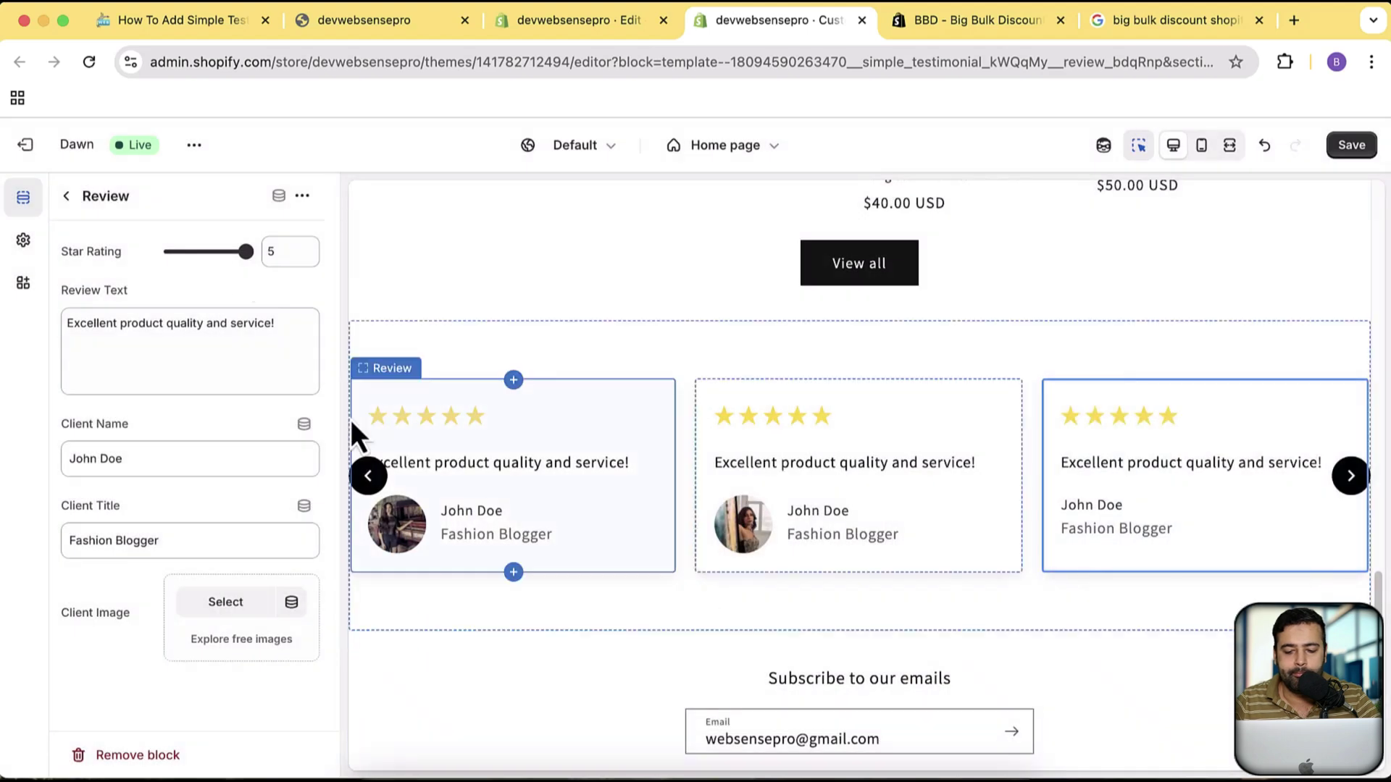
{"action": "left_click", "coordinate": [68, 197]}
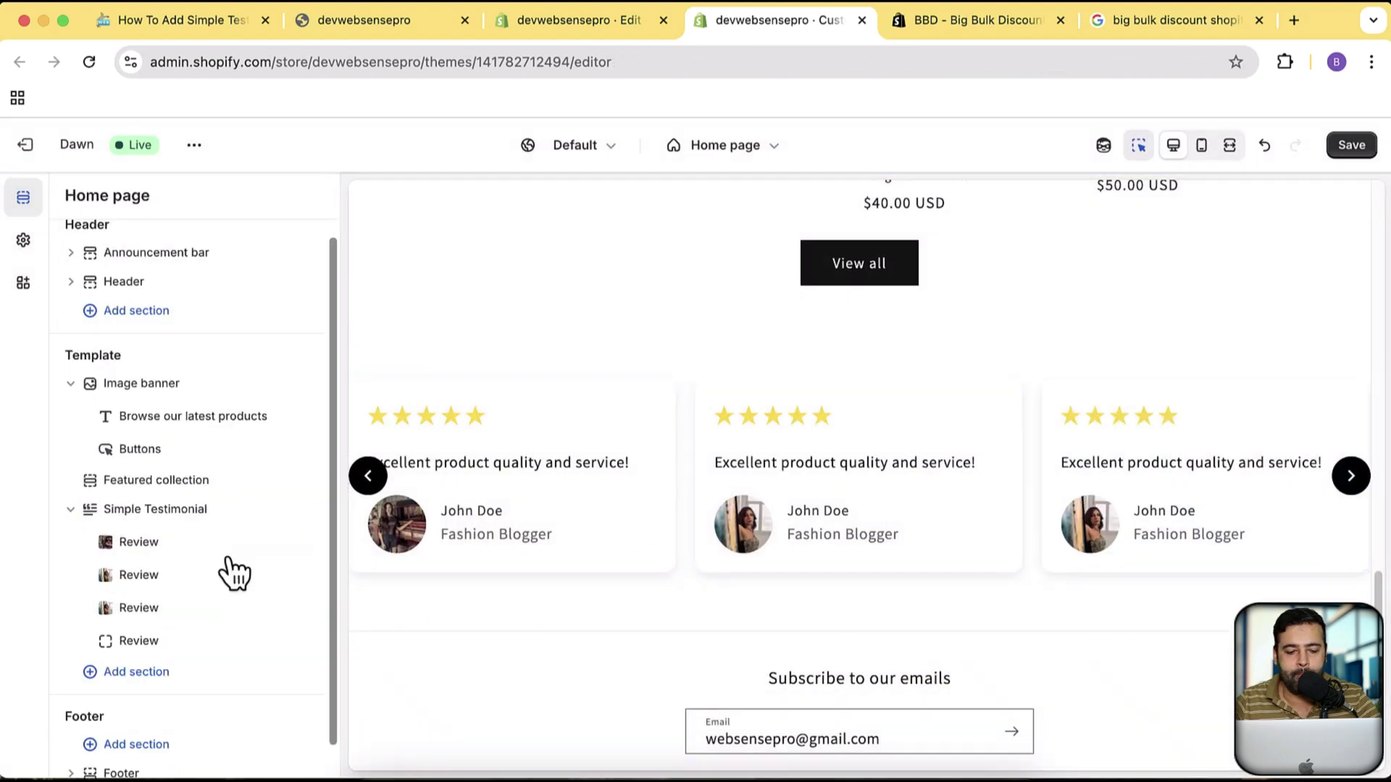
{"action": "left_click", "coordinate": [168, 642]}
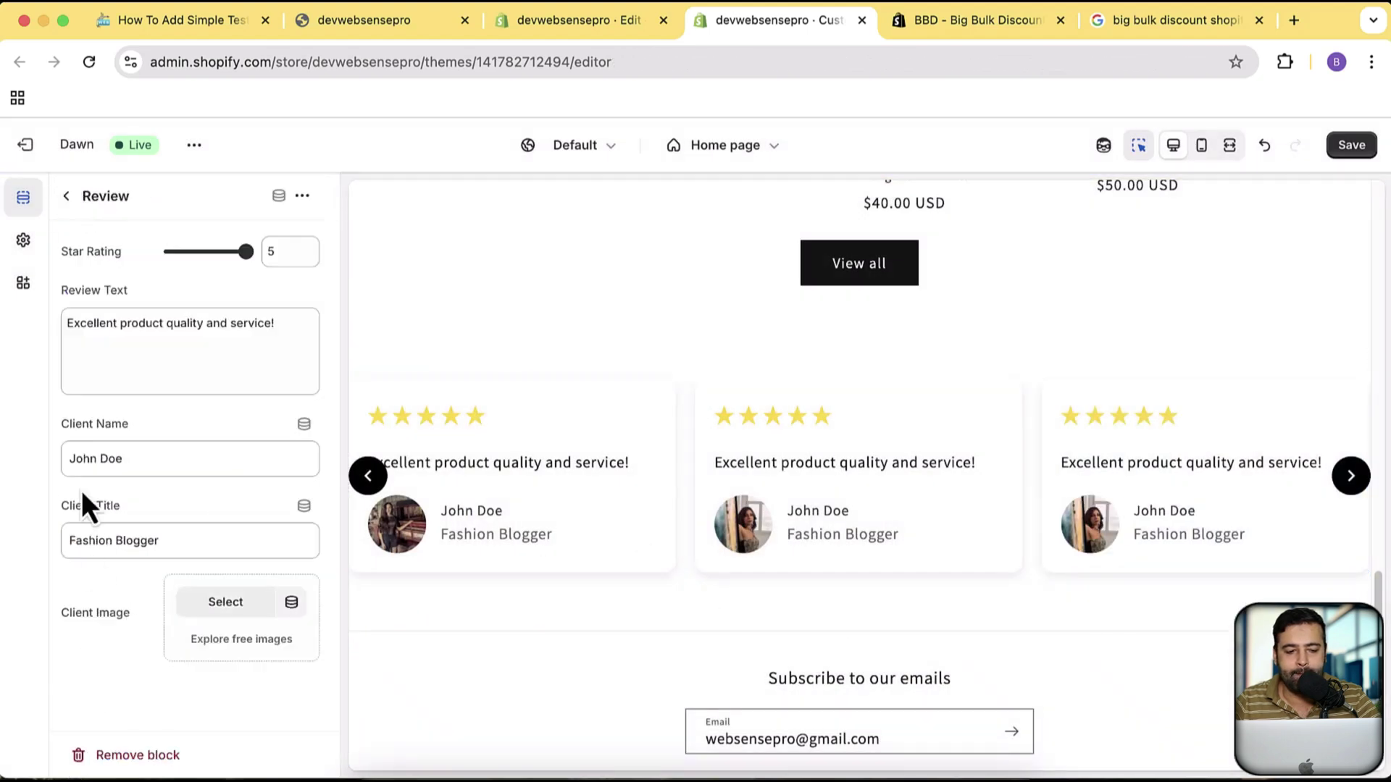
{"action": "left_click", "coordinate": [197, 608]}
{"action": "scroll", "coordinate": [721, 572], "scroll_direction": "down", "scroll_amount": 3}
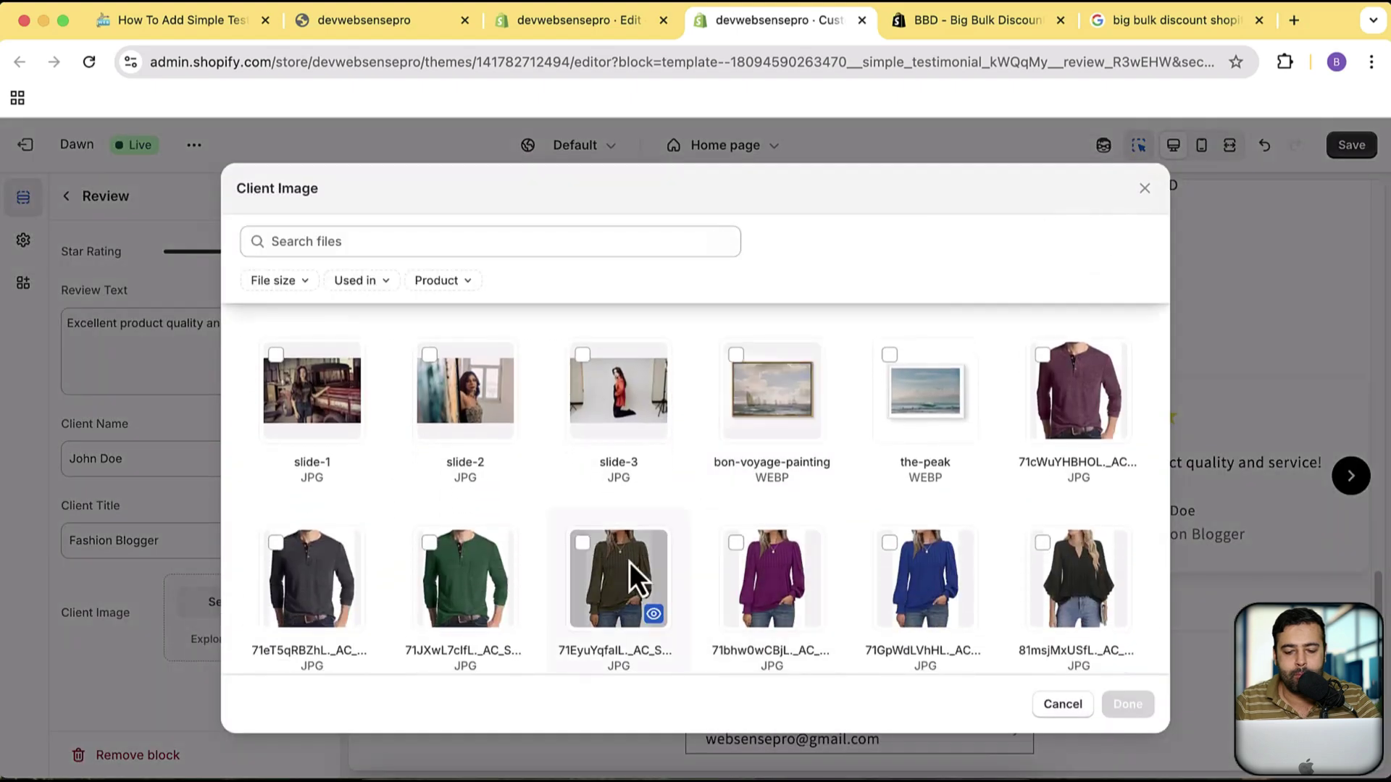
{"action": "left_click", "coordinate": [1127, 705]}
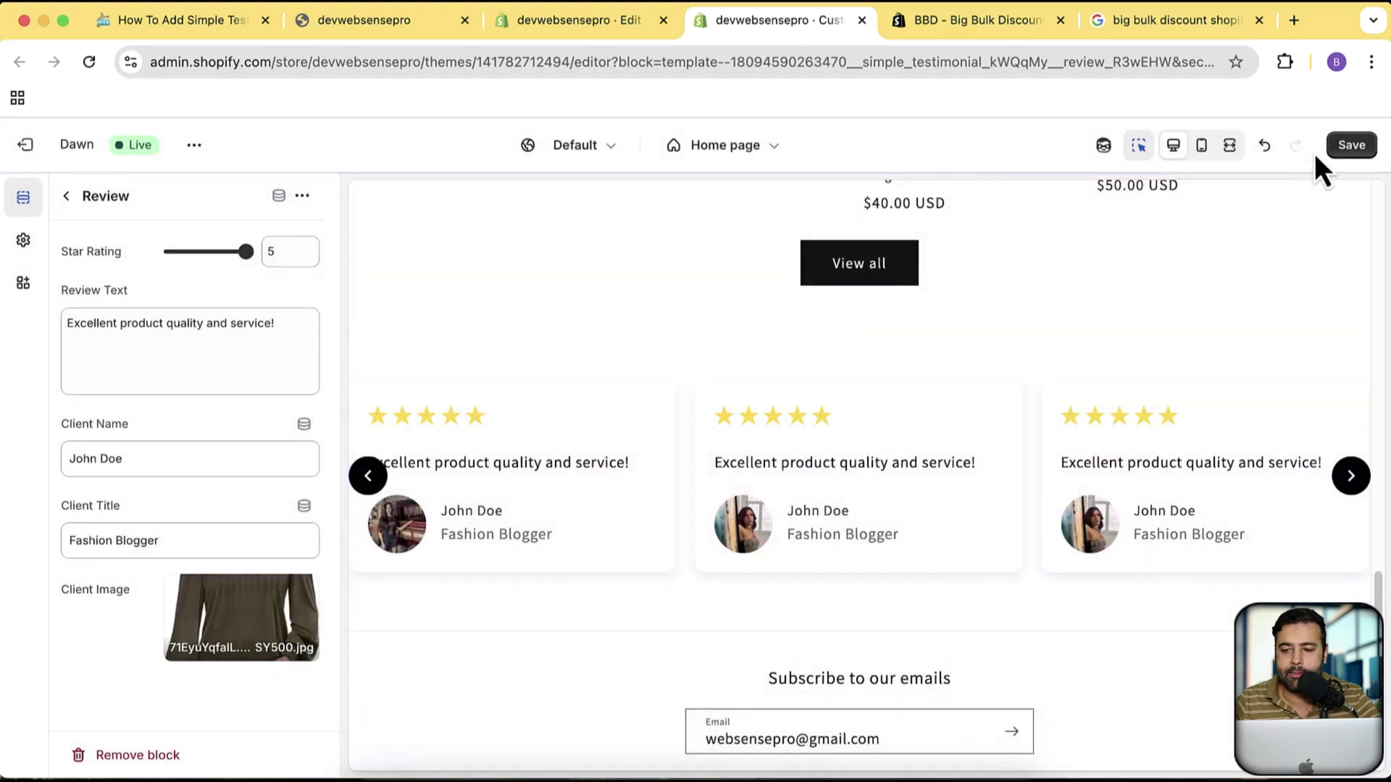
- Save the theme changes and reload the live storefront
{"action": "left_click", "coordinate": [1352, 145]}
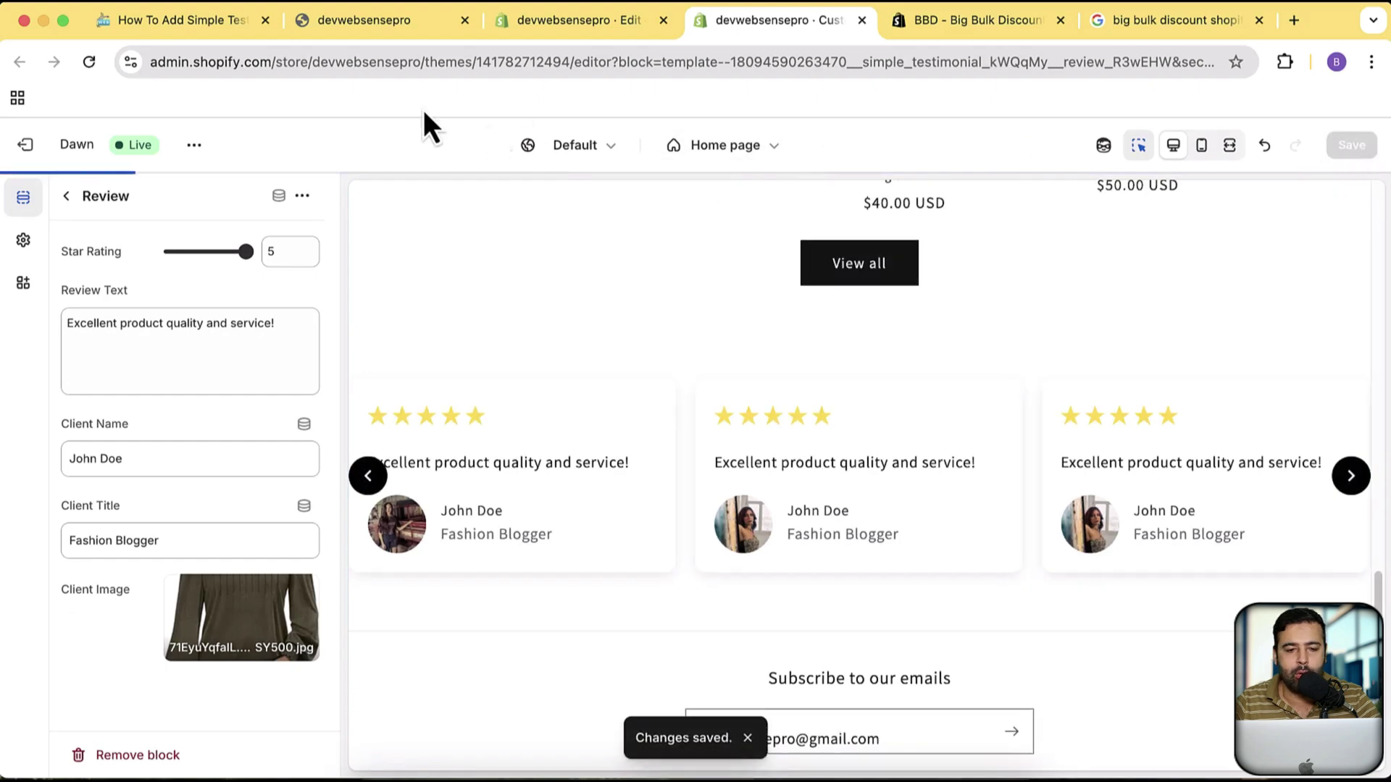
{"action": "left_click", "coordinate": [366, 24]}
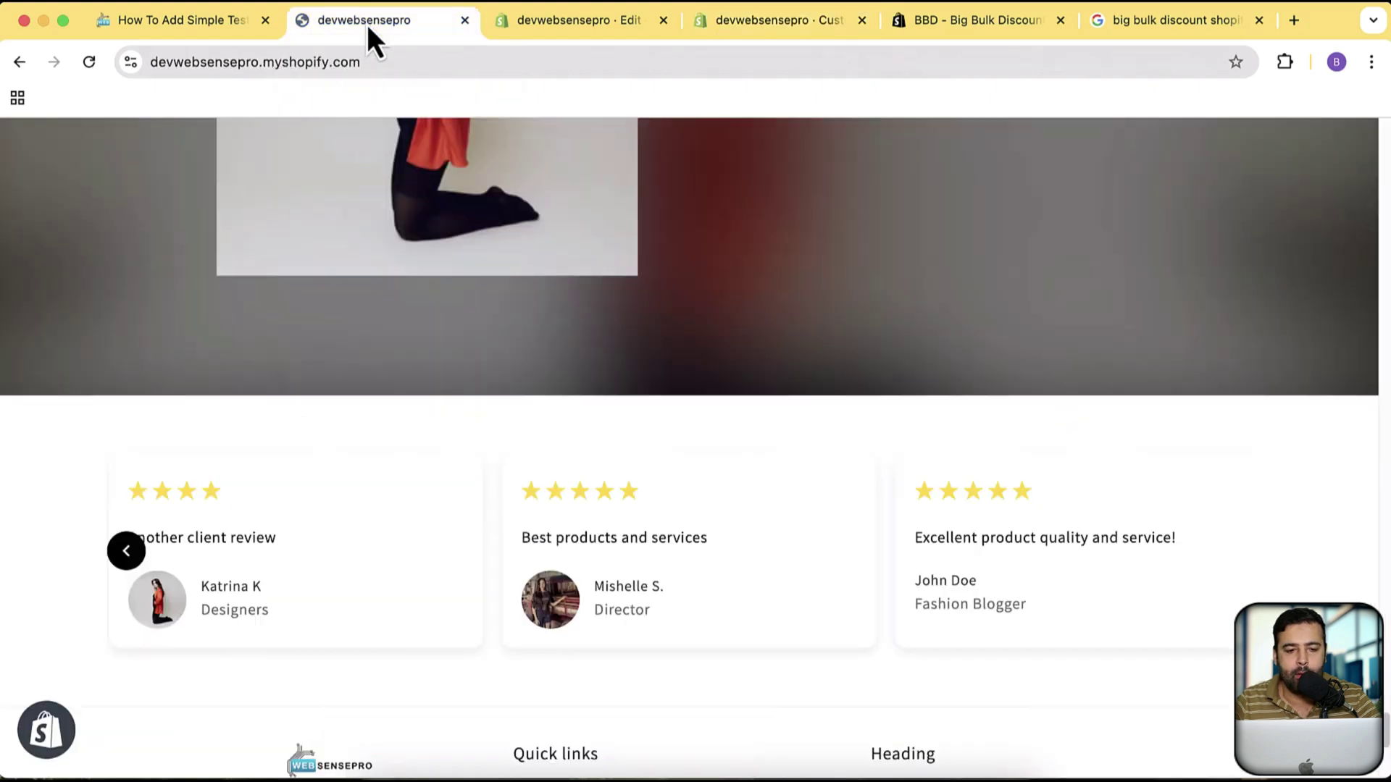
{"action": "key", "text": "super+r"}
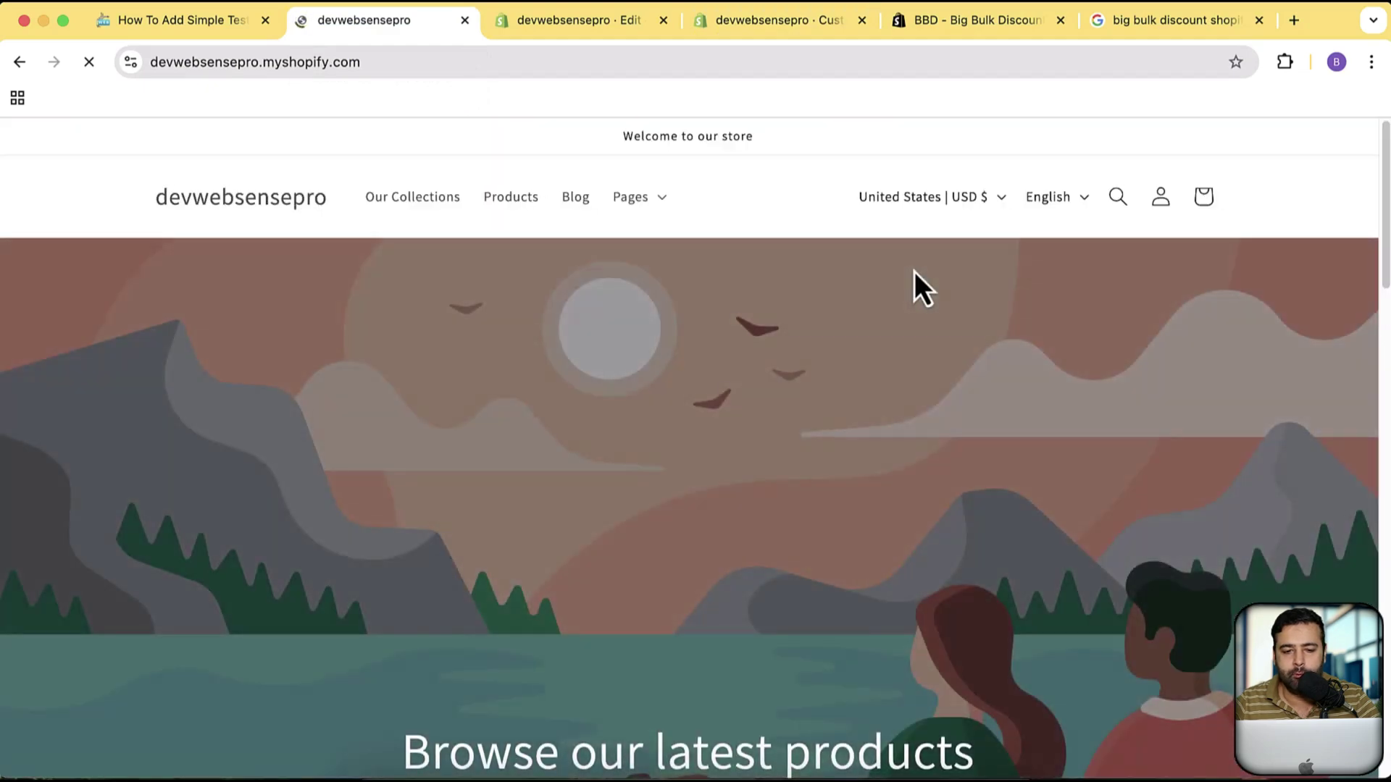
- Scroll to the testimonial slider and step its client-photo review cards forward and back
{"action": "scroll", "coordinate": [914, 271], "scroll_direction": "down", "scroll_amount": 20}
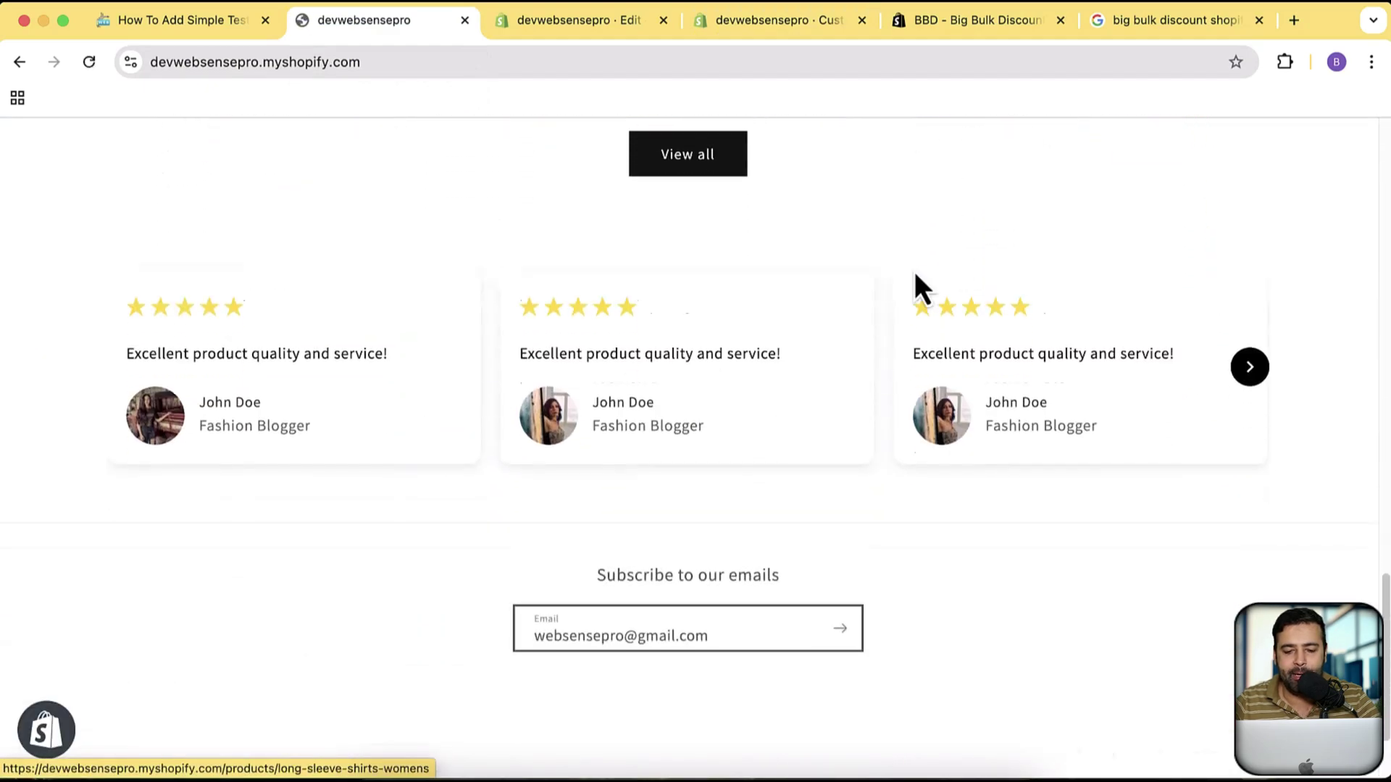
{"action": "scroll", "coordinate": [914, 276], "scroll_direction": "down", "scroll_amount": 1}
{"action": "scroll", "coordinate": [1333, 457], "scroll_direction": "up", "scroll_amount": 3}
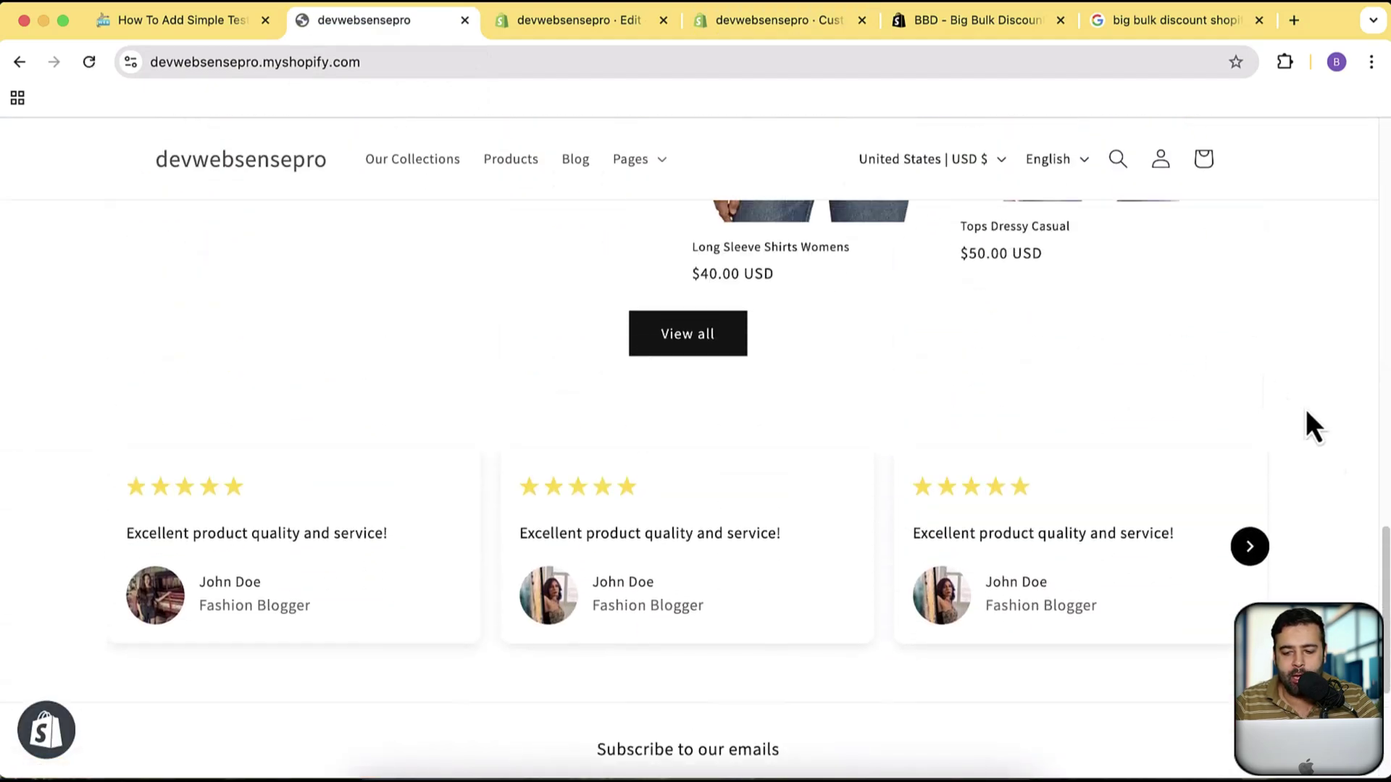
{"action": "left_click", "coordinate": [1259, 560]}
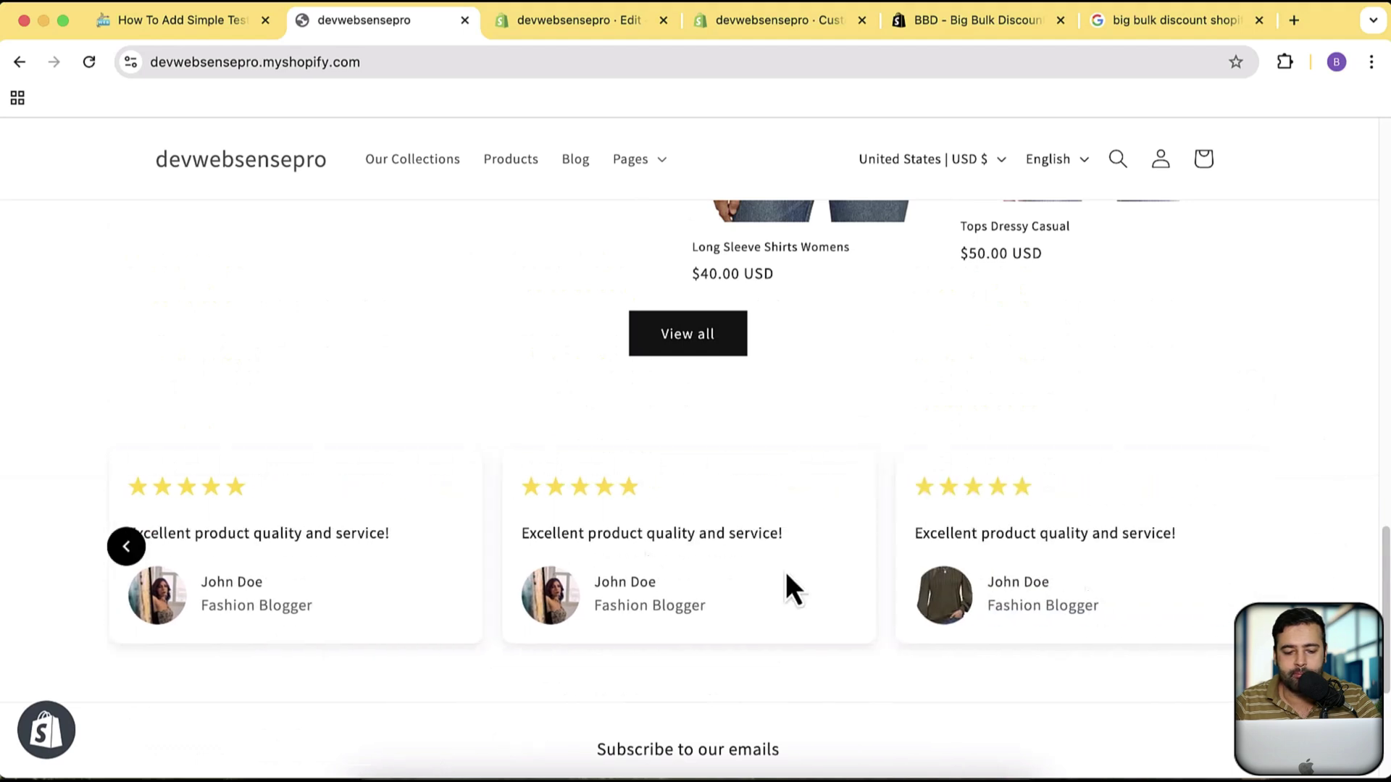
{"action": "left_click", "coordinate": [128, 547]}
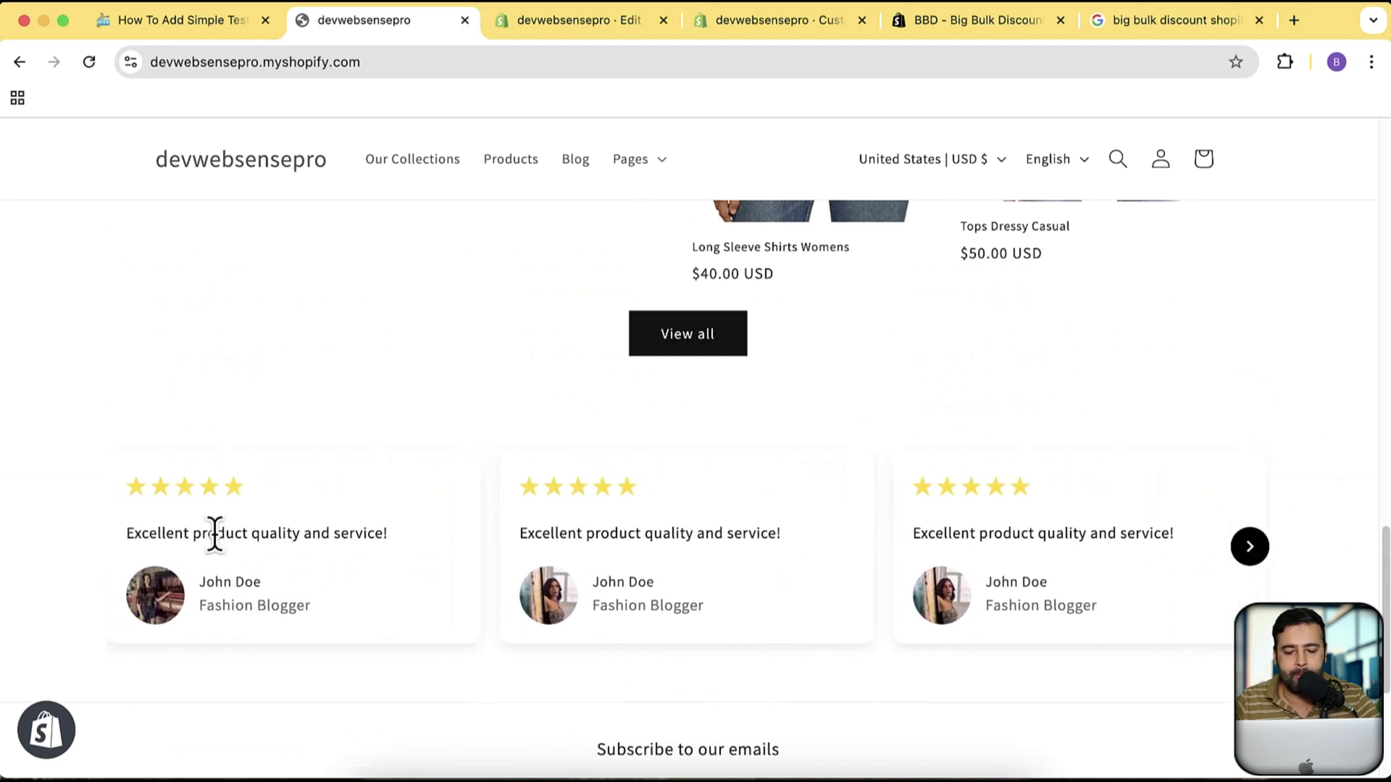
{"action": "left_click", "coordinate": [1261, 560]}
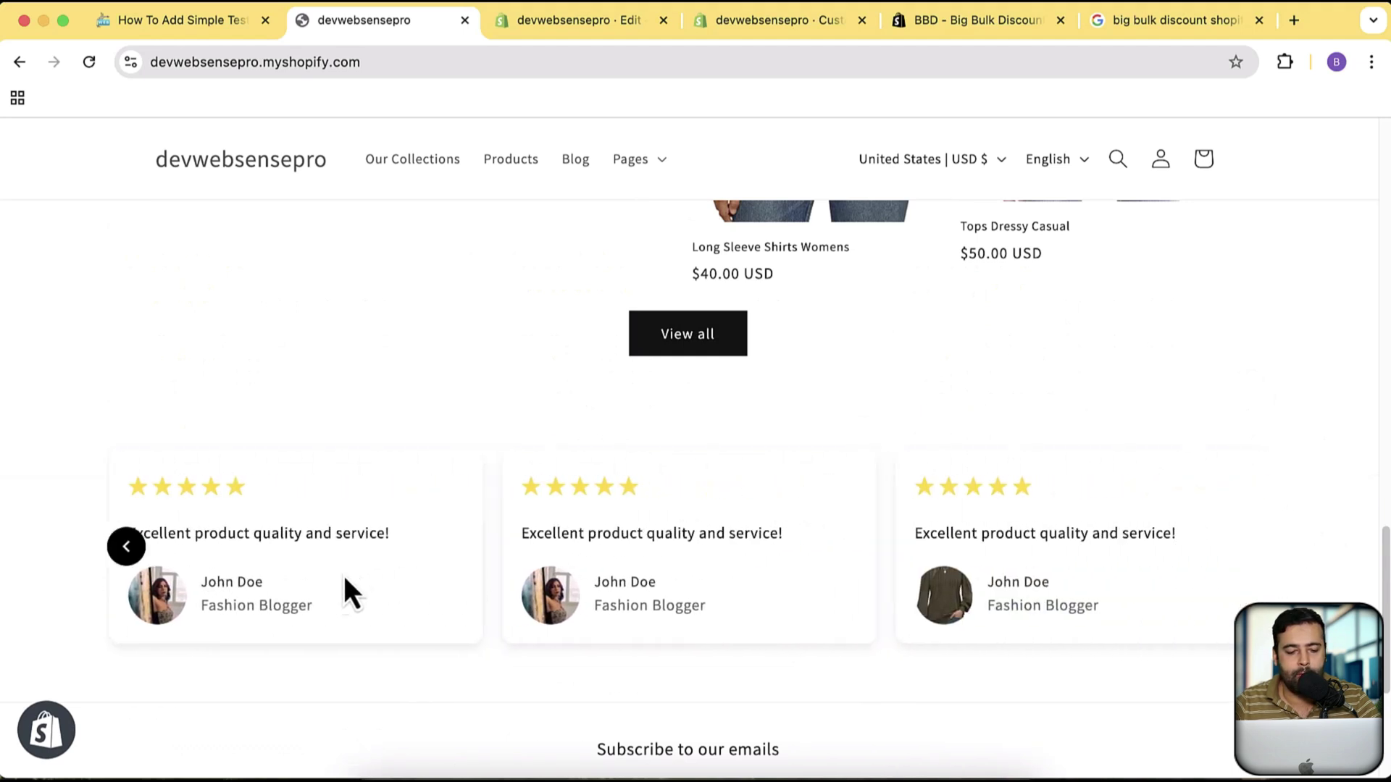
{"action": "left_click", "coordinate": [129, 552]}
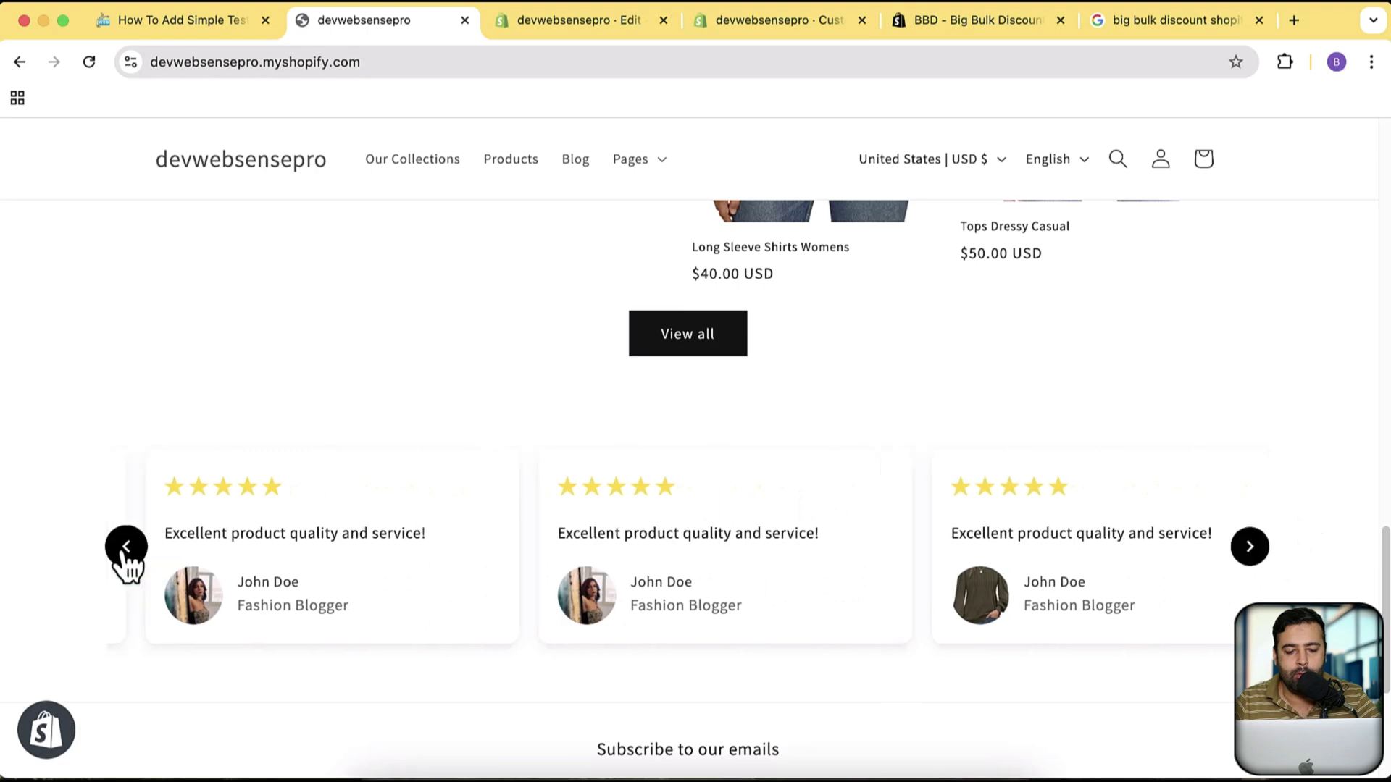
- Inspect the storefront in an iPhone 14 Pro Max preview and step through the testimonial cards
{"action": "right_click", "coordinate": [1110, 427]}
{"action": "left_click", "coordinate": [1149, 759]}
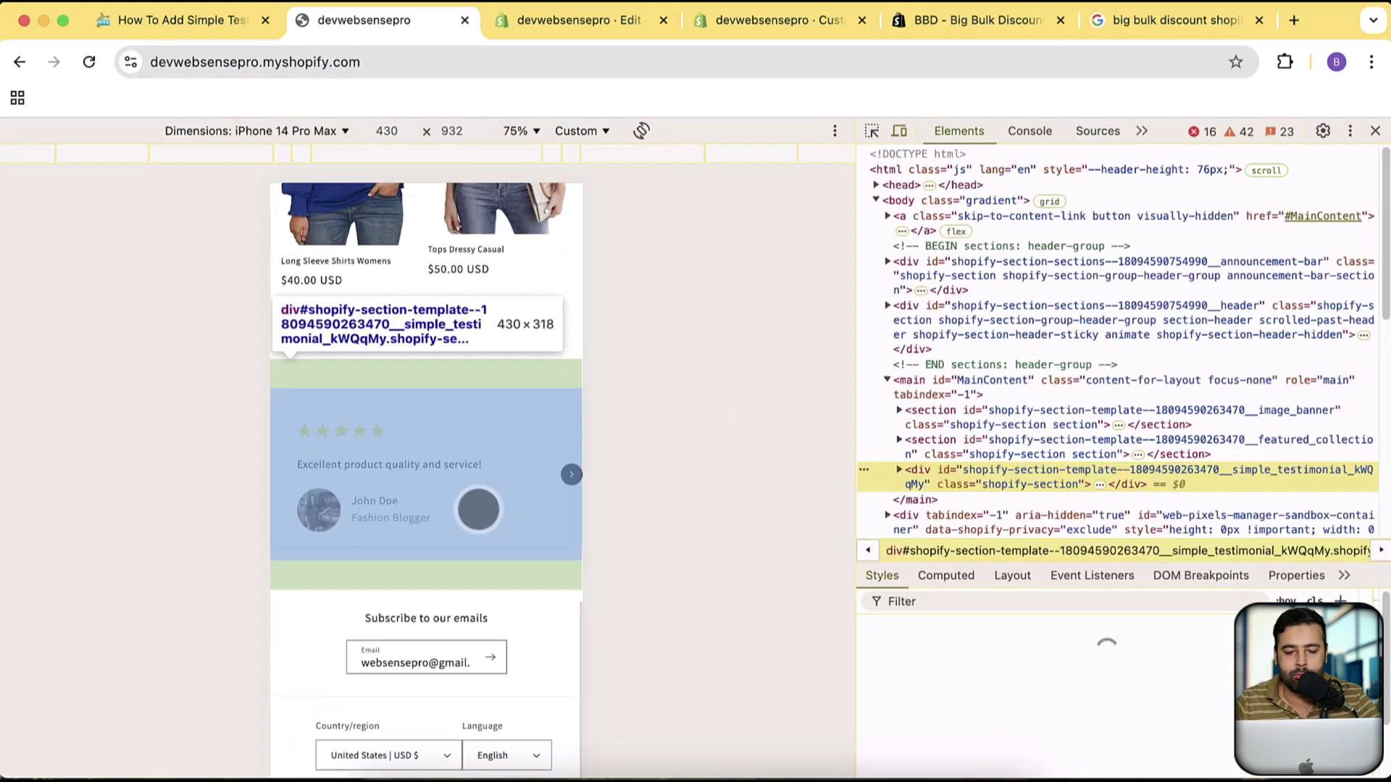
{"action": "left_click", "coordinate": [569, 478]}
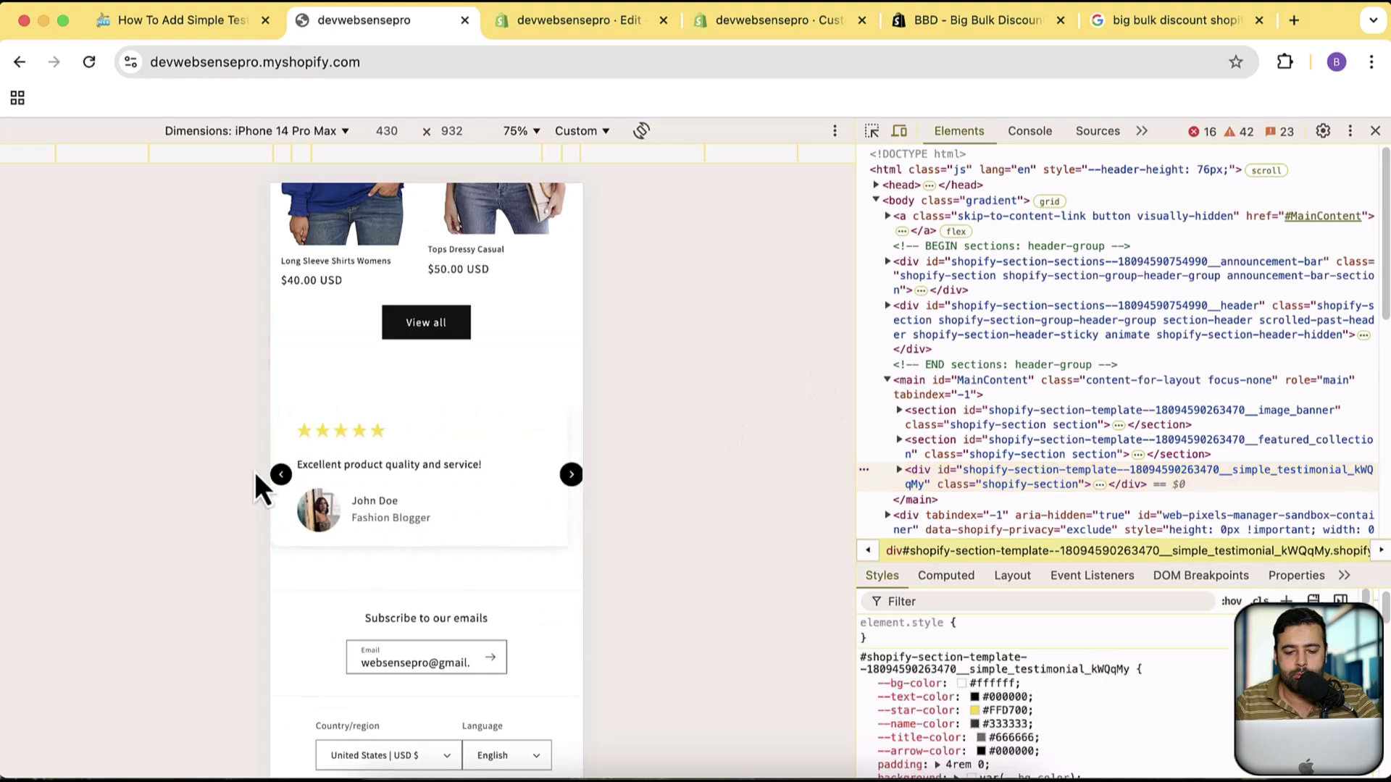
{"action": "left_click", "coordinate": [283, 473]}
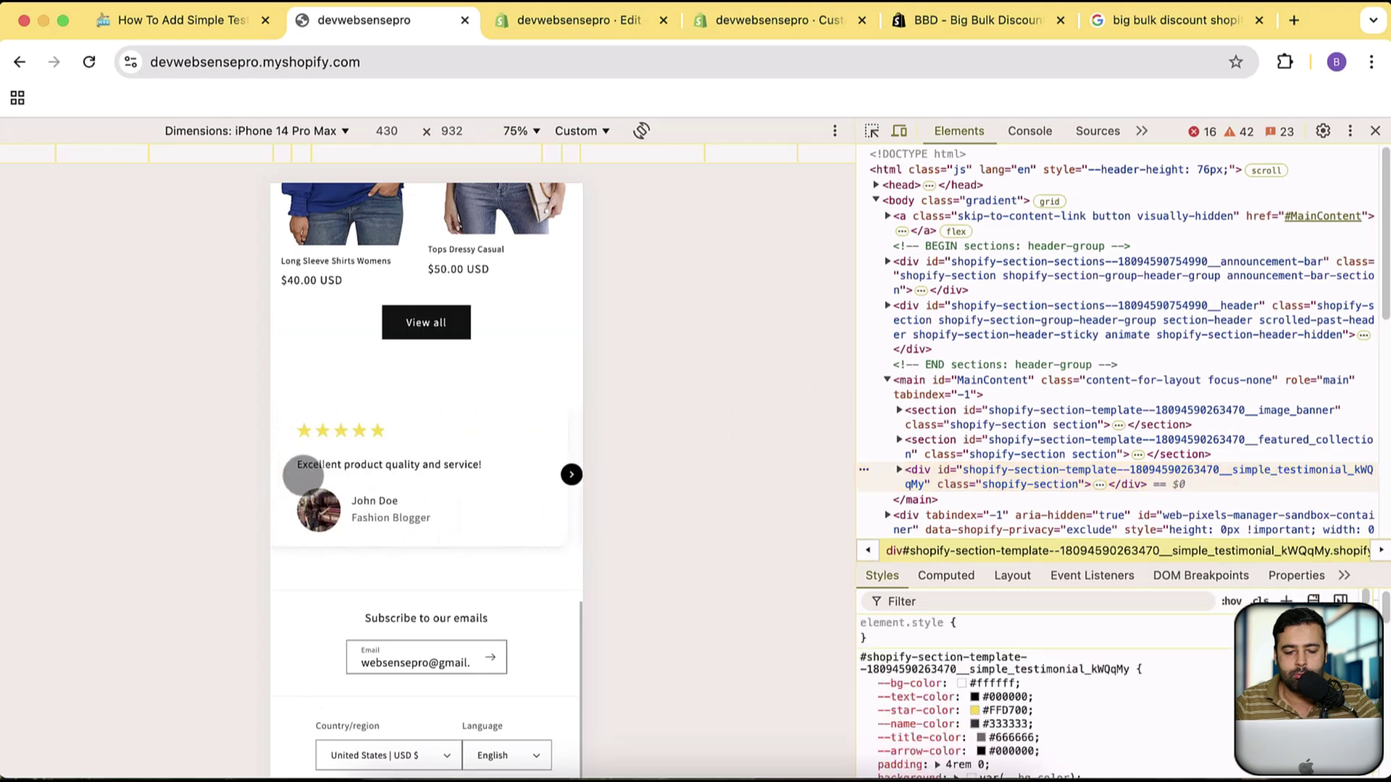
{"action": "left_click", "coordinate": [572, 475]}
{"action": "left_click", "coordinate": [569, 473]}
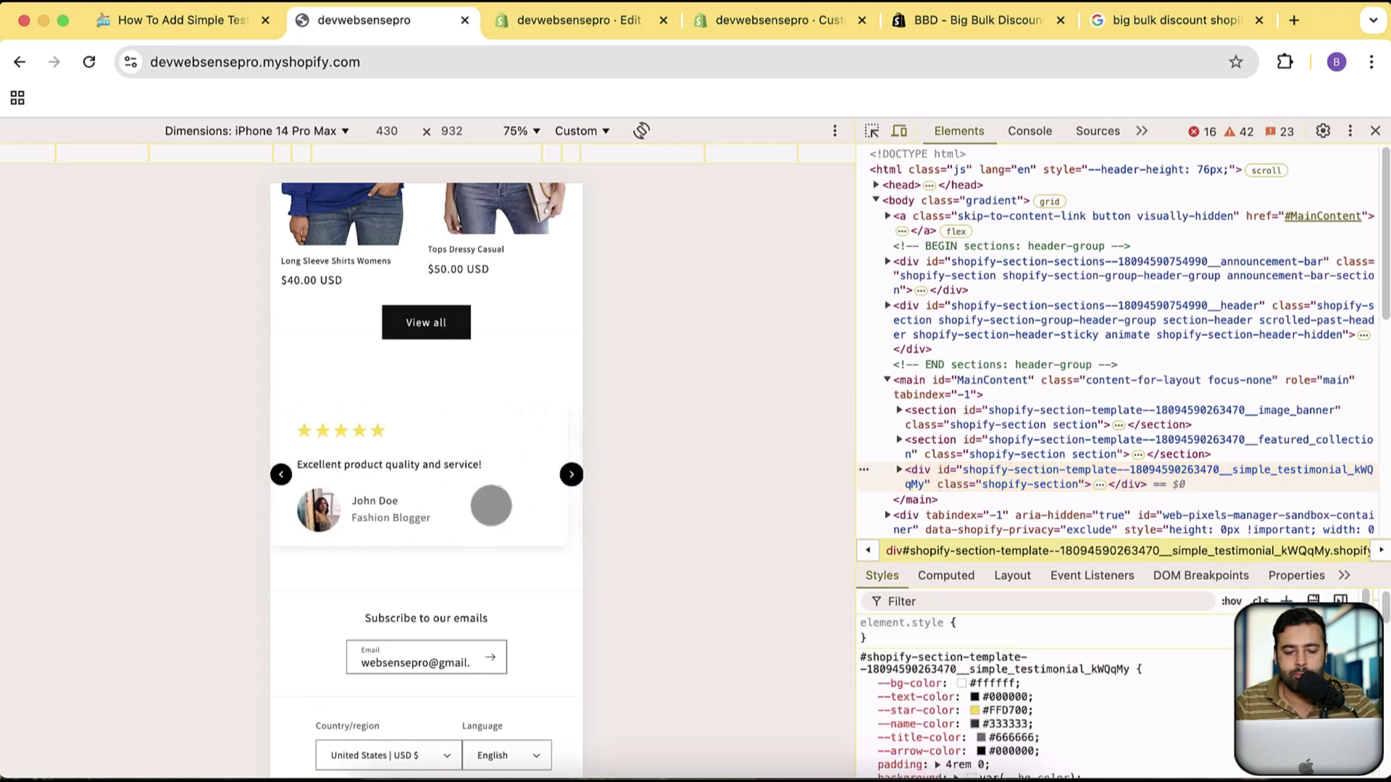